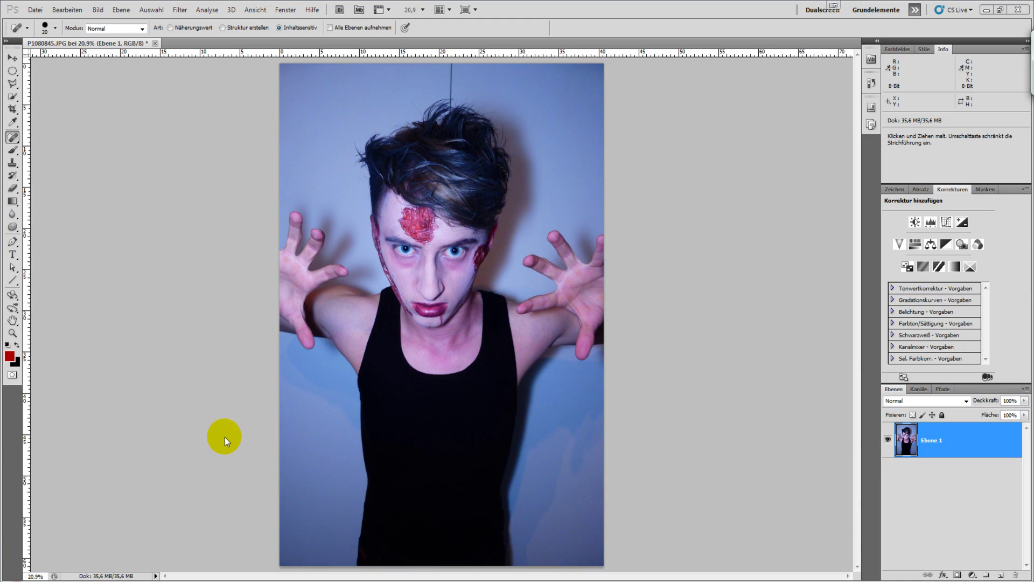
- Add Levels adjustment Tonwertkorrektur 1 with input levels 11, 1.00 and 227 to boost contrast
left_click(587, 30)
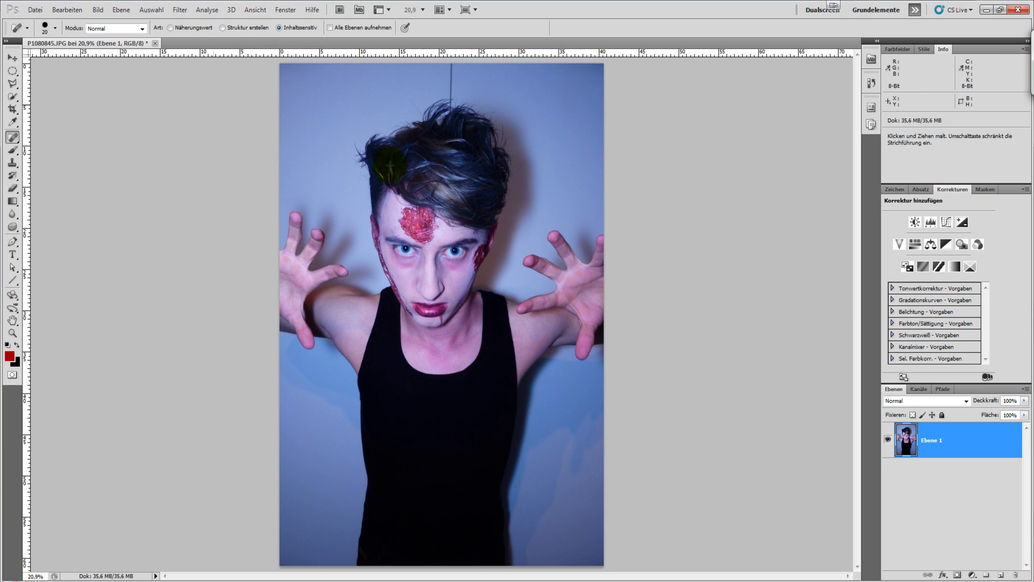
left_click(930, 223)
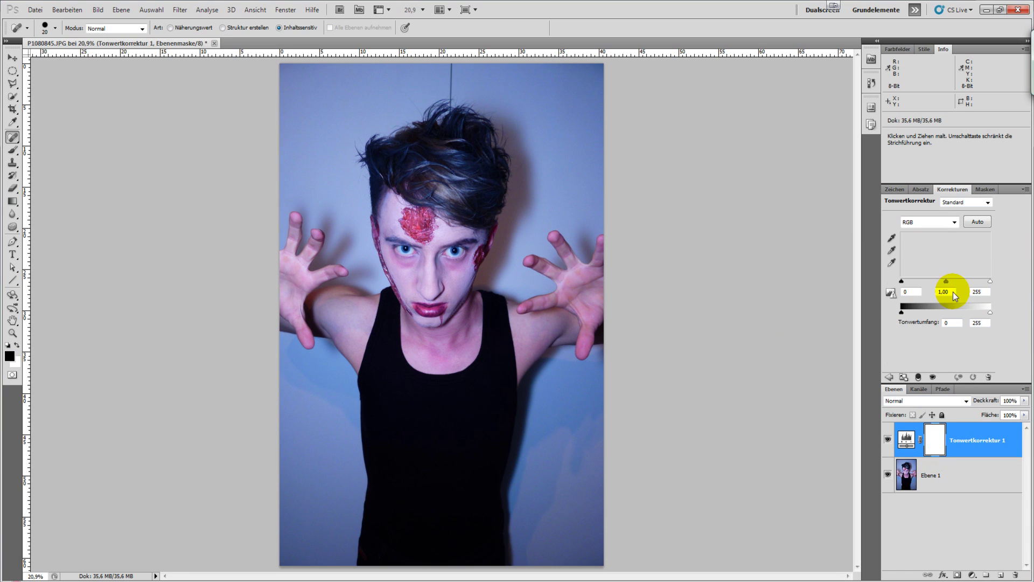
left_click_drag(987, 285, 982, 282)
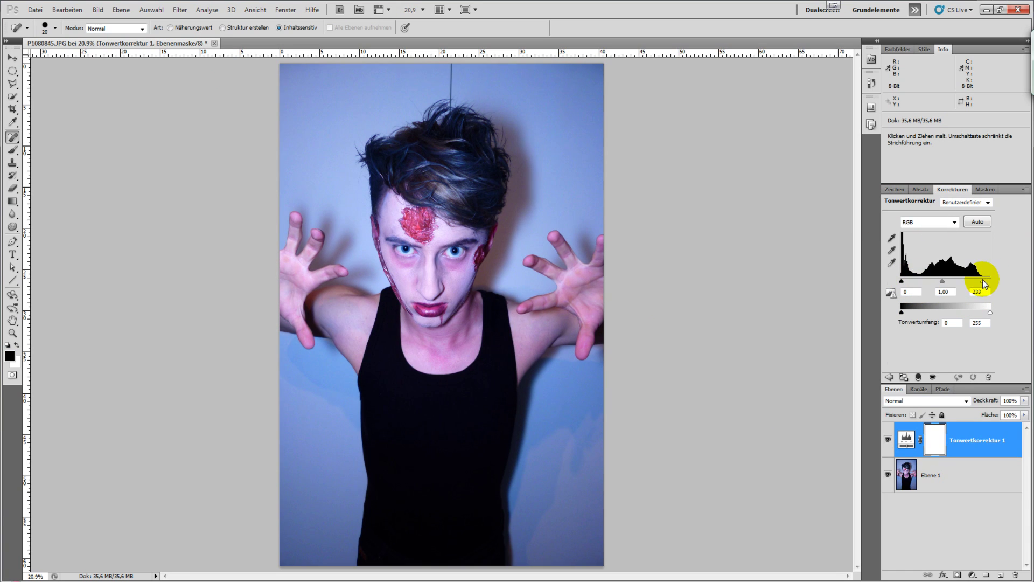
left_click_drag(905, 284, 910, 287)
left_click(993, 287)
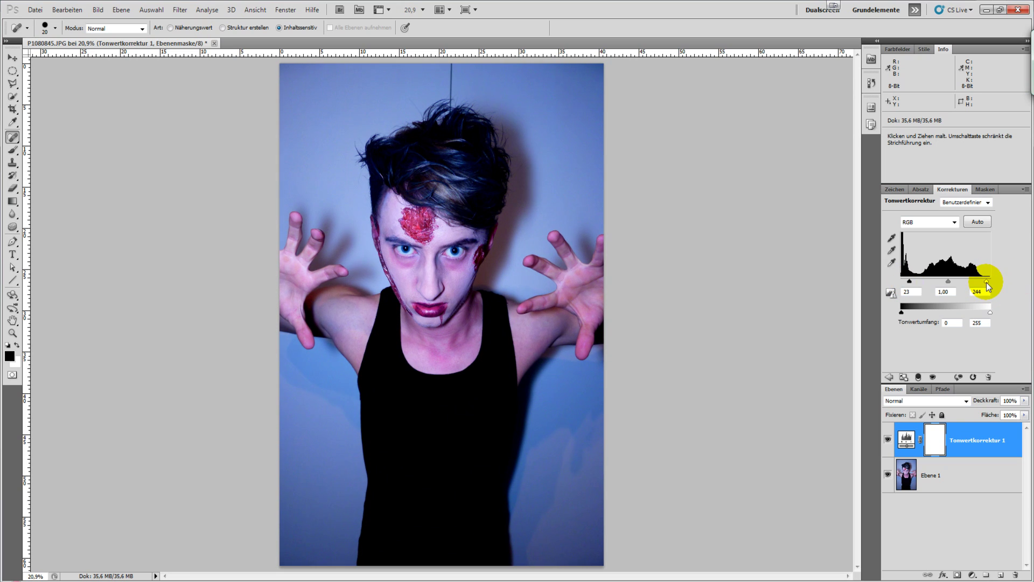
left_click_drag(981, 285, 979, 285)
left_click(916, 284)
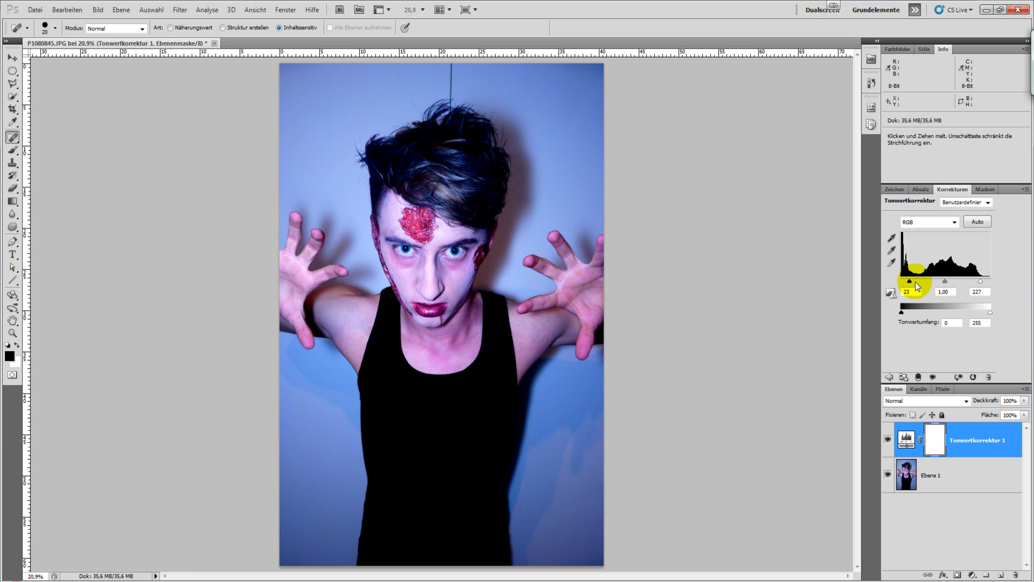
left_click_drag(914, 286, 907, 288)
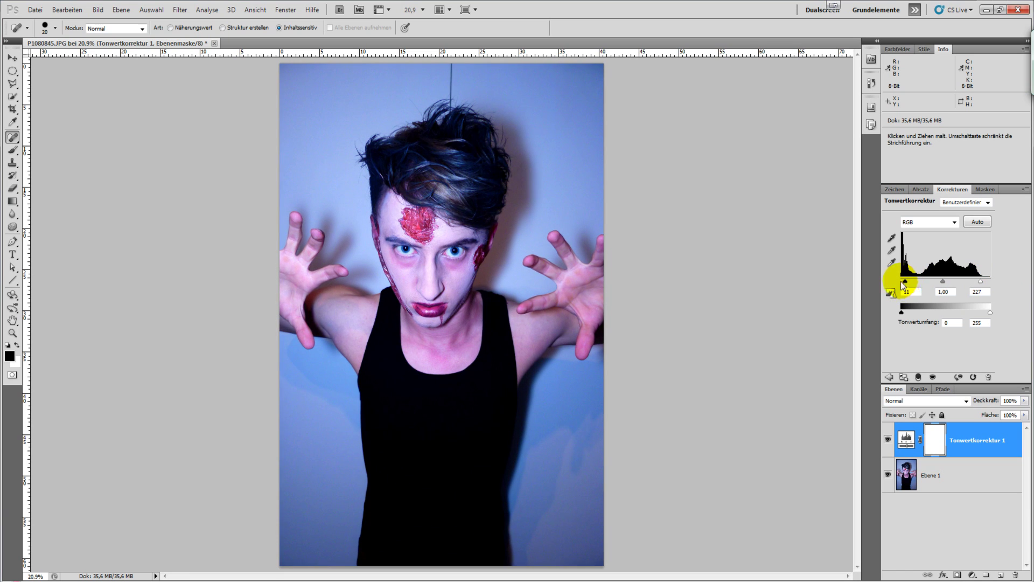
left_click(888, 439)
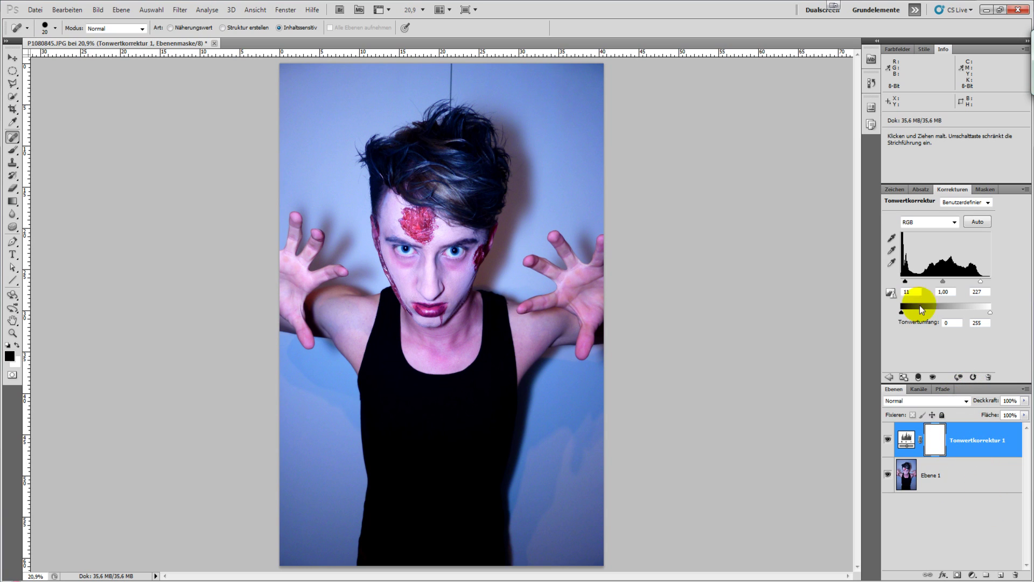
left_click(890, 377)
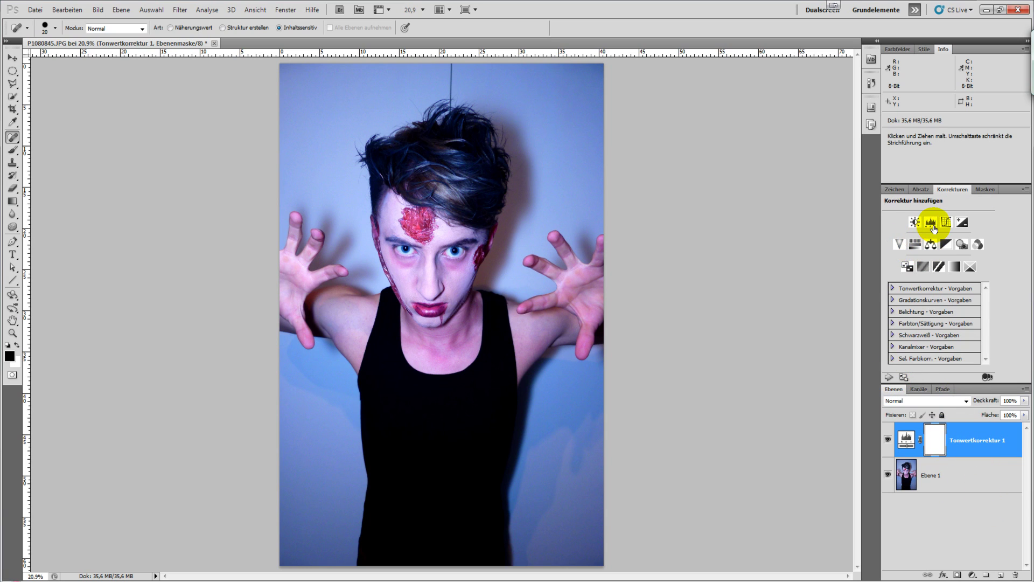
- Add a second Levels layer with black input 82 and invert its mask
left_click(931, 221)
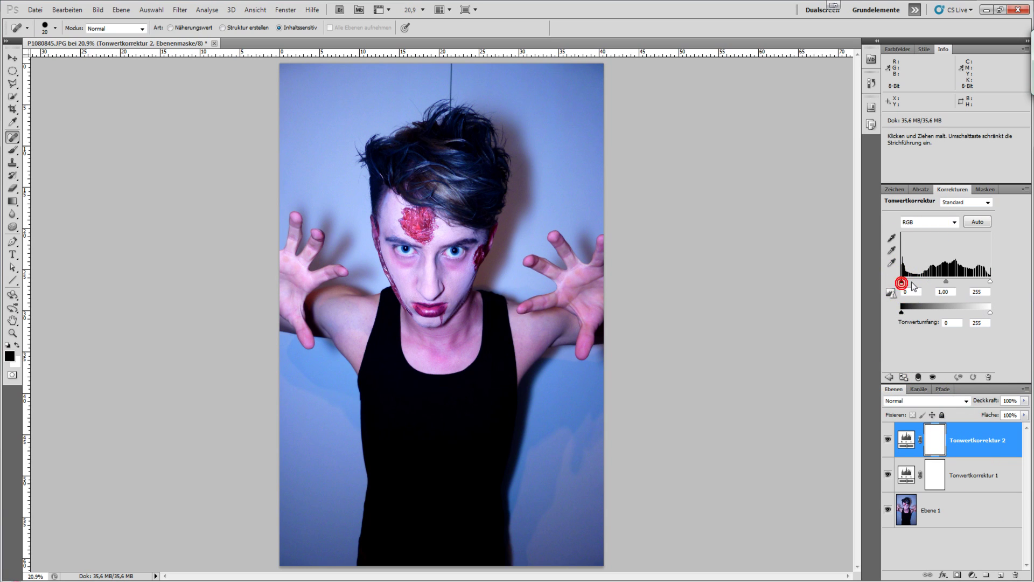
left_click_drag(901, 281, 927, 283)
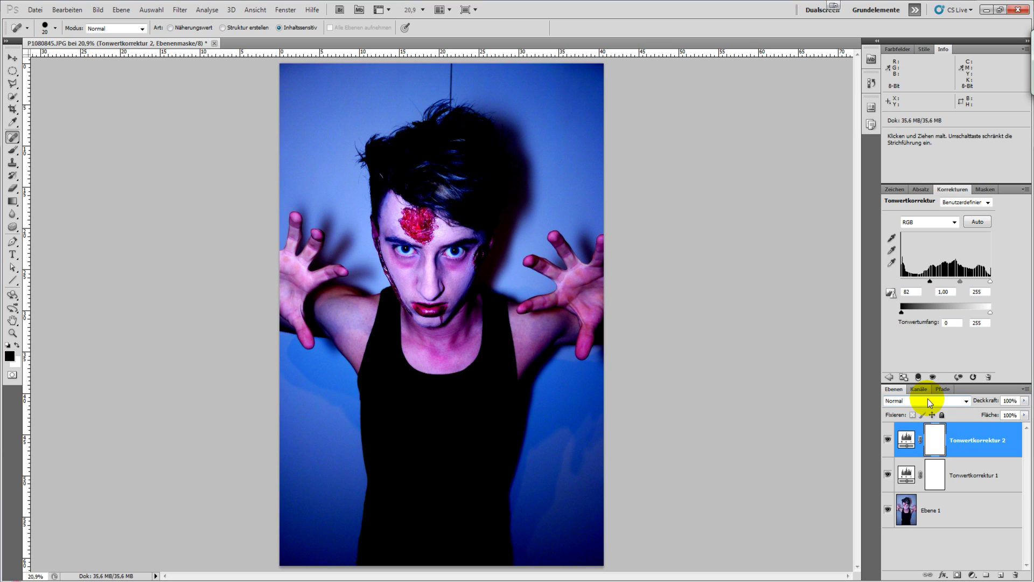
key("ctrl+i")
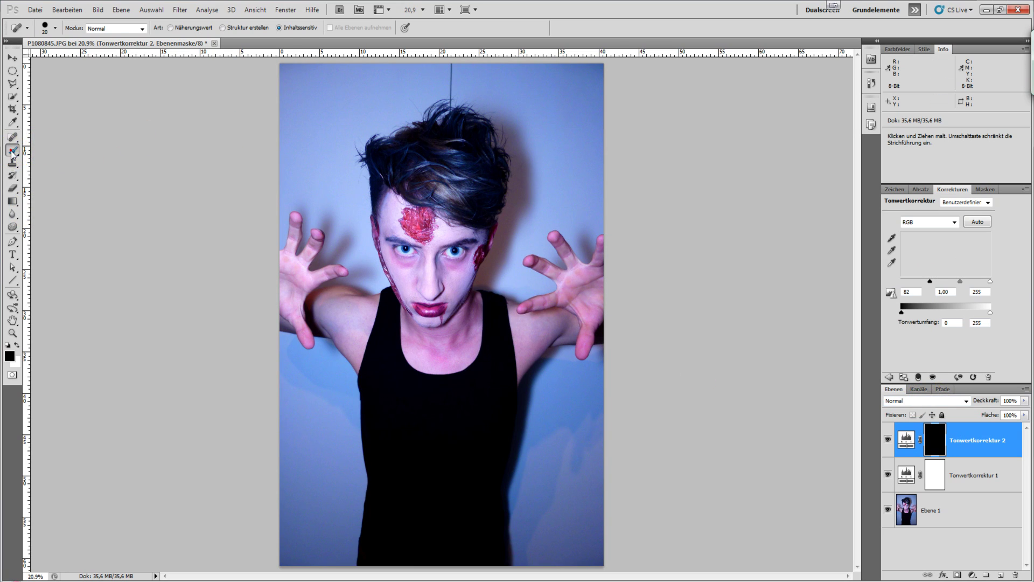
- Paint white with a 1100 px brush around the photo's edges and corners
left_click(12, 150)
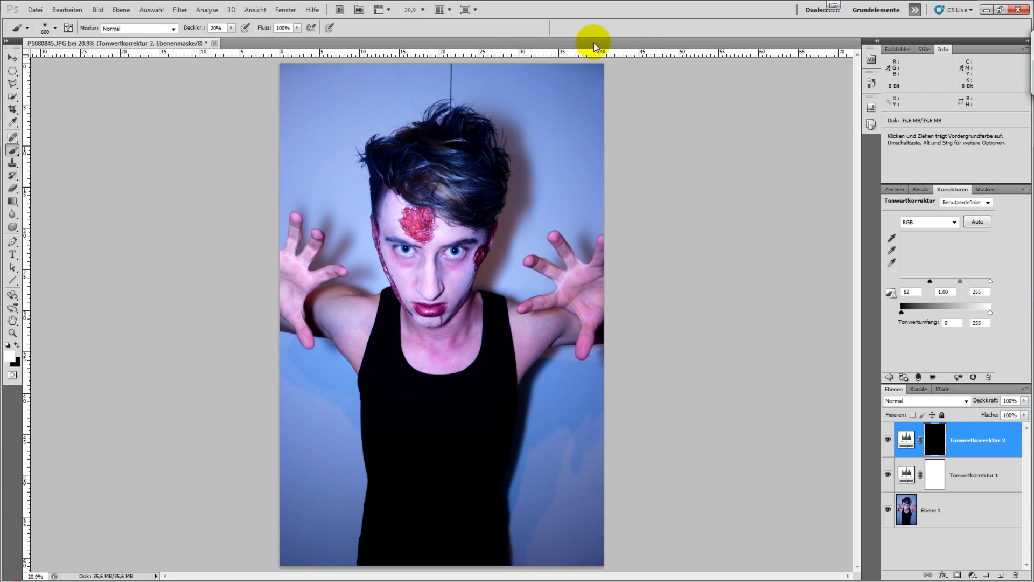
key("x")
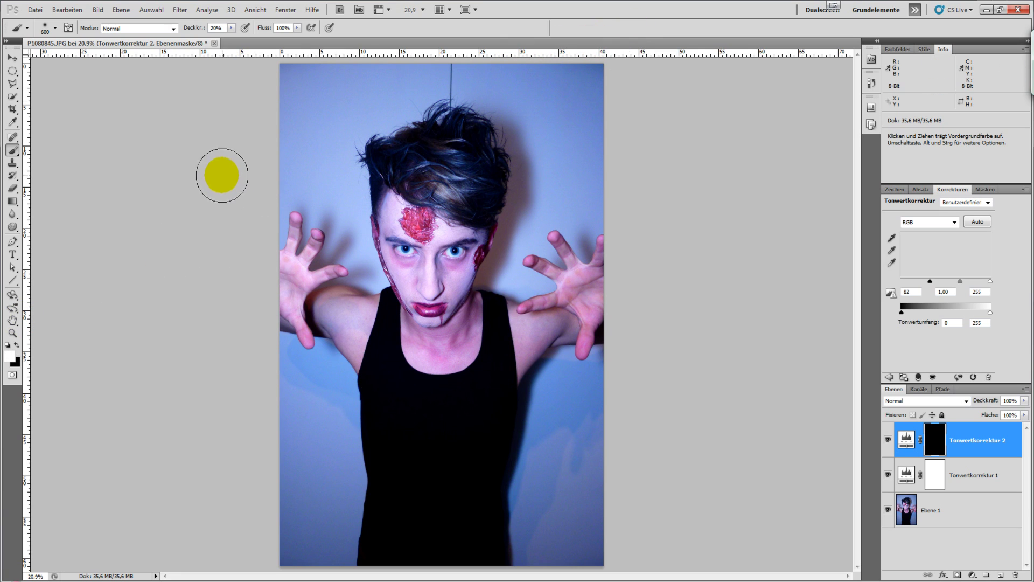
key("bracketright")
key("bracketright")
key("bracketright")
key("bracketright")
key("bracketright")
left_click(264, 554)
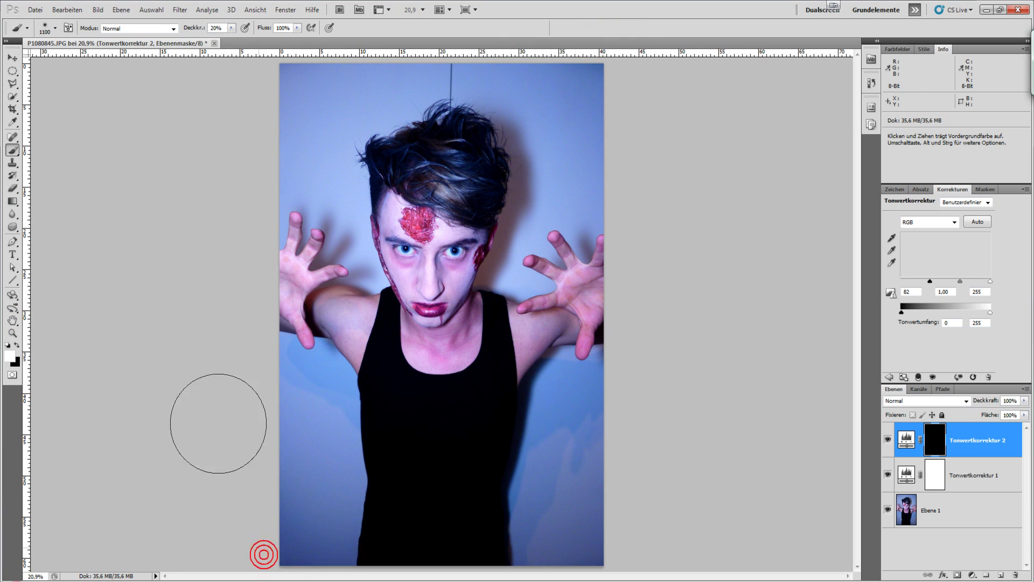
left_click_drag(344, 573, 624, 490)
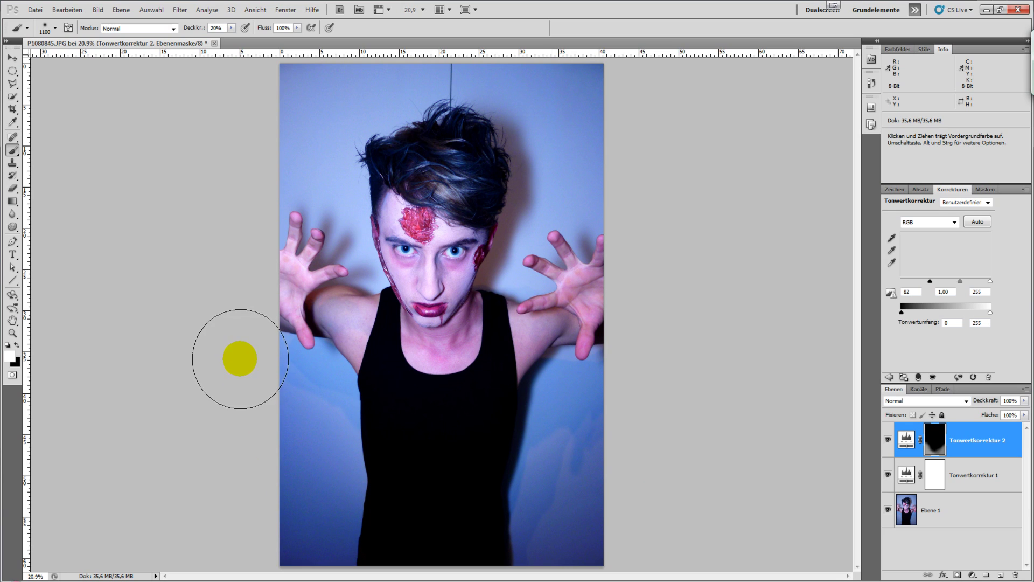
left_click_drag(628, 445, 302, 475)
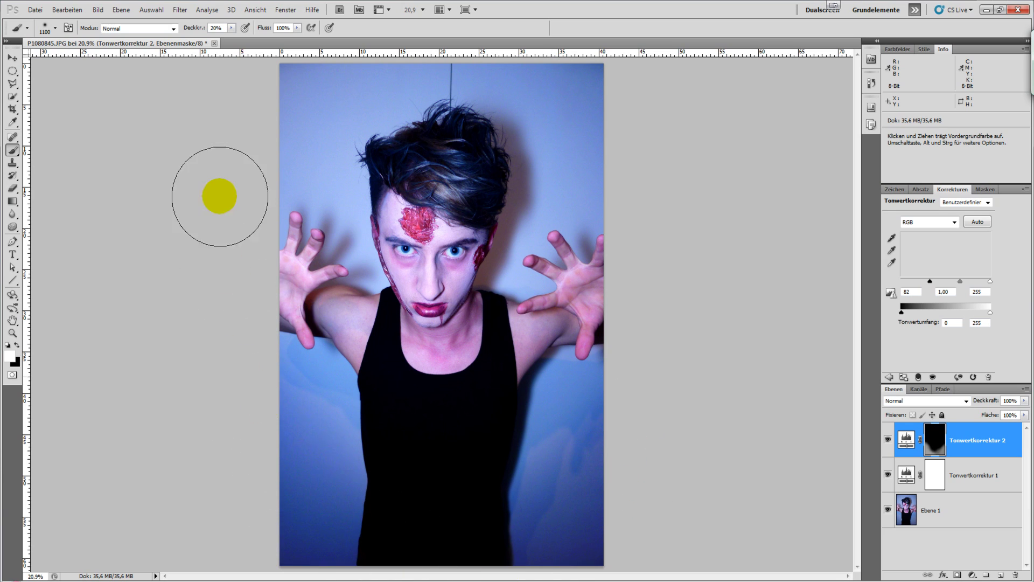
left_click_drag(358, 67, 192, 111)
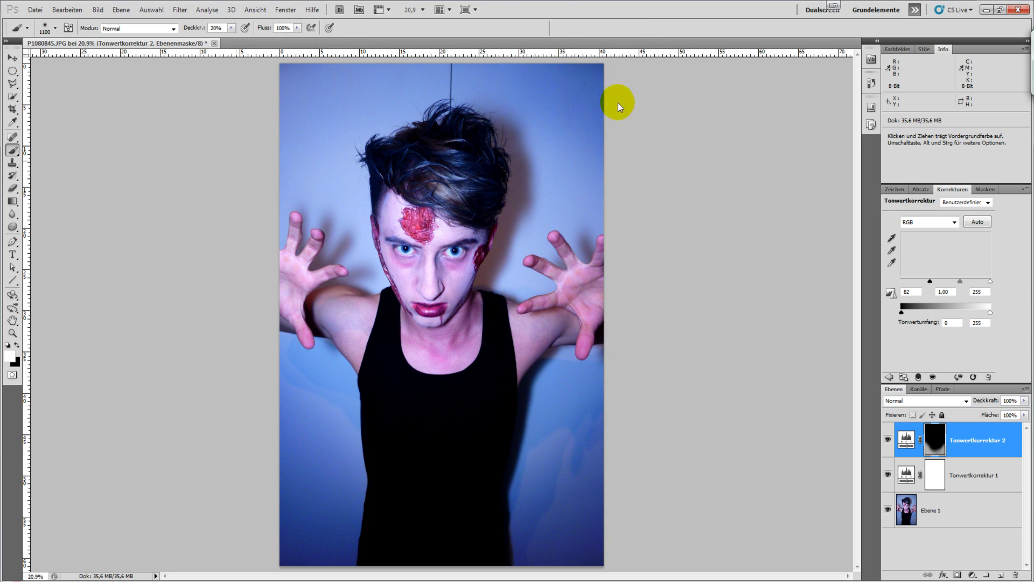
mouse_move(302, 104)
left_mouse_down()
mouse_move(254, 157)
mouse_move(554, 70)
mouse_move(231, 131)
mouse_move(601, 97)
mouse_move(323, 148)
mouse_move(626, 106)
mouse_move(293, 123)
mouse_move(619, 127)
mouse_move(411, 88)
mouse_move(287, 131)
mouse_move(353, 111)
left_mouse_up()
left_click(959, 540)
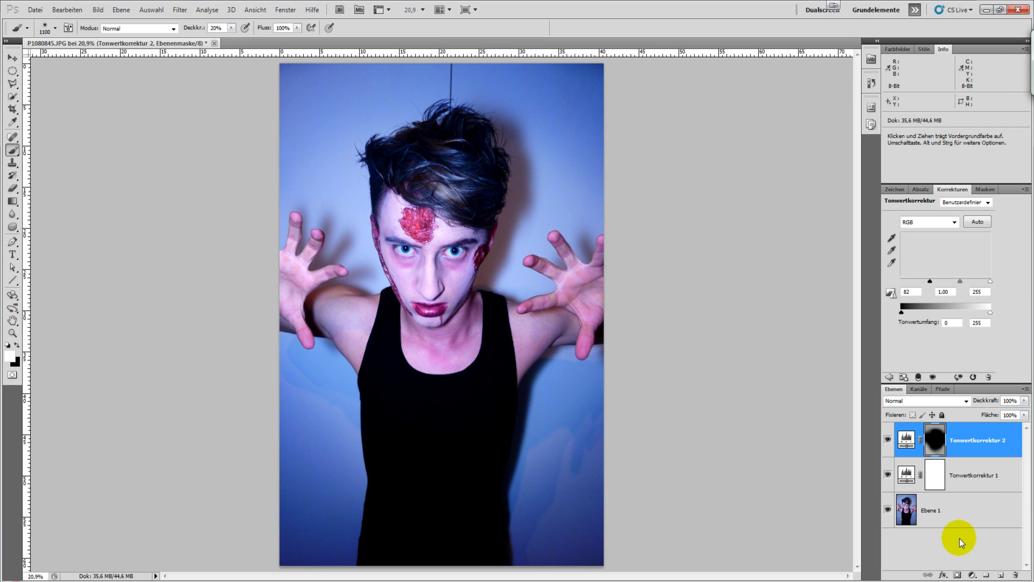
- On Ebene 1, zoom in and draw a polygonal selection beside the pole above the hair
left_click(959, 512)
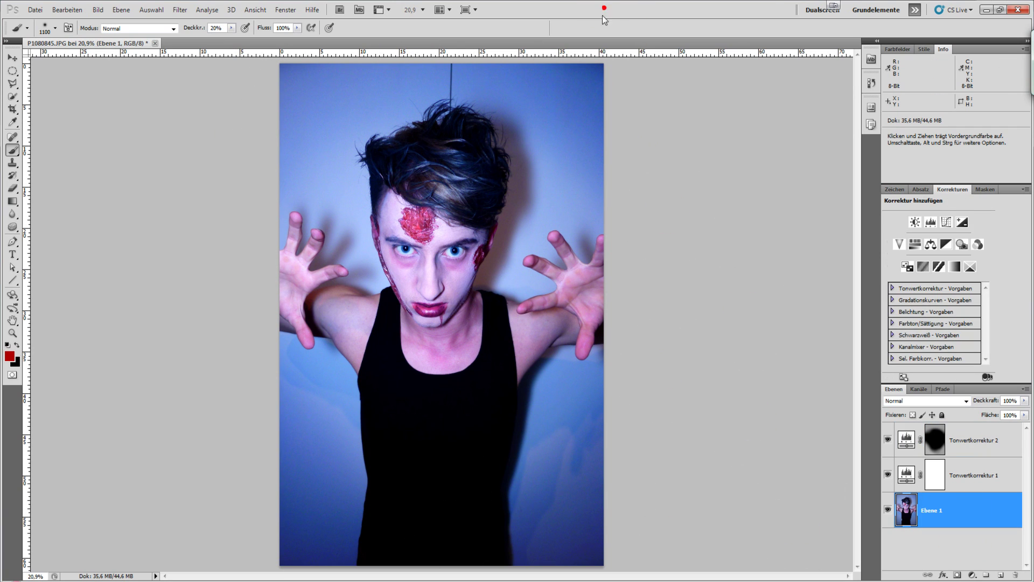
mouse_move(461, 97)
left_mouse_down()
mouse_move(454, 88)
mouse_move(474, 71)
left_mouse_up()
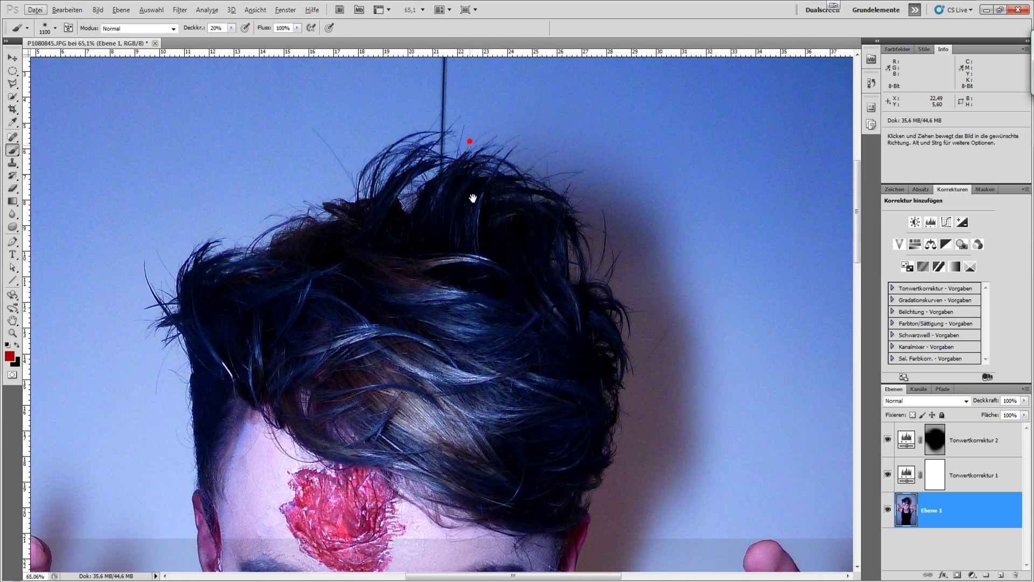
mouse_move(473, 196)
left_mouse_down()
mouse_move(463, 233)
mouse_move(466, 180)
mouse_move(455, 226)
mouse_move(421, 220)
mouse_move(400, 312)
left_mouse_up()
key("l")
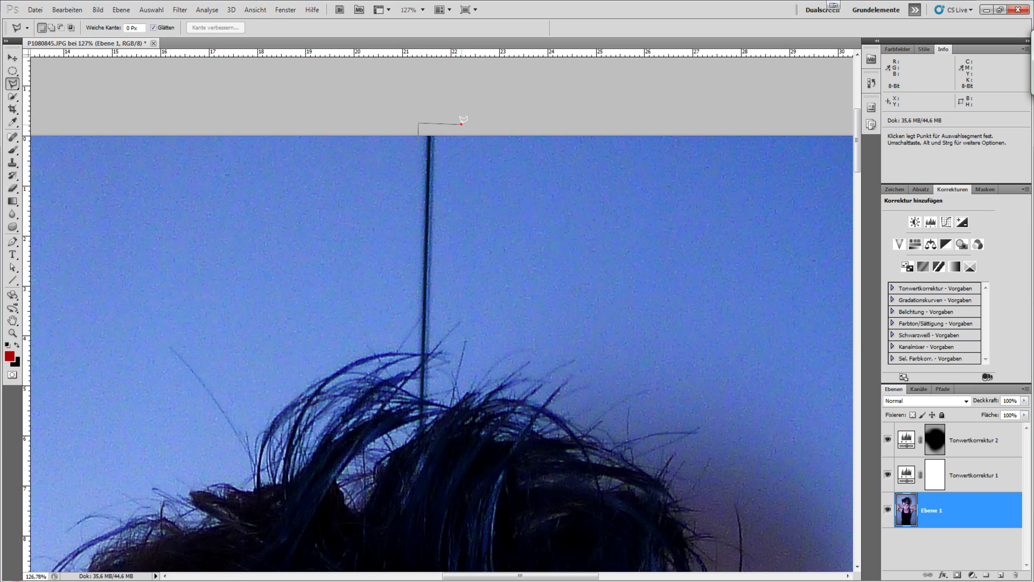
left_click(429, 343)
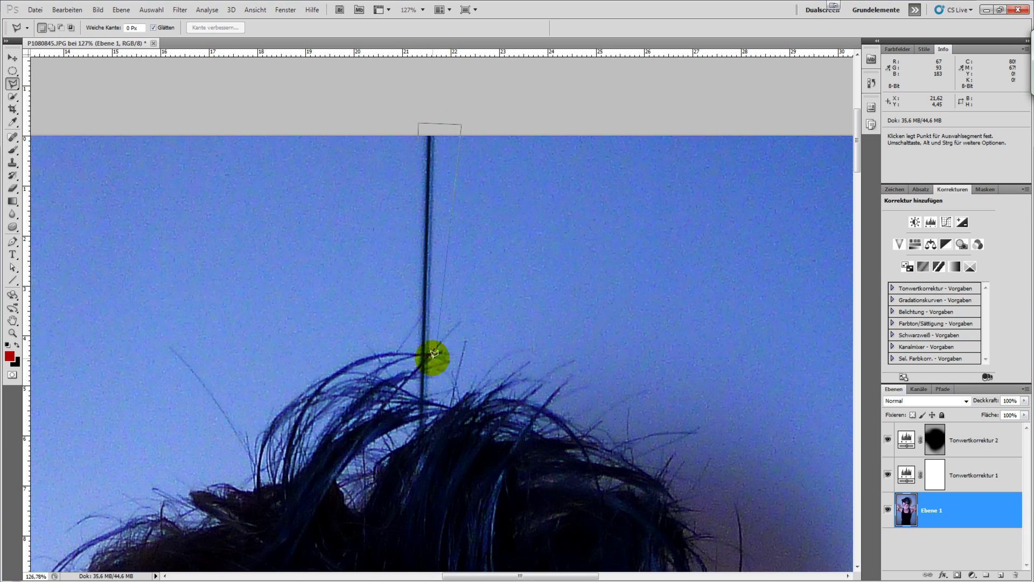
left_click(451, 334)
scroll(456, 335, "up", 2)
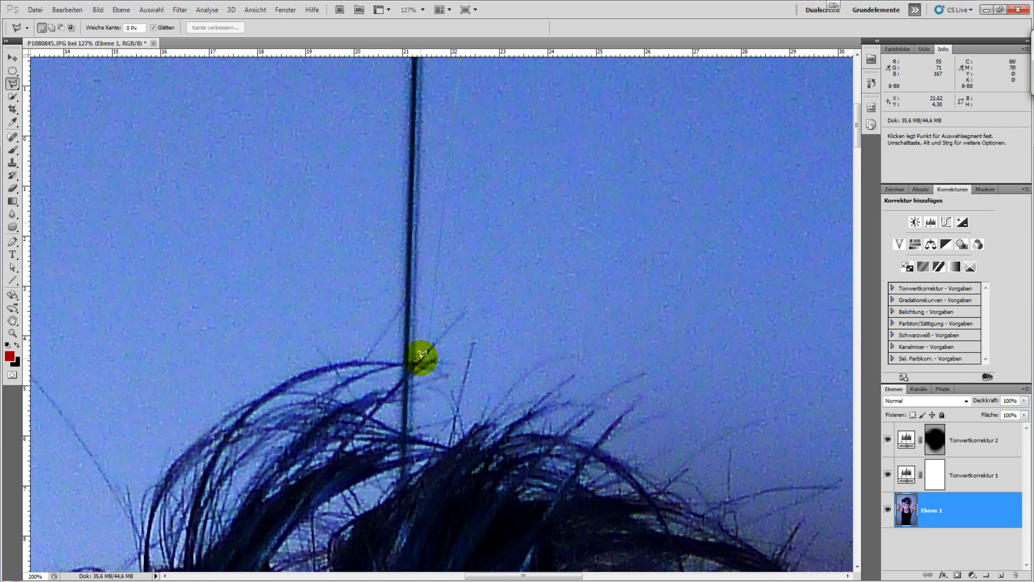
left_click(400, 300)
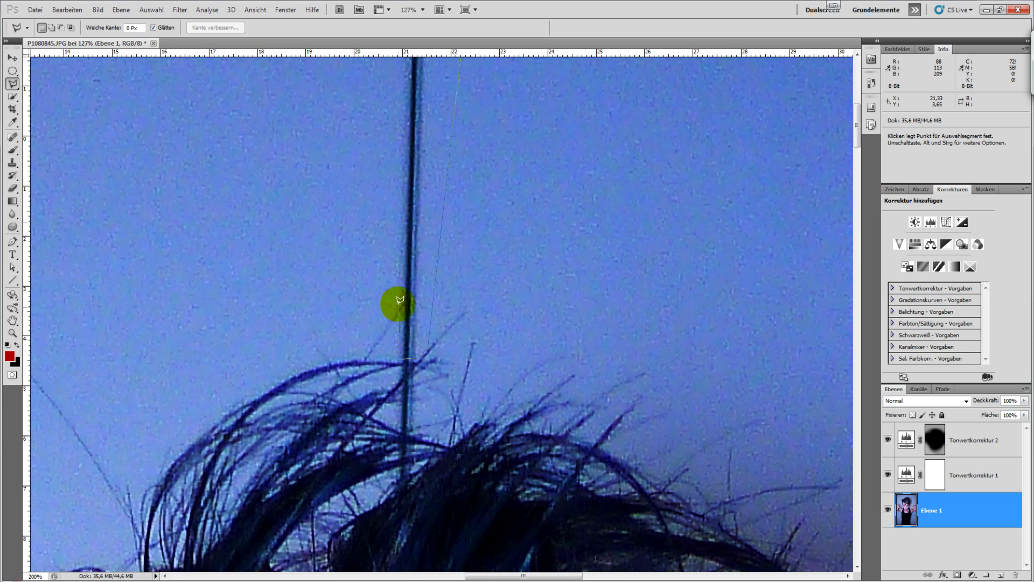
left_click(402, 69)
scroll(402, 66, "up", 3)
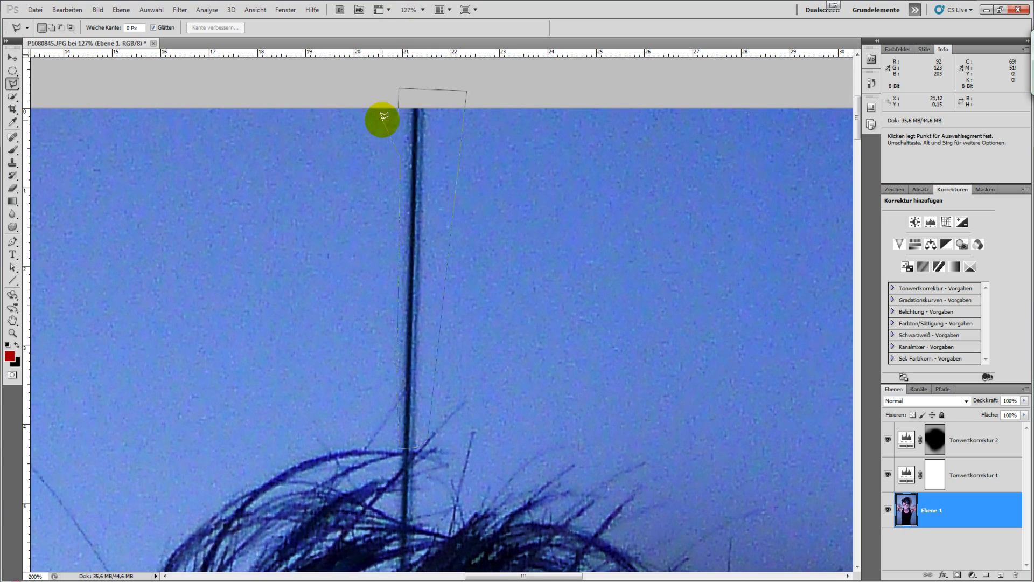
double_click(394, 132)
- Copy a patch of clean sky to new layer Ebene 2 and move it over the pole
mouse_move(434, 180)
left_mouse_down()
mouse_move(546, 207)
mouse_move(533, 202)
left_mouse_up()
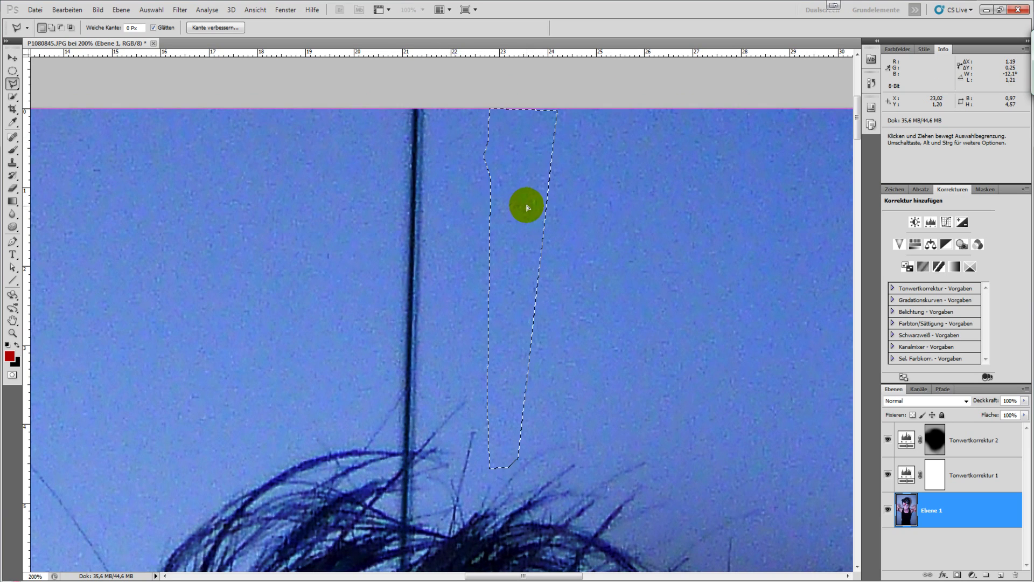
key("ctrl+j")
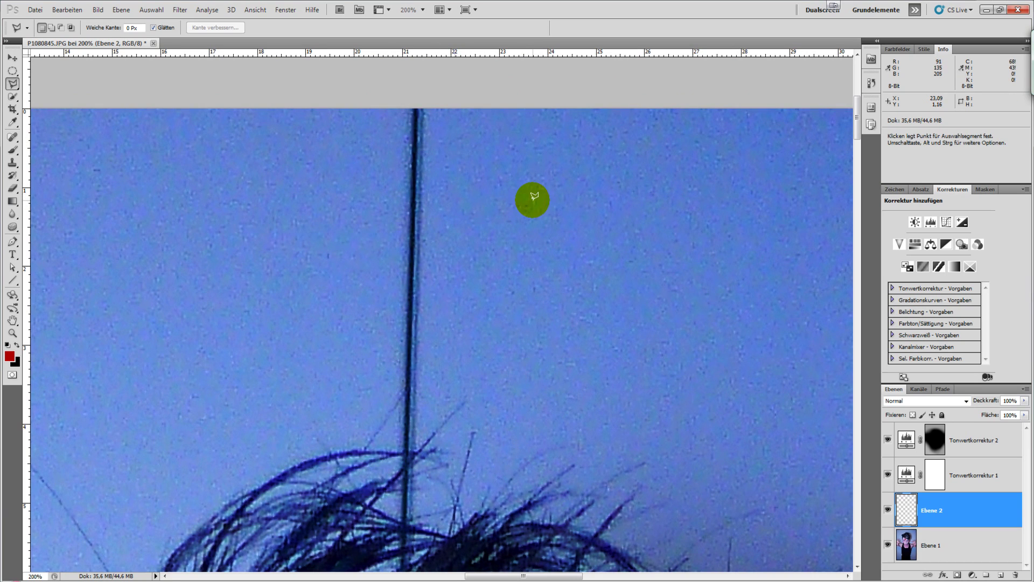
key("v")
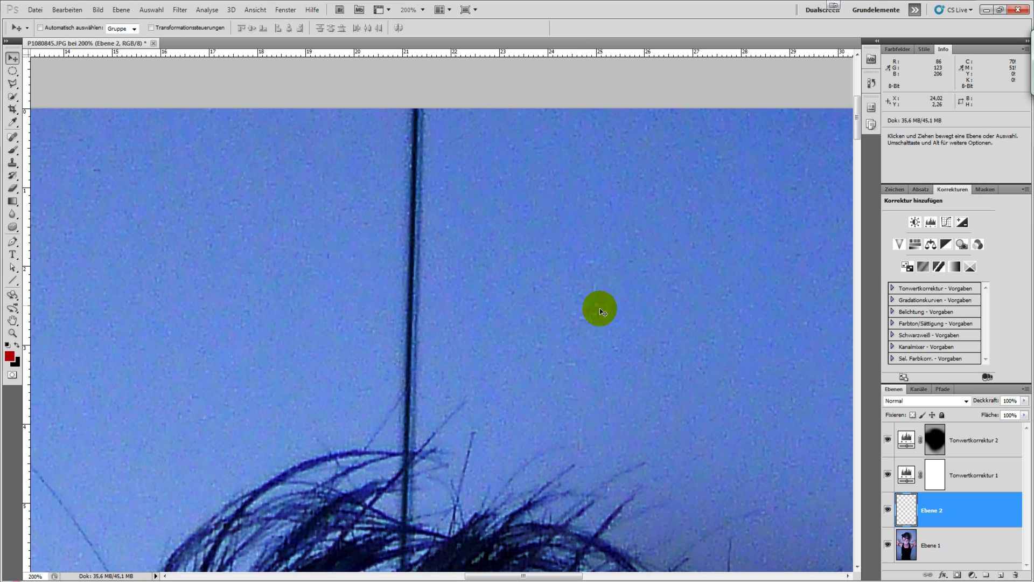
left_click_drag(459, 279, 521, 276)
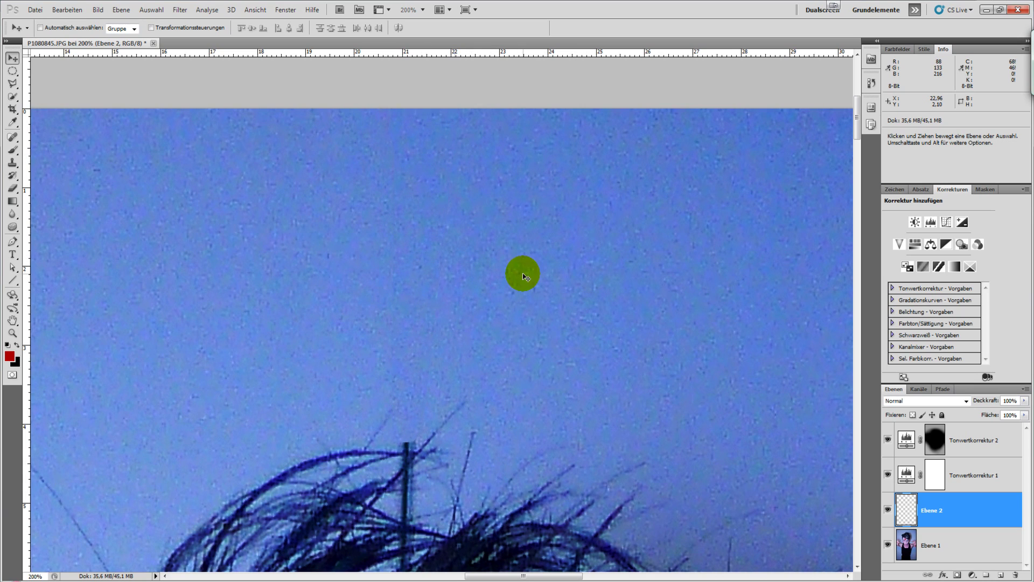
key("Down")
left_click(986, 541)
- Zoom in on the dark stick in the hair and lasso a small background patch
left_click_drag(464, 235, 469, 186)
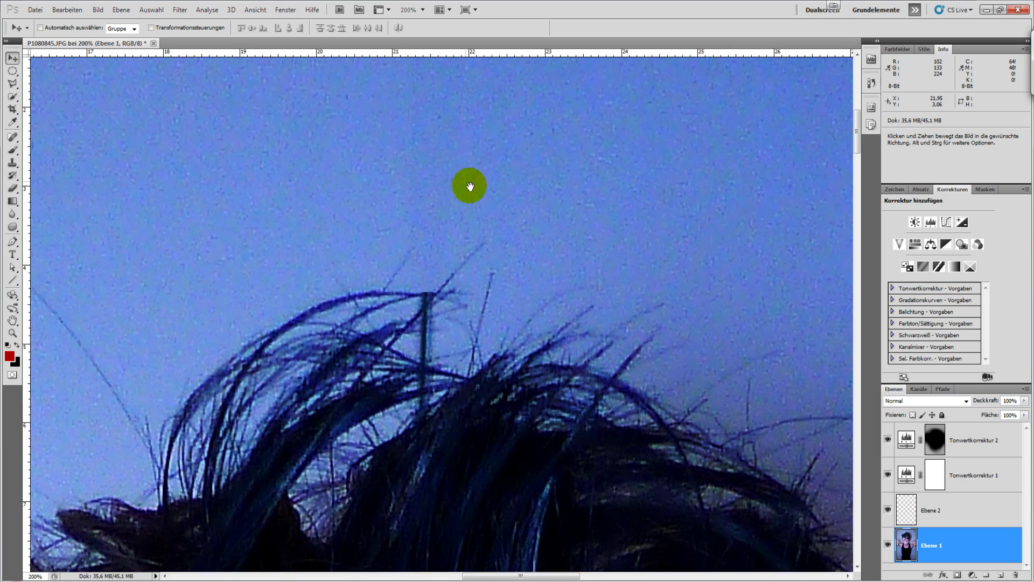
scroll(451, 328, "up", 1)
scroll(450, 328, "up", 1)
scroll(450, 328, "up", 2)
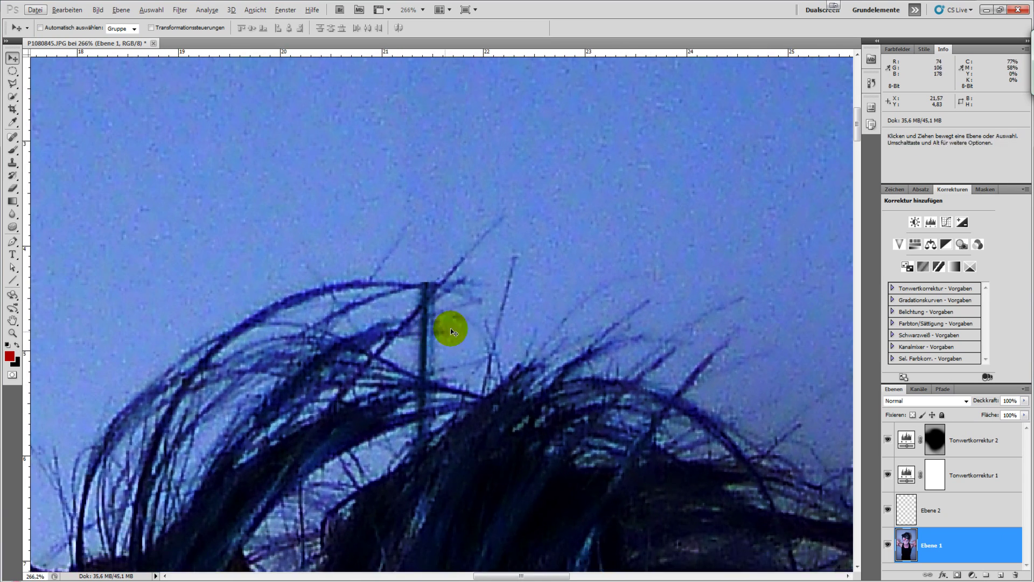
left_click_drag(450, 328, 461, 281)
left_click(12, 84)
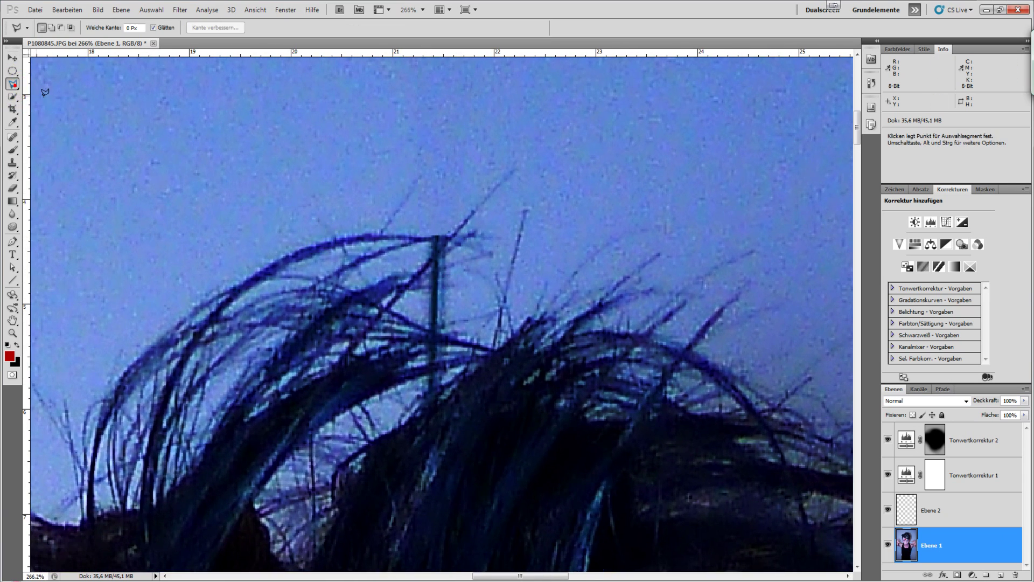
left_click(454, 300)
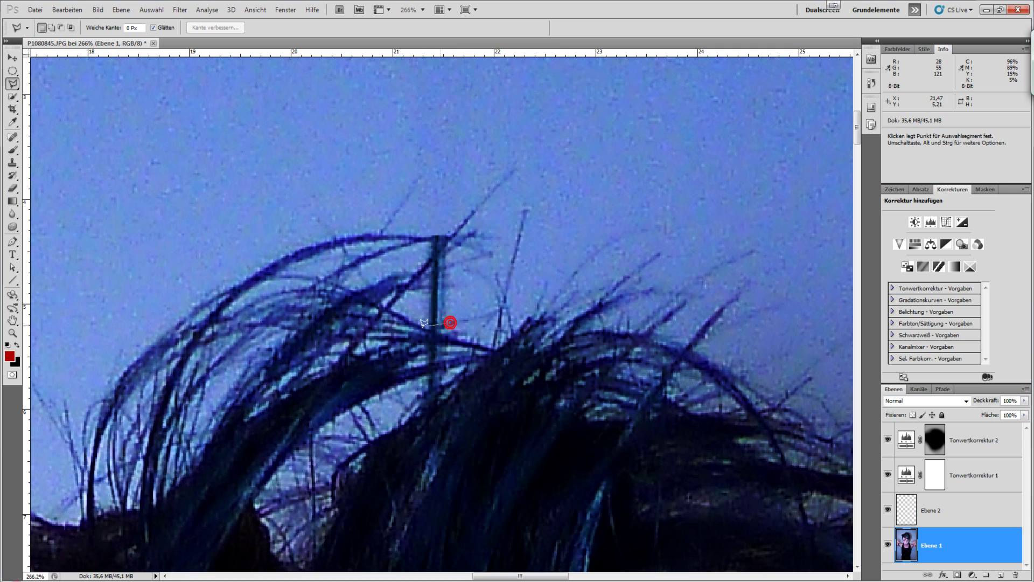
left_click(419, 288)
double_click(452, 314)
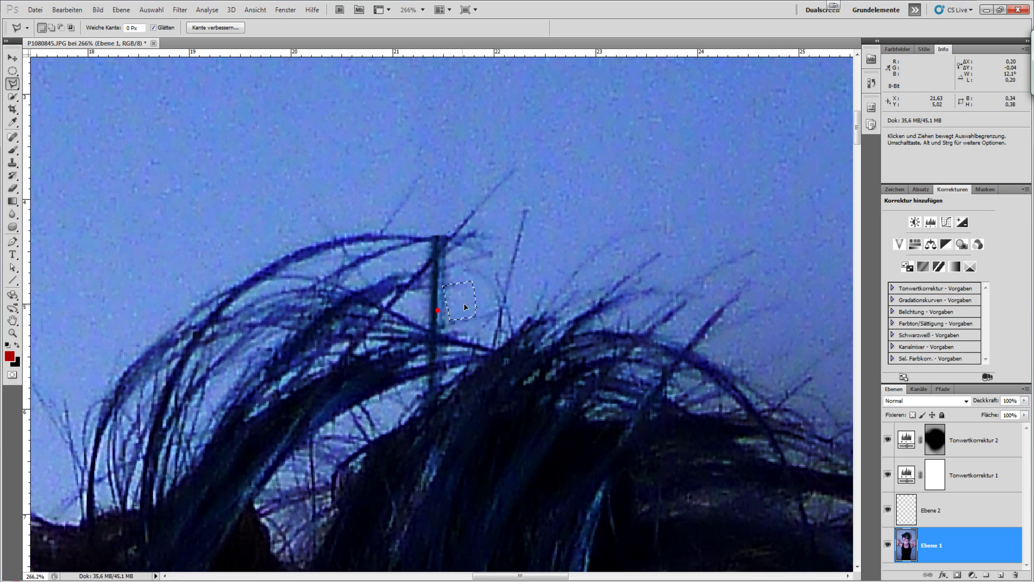
- Copy clean background beside the stick onto new layer Ebene 3 to cover the stick
mouse_move(466, 307)
left_mouse_down()
mouse_move(477, 303)
mouse_move(462, 308)
mouse_move(471, 313)
left_mouse_up()
key("ctrl+j")
key("v")
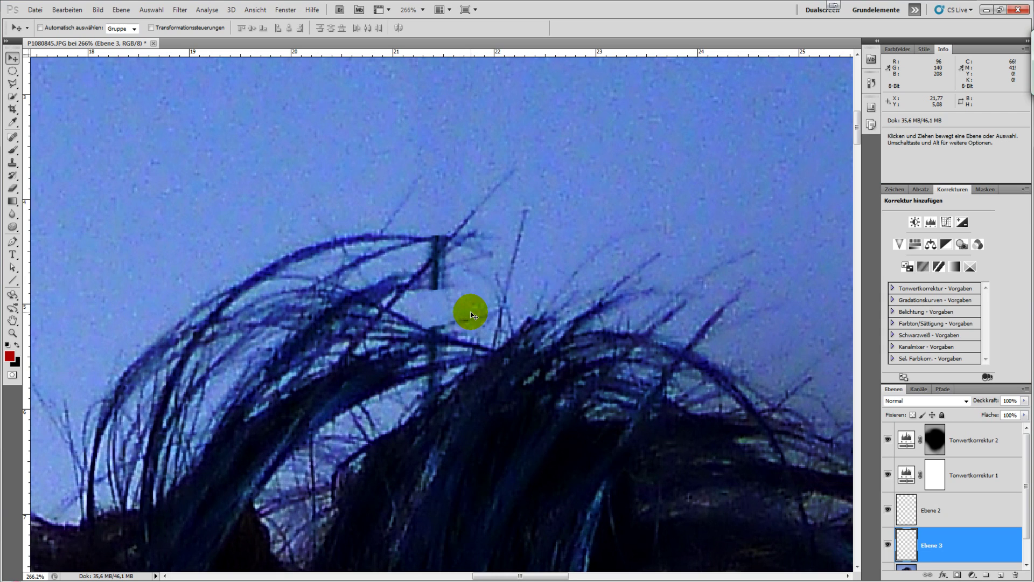
scroll(935, 542, "down", 1)
left_click(946, 553)
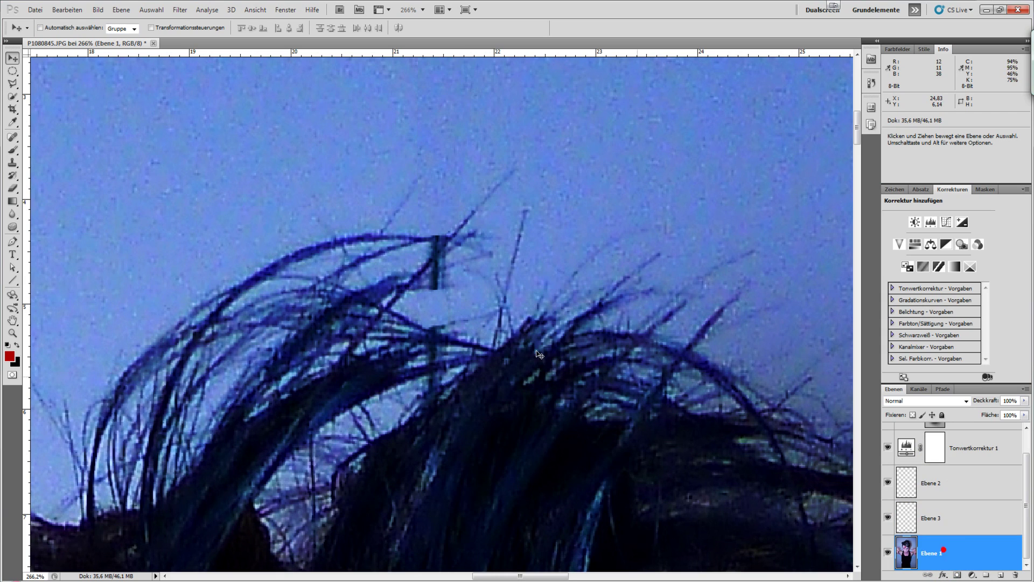
left_click(12, 83)
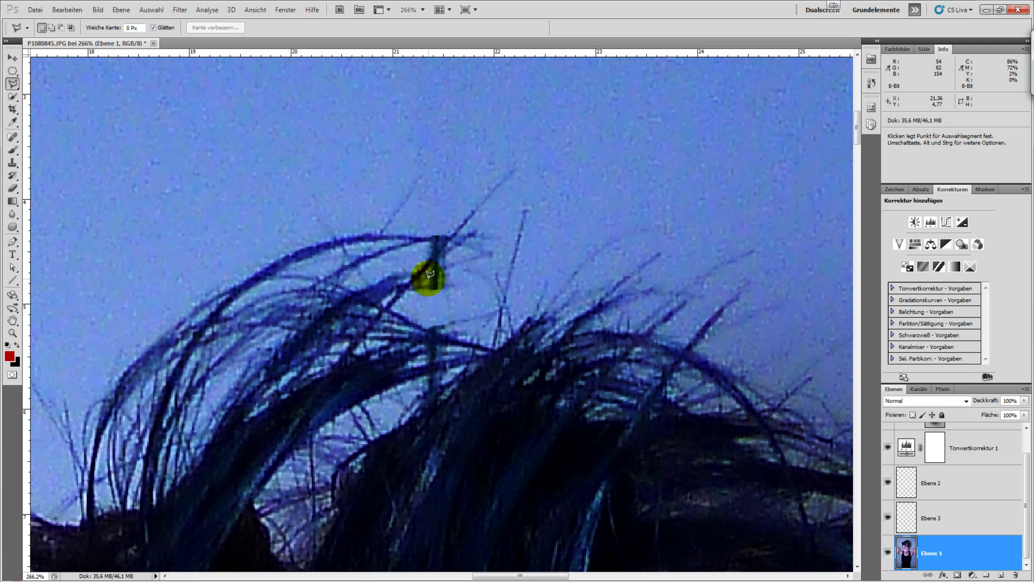
left_click(452, 276)
- Paint over the stick with a 37 px brush in sampled background blue
left_click(13, 151)
right_click(456, 266)
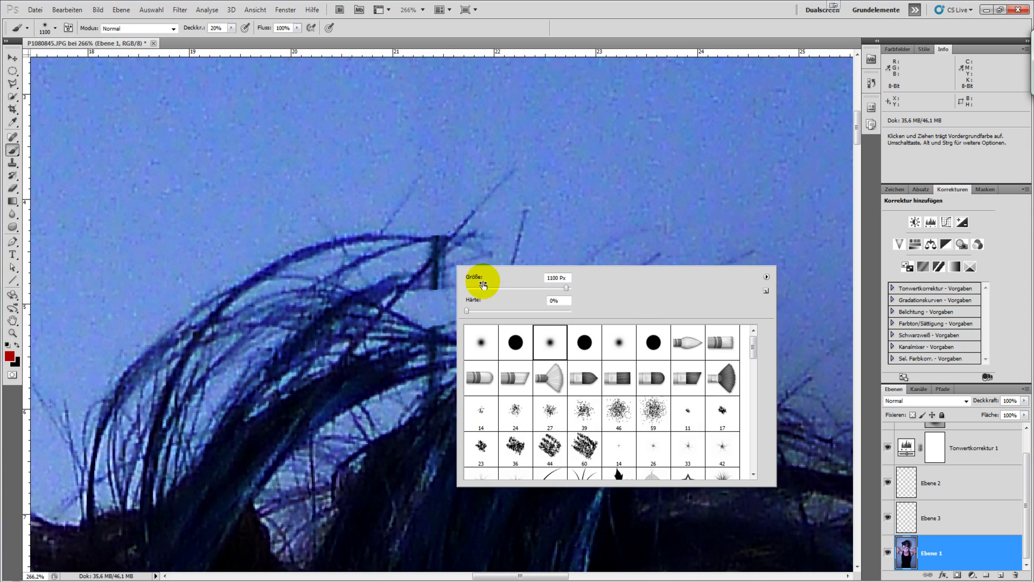
left_click_drag(483, 286, 466, 285)
left_click(598, 28)
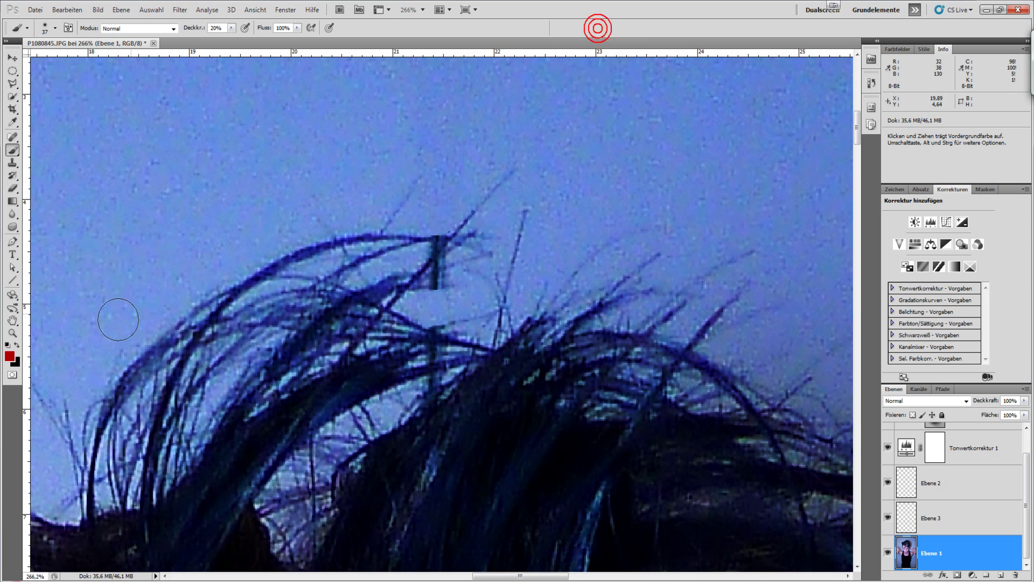
left_click(437, 302, "alt")
left_click(437, 287)
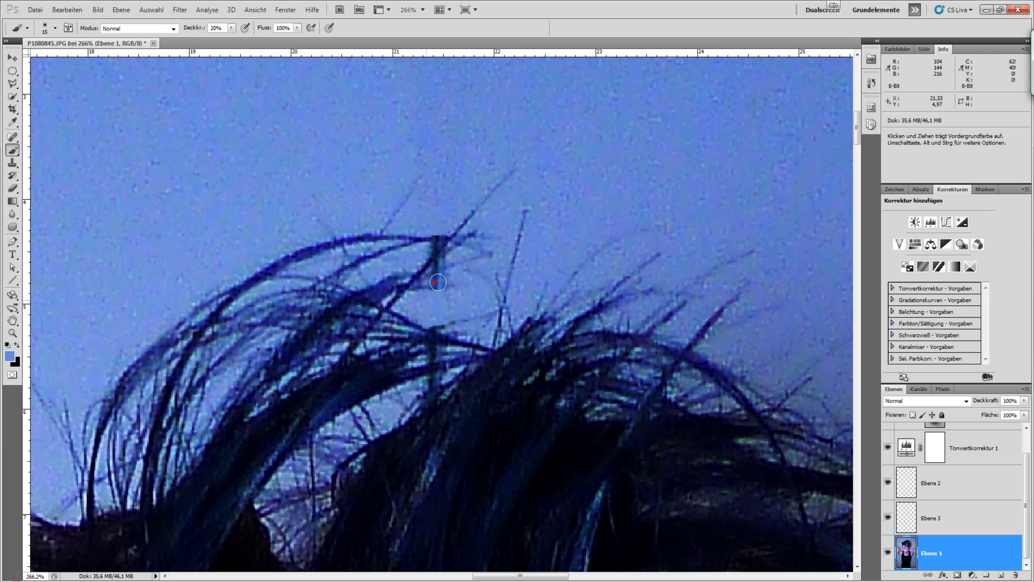
left_click_drag(435, 246, 424, 242)
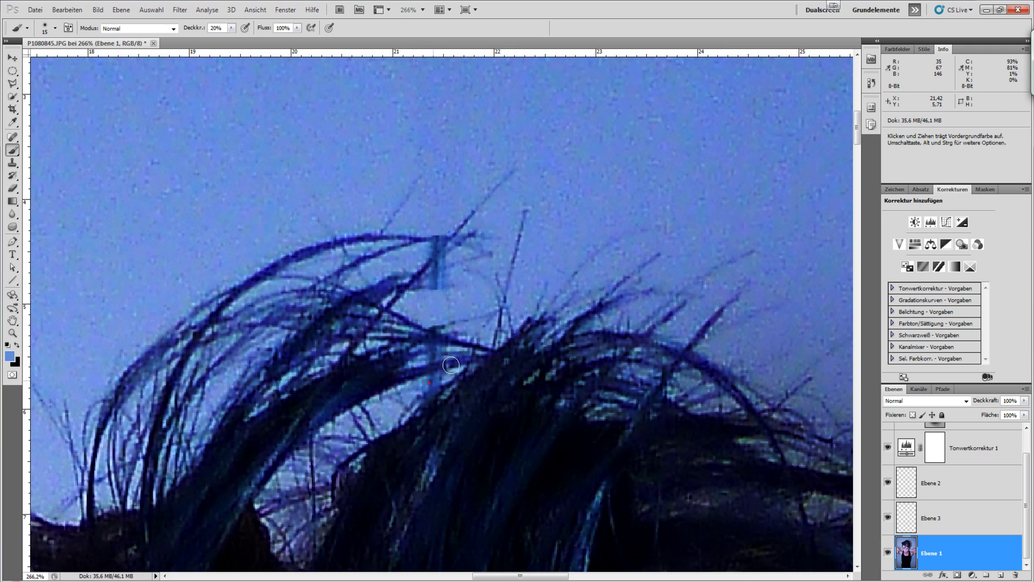
left_click_drag(434, 314, 434, 308)
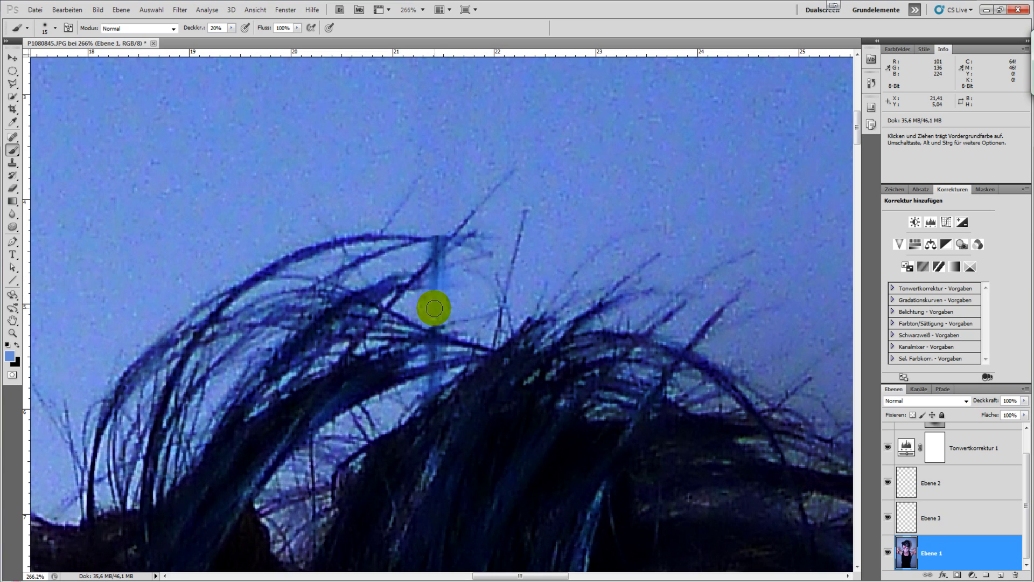
- Resample a lighter background blue and cover the dark stick tip
left_click(437, 301, "alt")
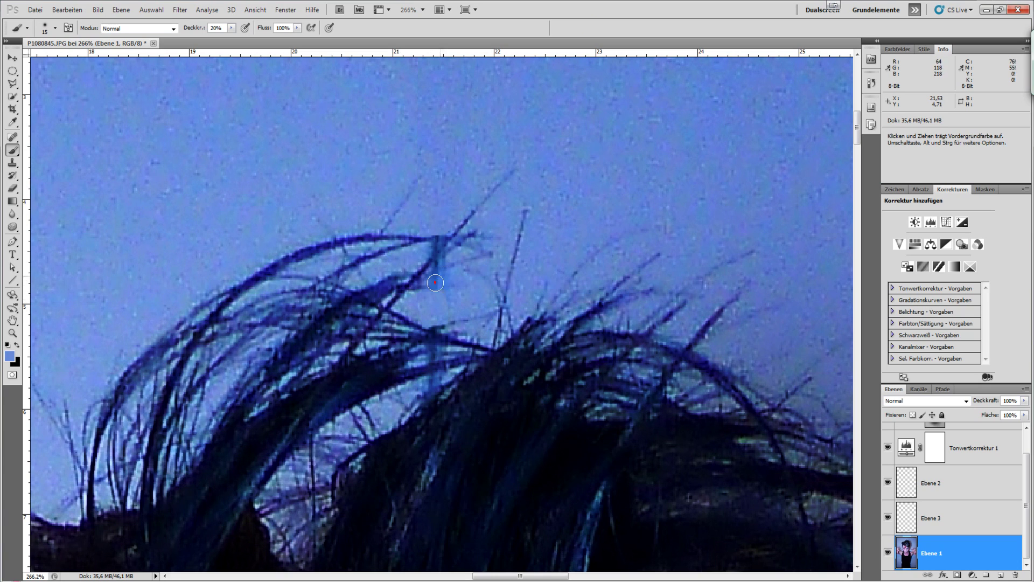
left_click(438, 287, "alt")
left_click_drag(434, 237, 443, 271)
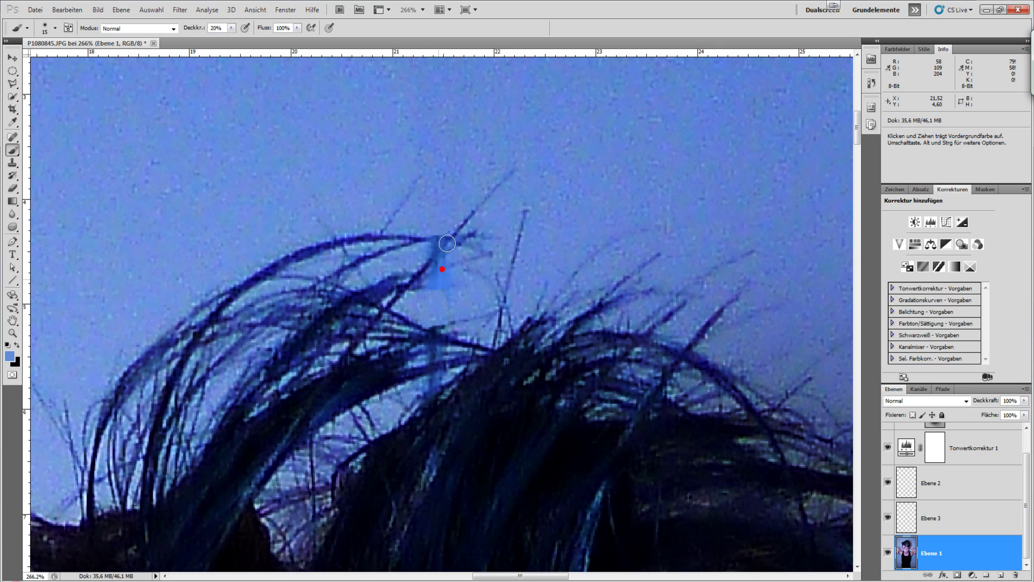
left_click(424, 252)
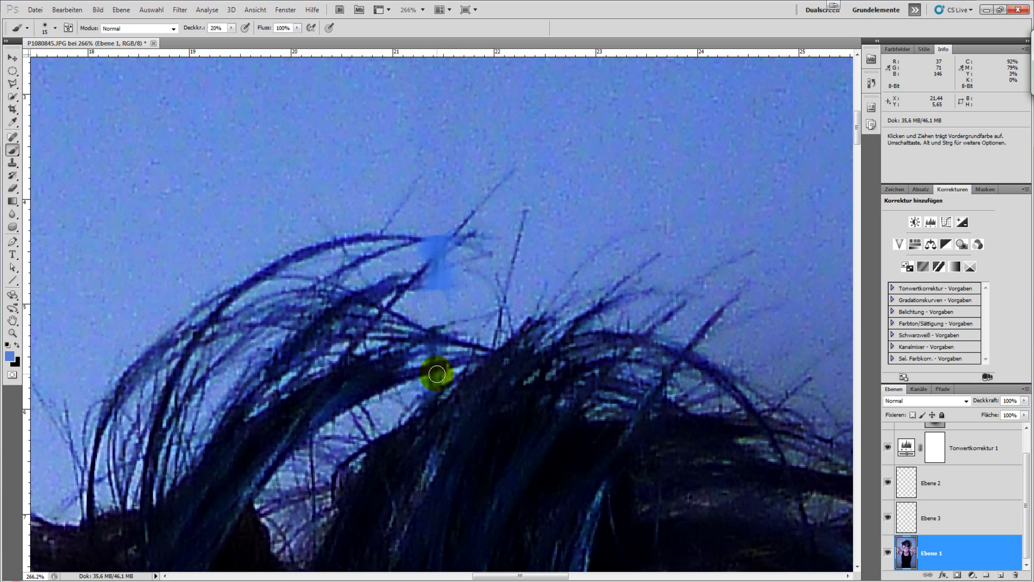
left_click(435, 298, "alt")
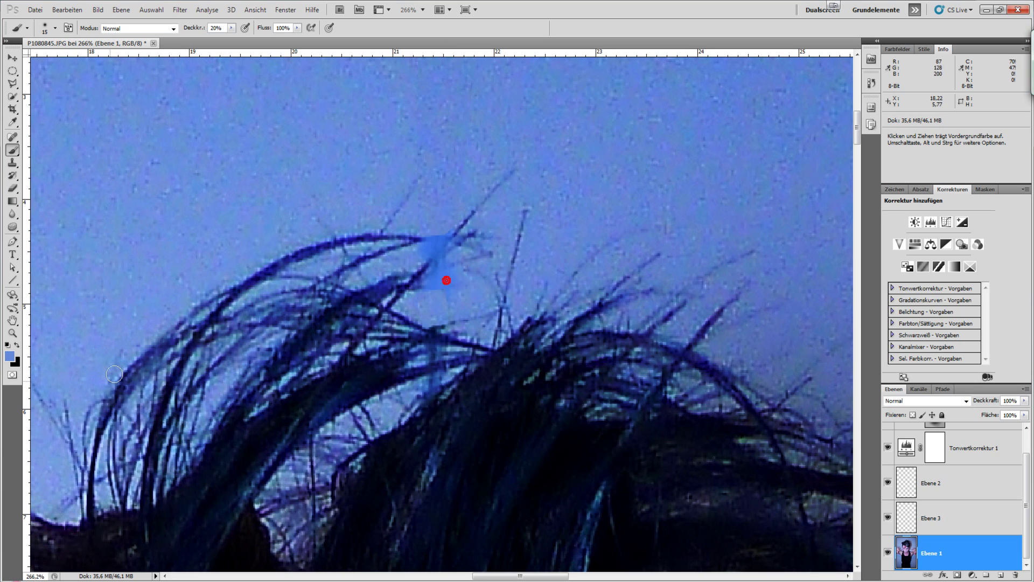
- Repaint the hair tip in light blue b8cdfb and fit the photo in the window
left_click(9, 355)
left_click(92, 311)
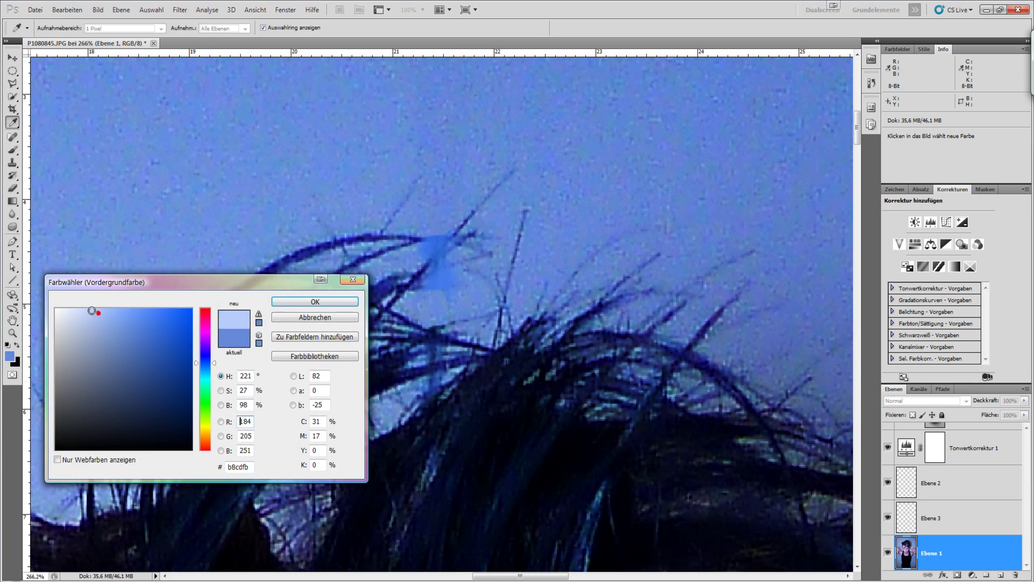
left_click(282, 299)
key("b")
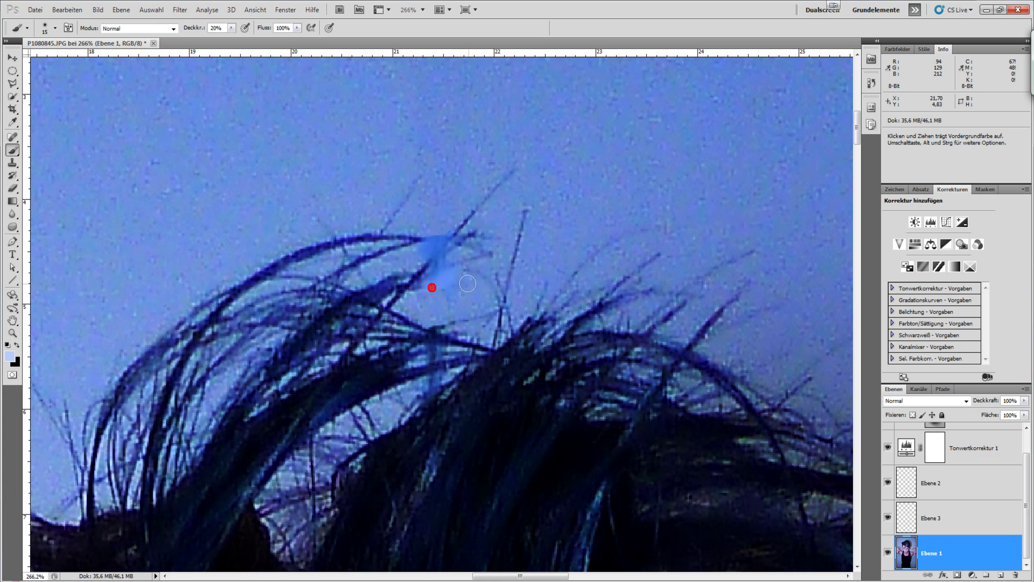
left_click_drag(464, 284, 458, 248)
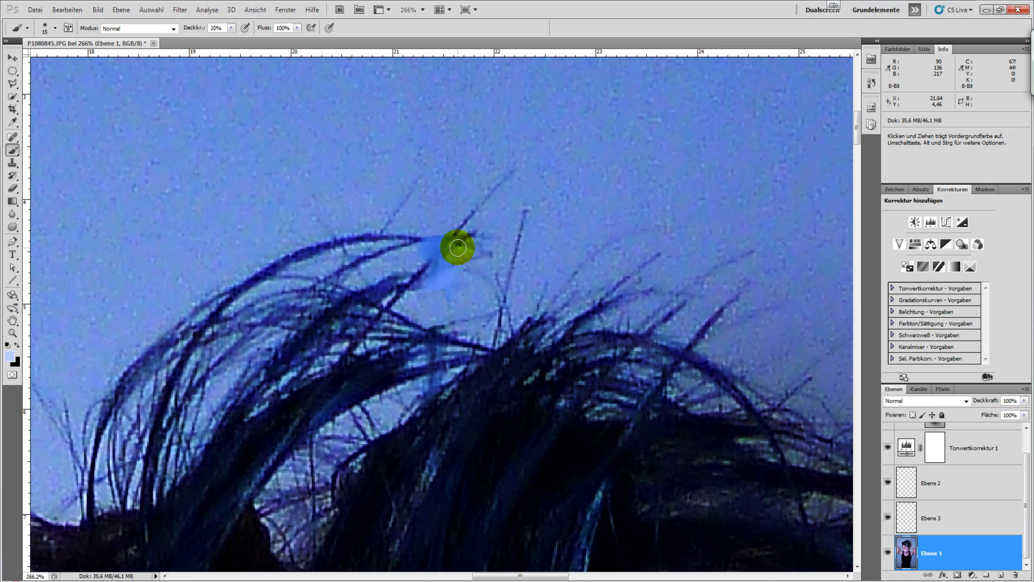
key("ctrl+0")
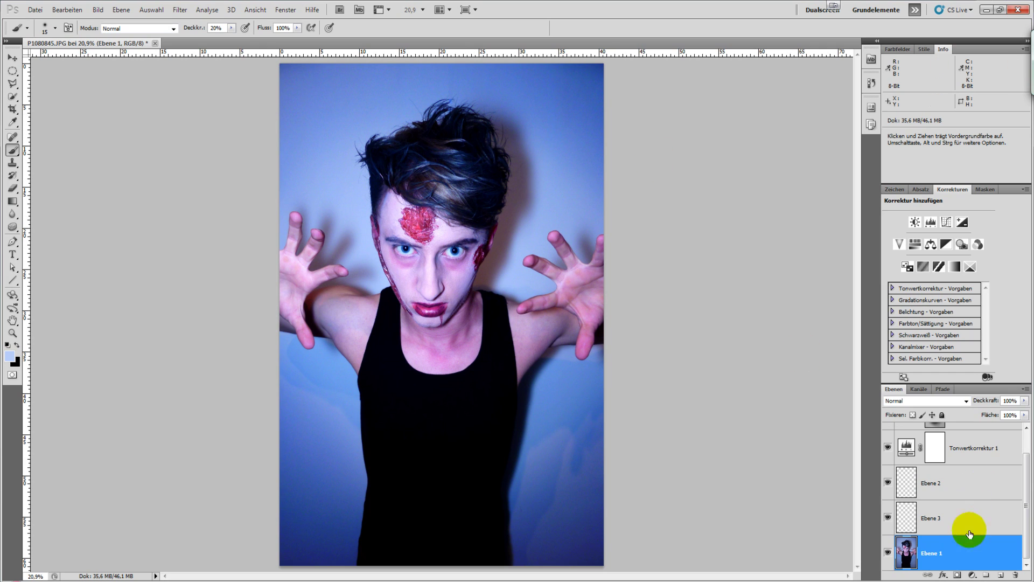
- Merge Ebene 1, 2 and 3 into one Ebene 2 and duplicate it as Ebene 2 Kopie
left_click(953, 484, "shift")
right_click(954, 484)
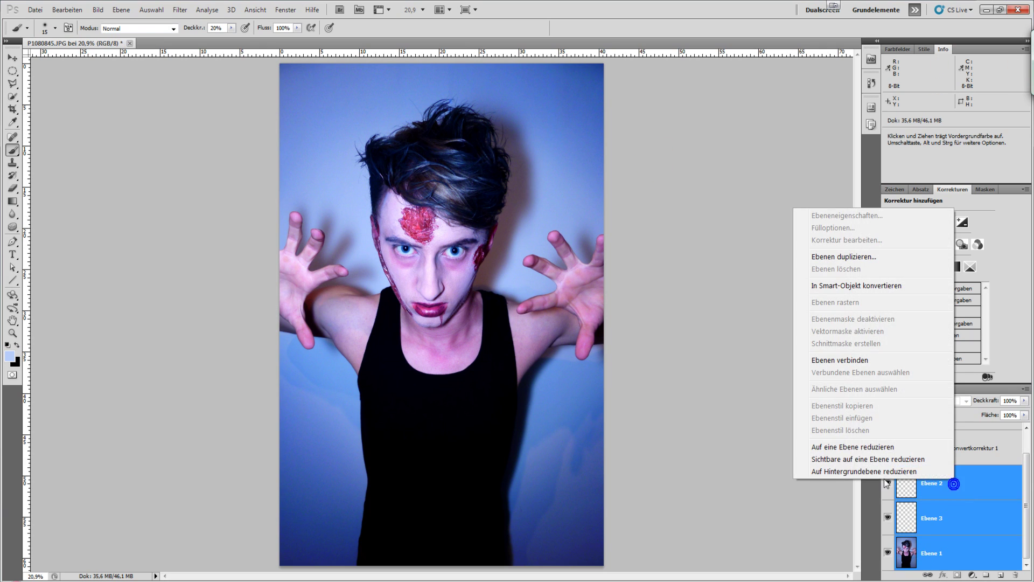
left_click(864, 448)
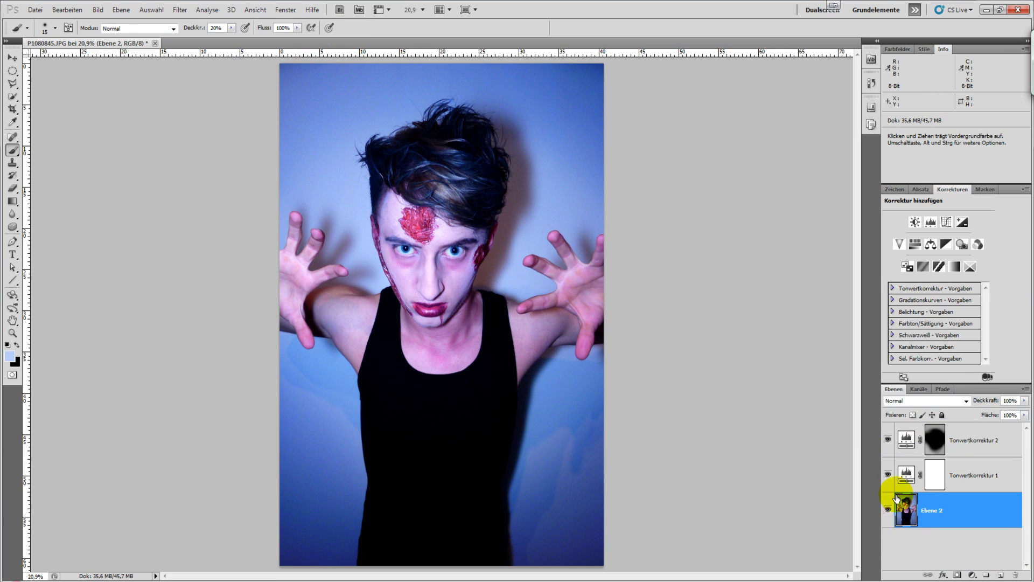
left_click(888, 512, "alt")
left_click(888, 512, "alt")
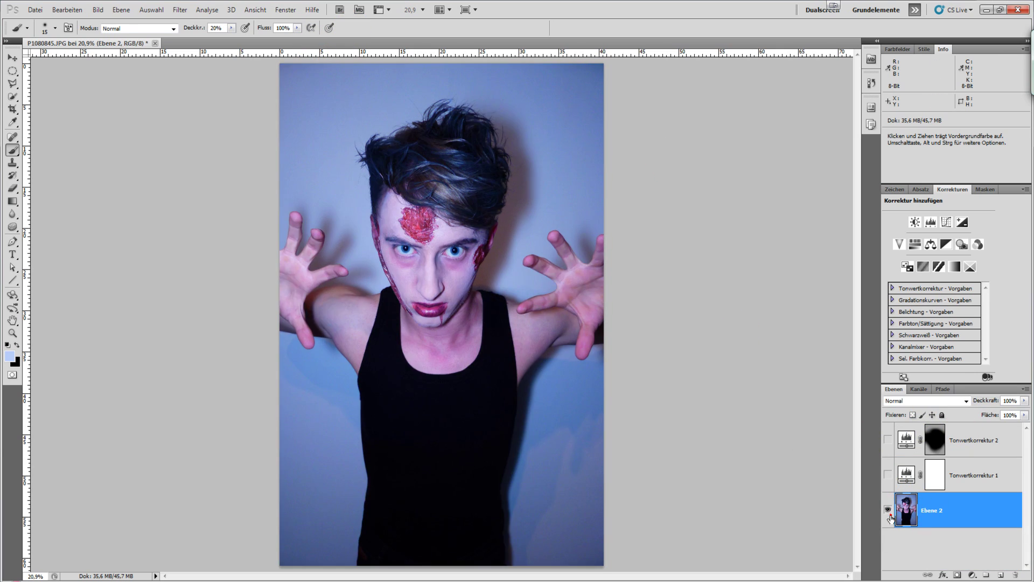
left_click(889, 516, "alt")
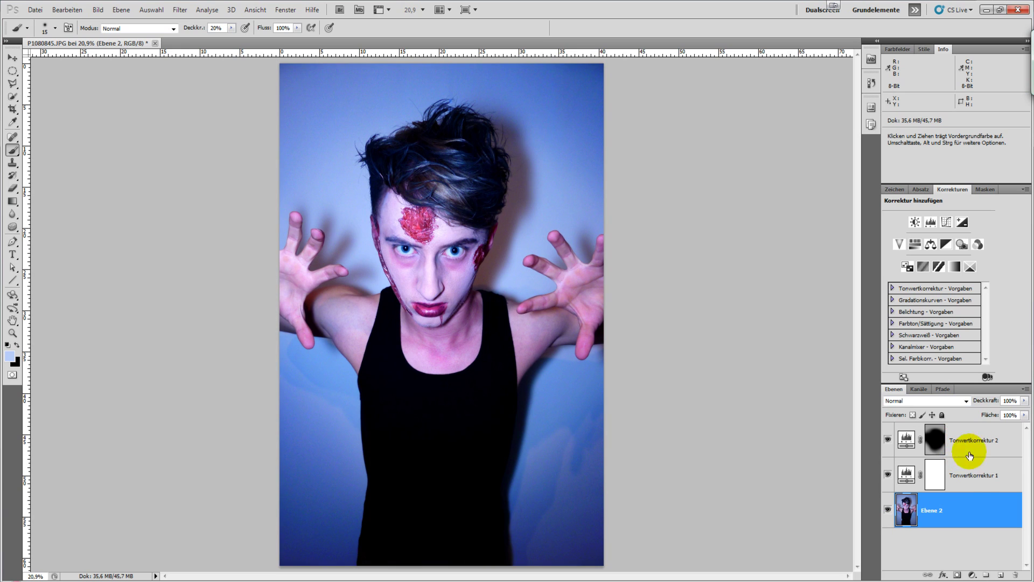
key("ctrl+j")
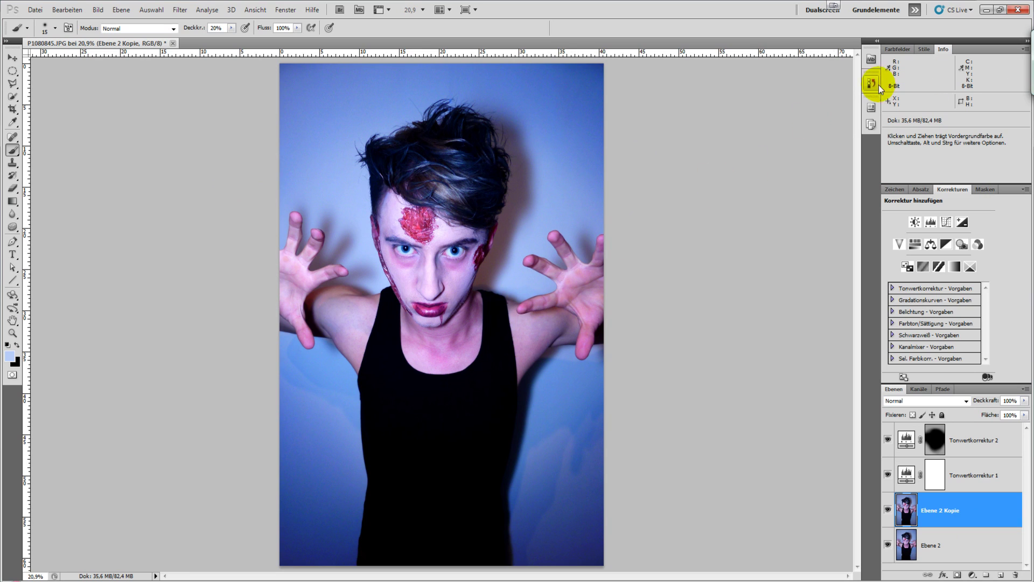
- Set the Sponge tool to desaturate and drain colour around the lips
left_click(12, 227)
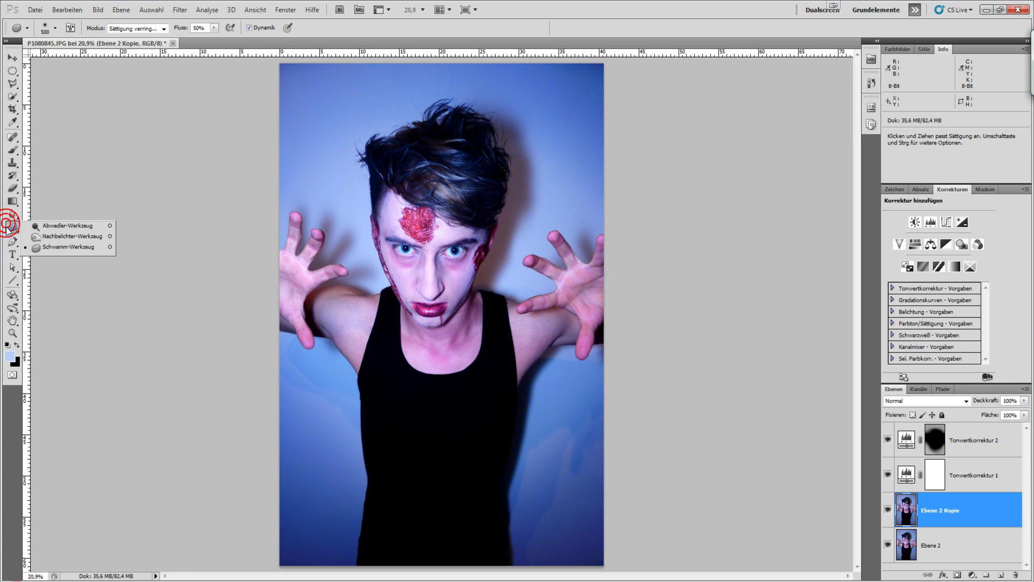
left_click(47, 249)
left_click(165, 29)
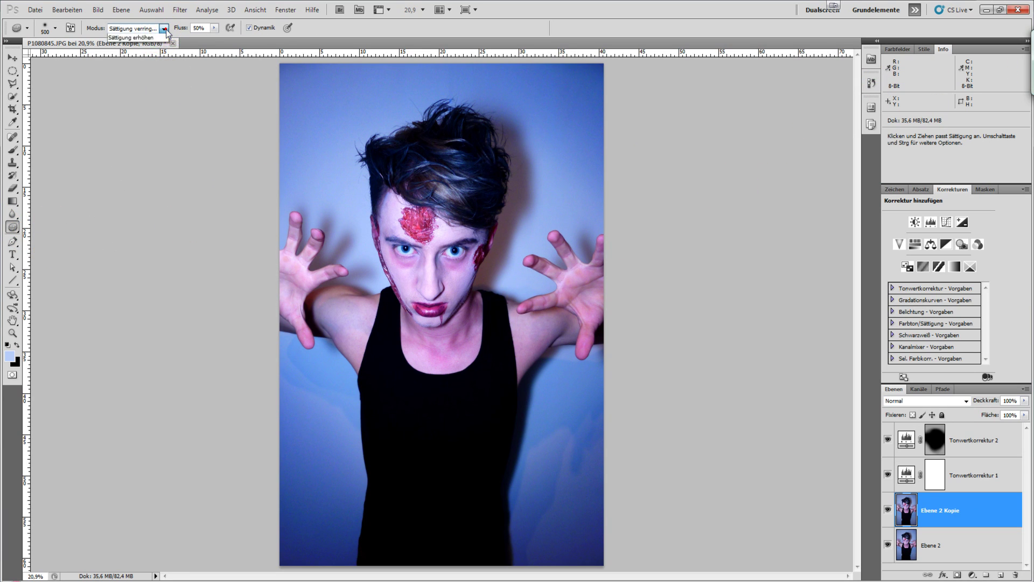
left_click(166, 29)
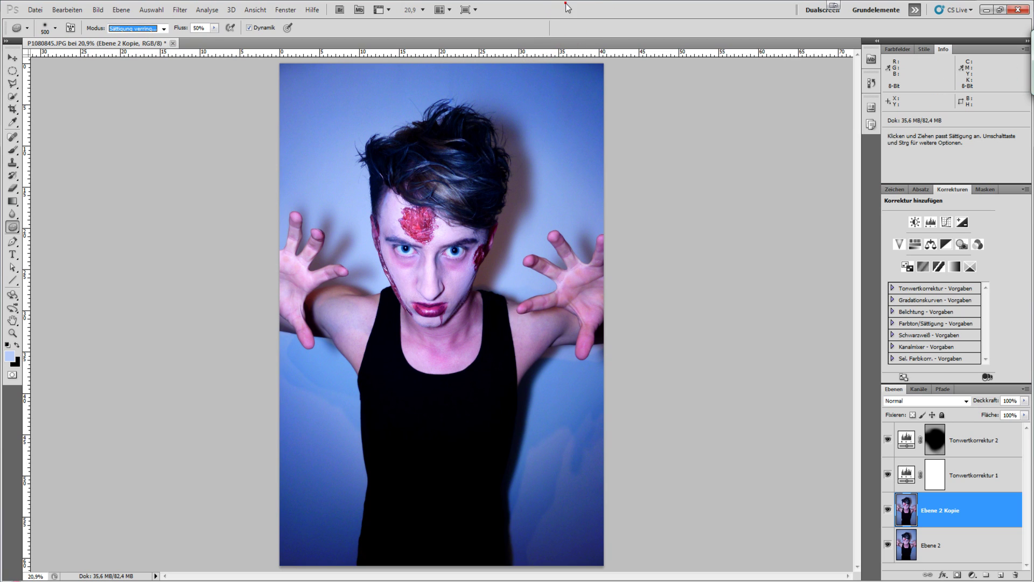
left_click(449, 310)
left_click(595, 33)
left_click_drag(370, 224, 381, 277)
scroll(732, 218, "up", 1)
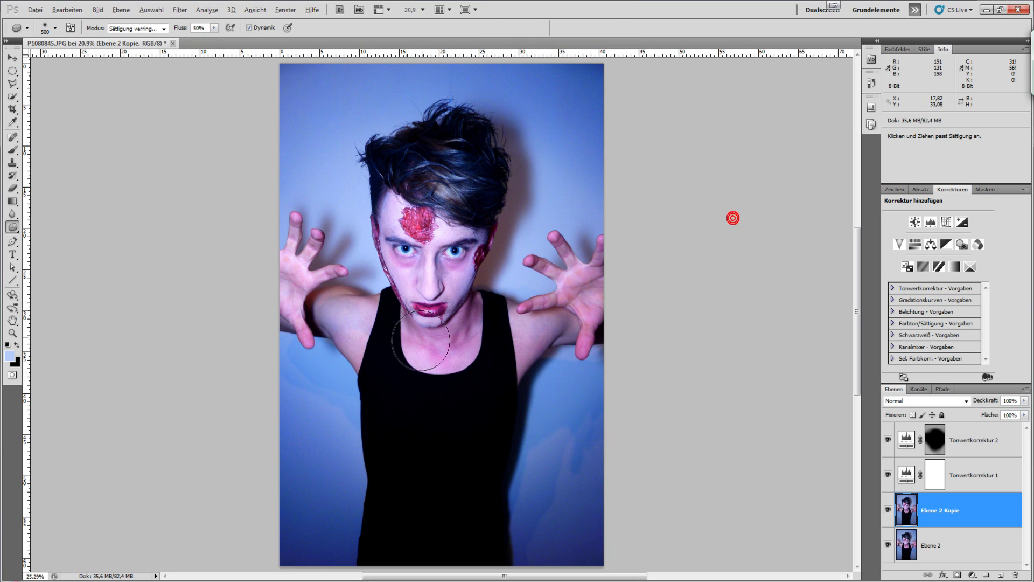
mouse_move(420, 340)
left_mouse_down()
mouse_move(437, 316)
mouse_move(512, 388)
mouse_move(411, 404)
mouse_move(397, 362)
left_mouse_up()
- Desaturate the neck, jaw, right arm, hand and fingers with a 300-200 px sponge
key("bracketleft")
key("bracketleft")
left_click(560, 261)
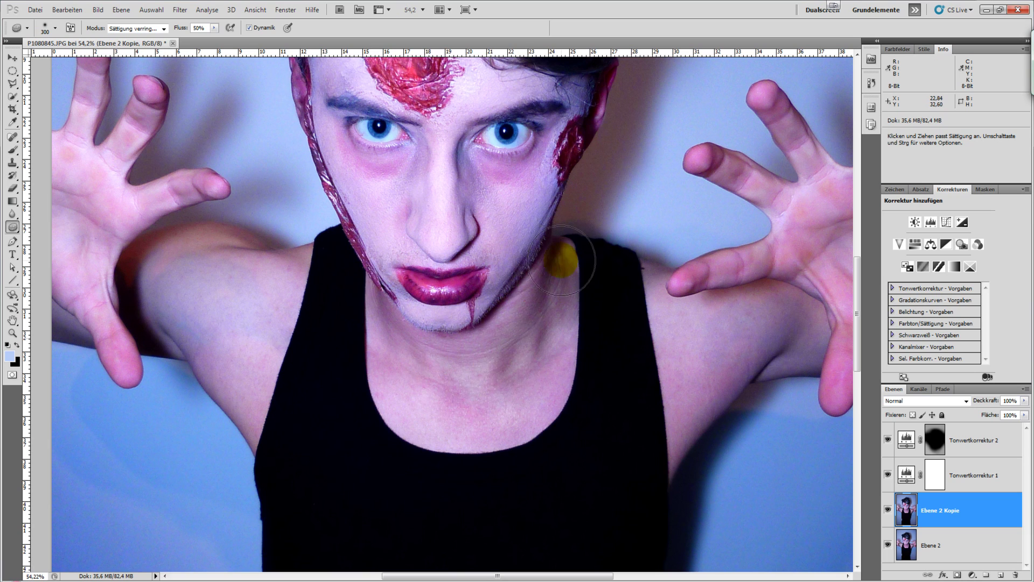
left_click_drag(694, 318, 681, 369)
left_click_drag(556, 380, 526, 296)
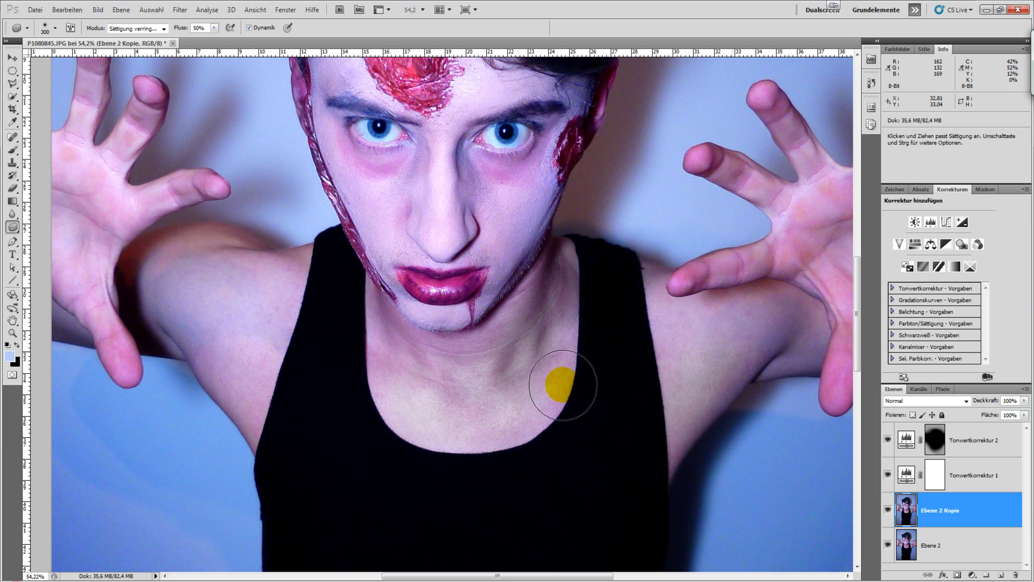
left_click_drag(506, 402, 461, 393)
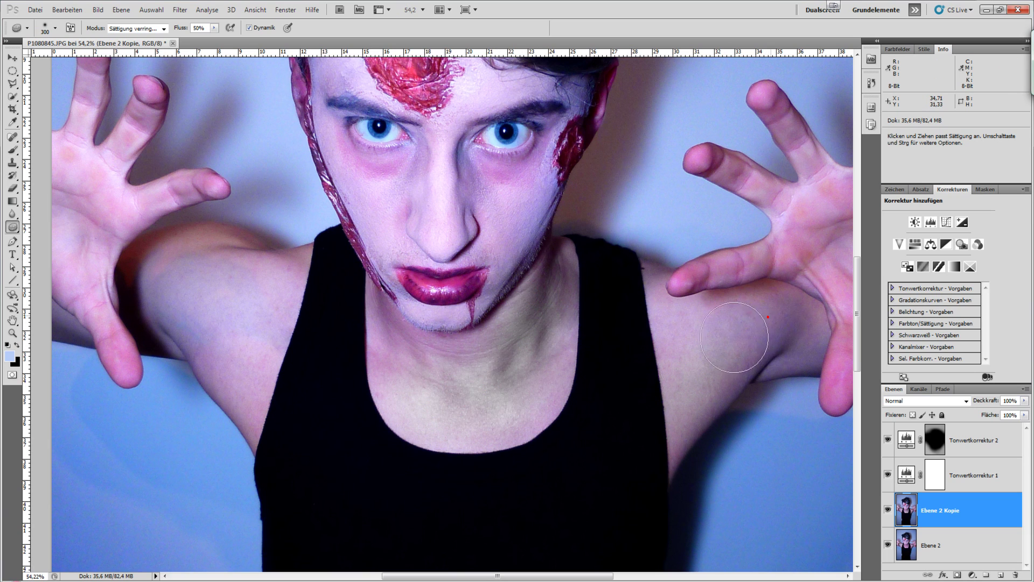
mouse_move(748, 315)
left_mouse_down()
mouse_move(825, 339)
mouse_move(800, 212)
mouse_move(780, 228)
left_mouse_up()
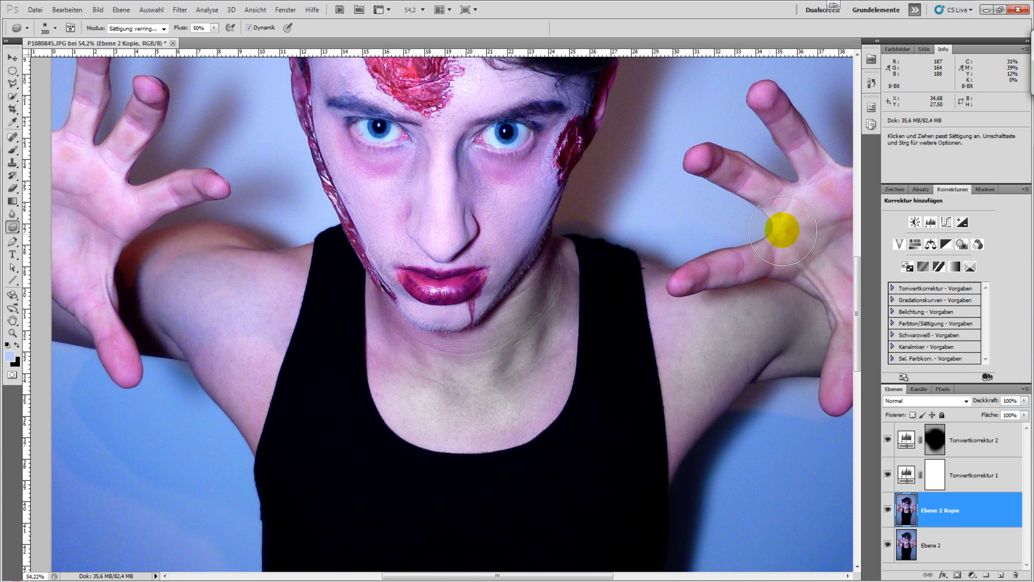
key("bracketleft")
key("bracketleft")
left_click_drag(842, 341, 833, 382)
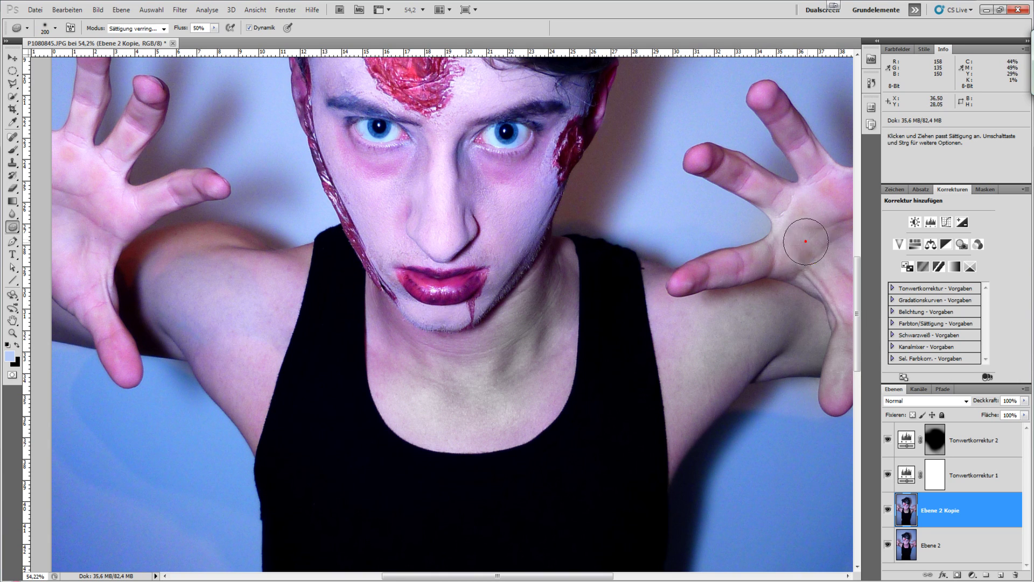
mouse_move(765, 183)
left_mouse_down()
mouse_move(755, 169)
mouse_move(738, 169)
mouse_move(818, 185)
left_mouse_up()
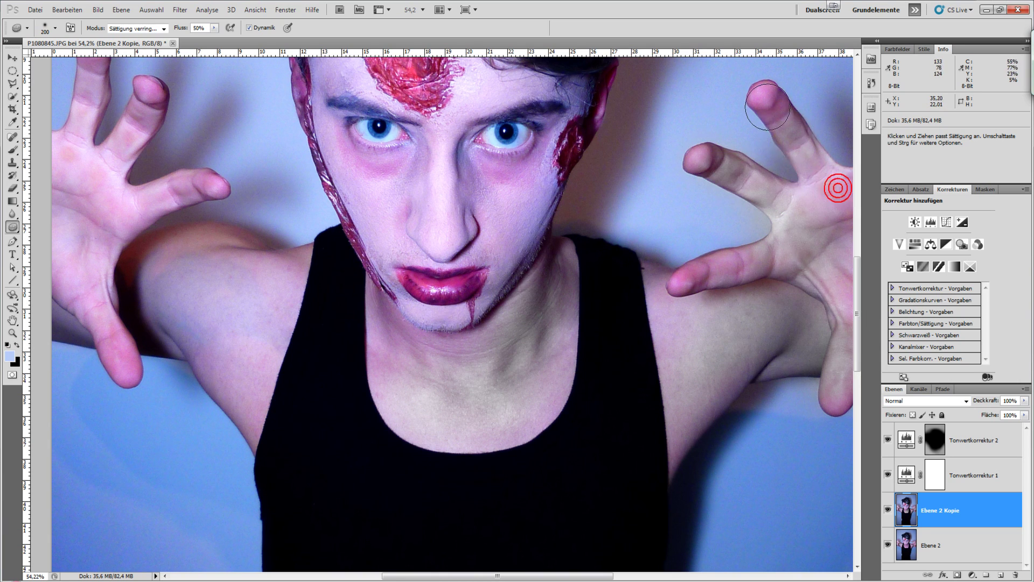
left_click(709, 265)
left_click(710, 157)
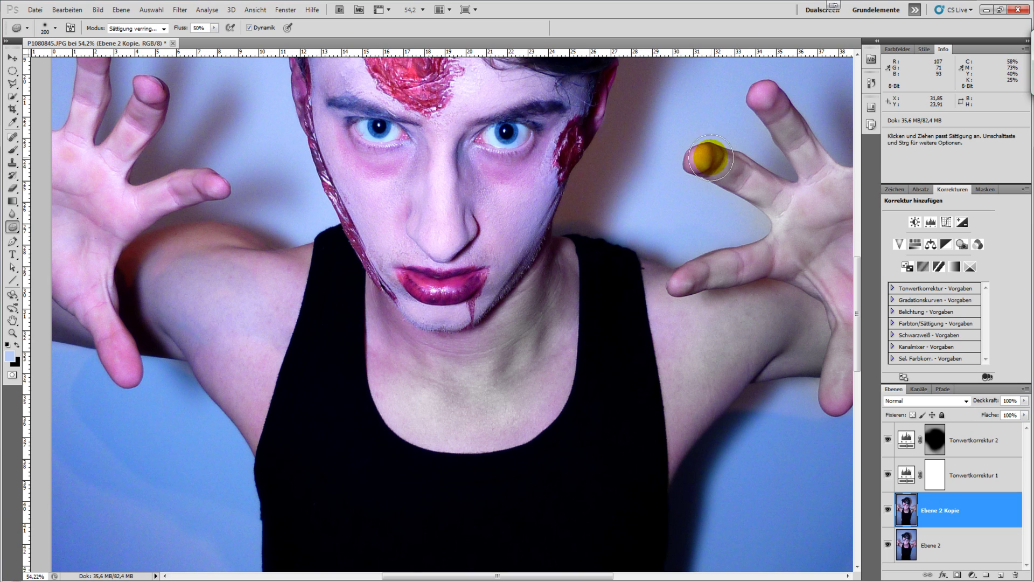
- Desaturate the other arm, palm and fingers, shrinking the sponge to 175 px
left_click_drag(327, 245, 586, 245)
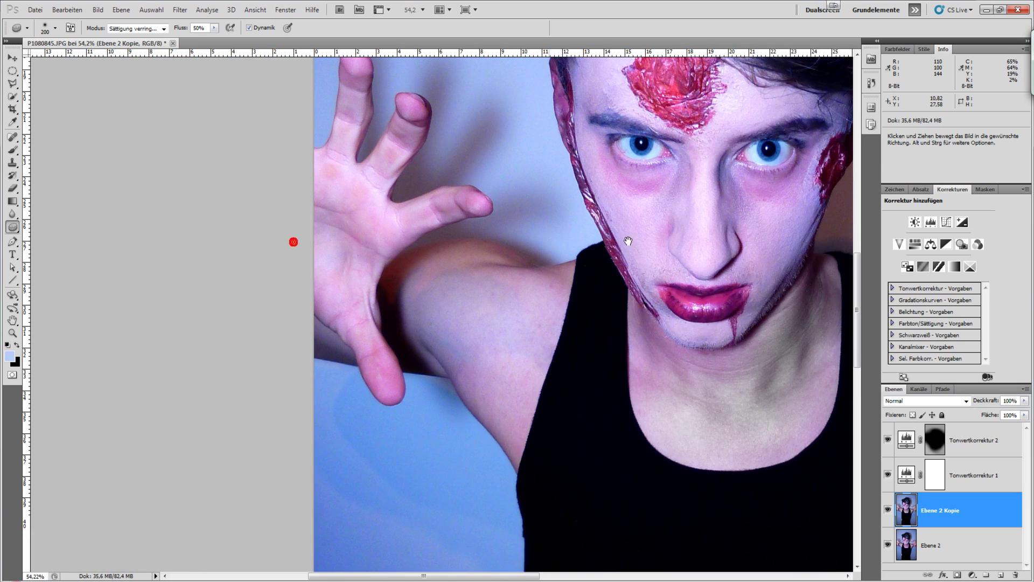
left_click_drag(293, 240, 378, 240)
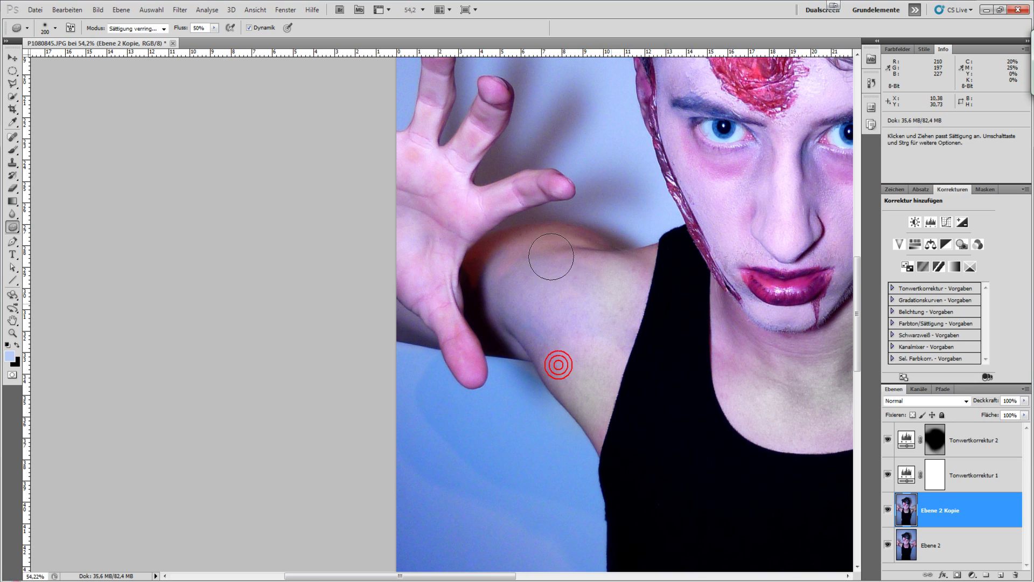
mouse_move(551, 256)
left_mouse_down()
mouse_move(448, 227)
mouse_move(470, 359)
left_mouse_up()
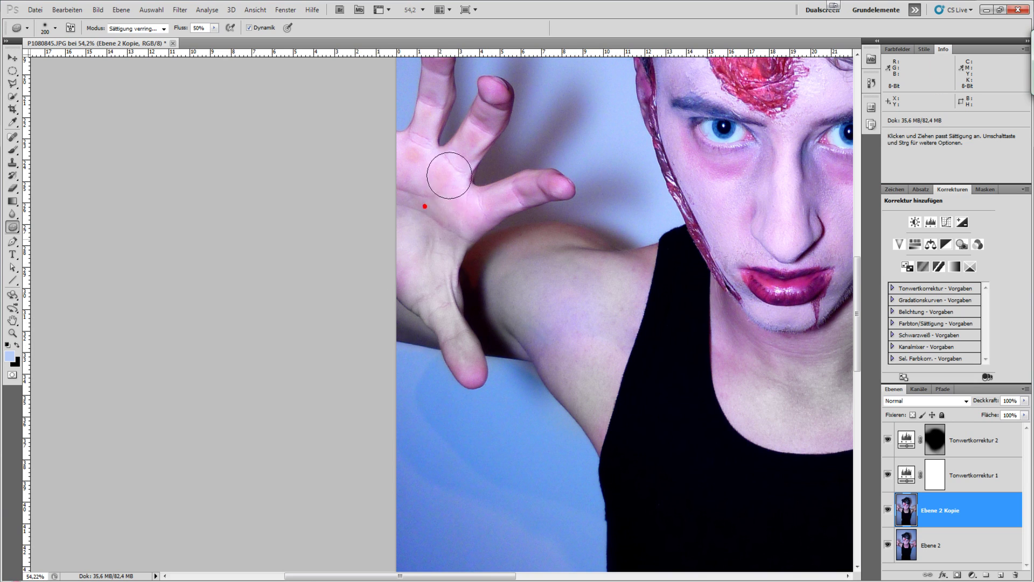
left_click_drag(449, 175, 562, 248)
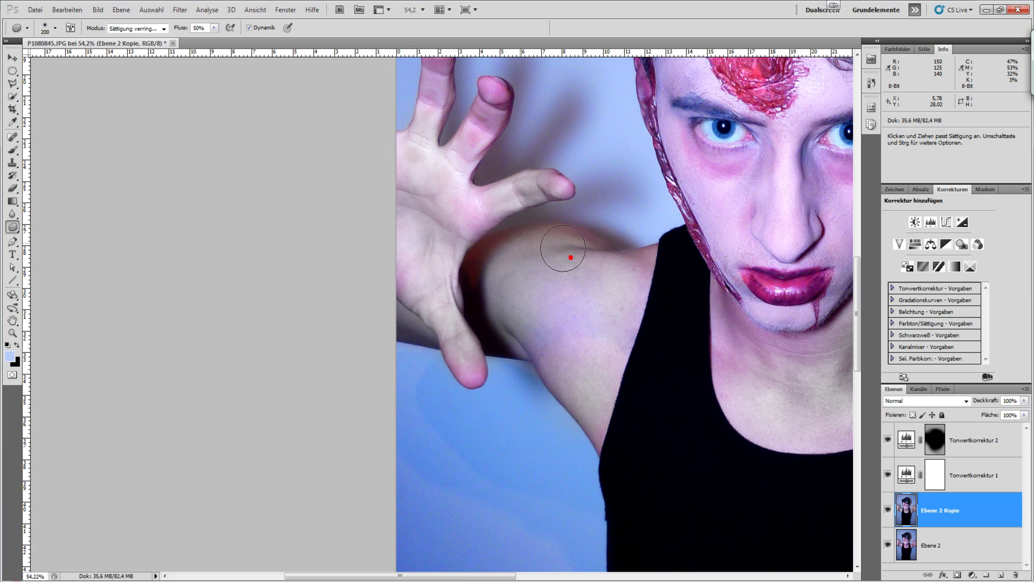
scroll(440, 205, "up", 5)
left_click_drag(427, 293, 447, 280)
key("bracketleft")
left_click(436, 292)
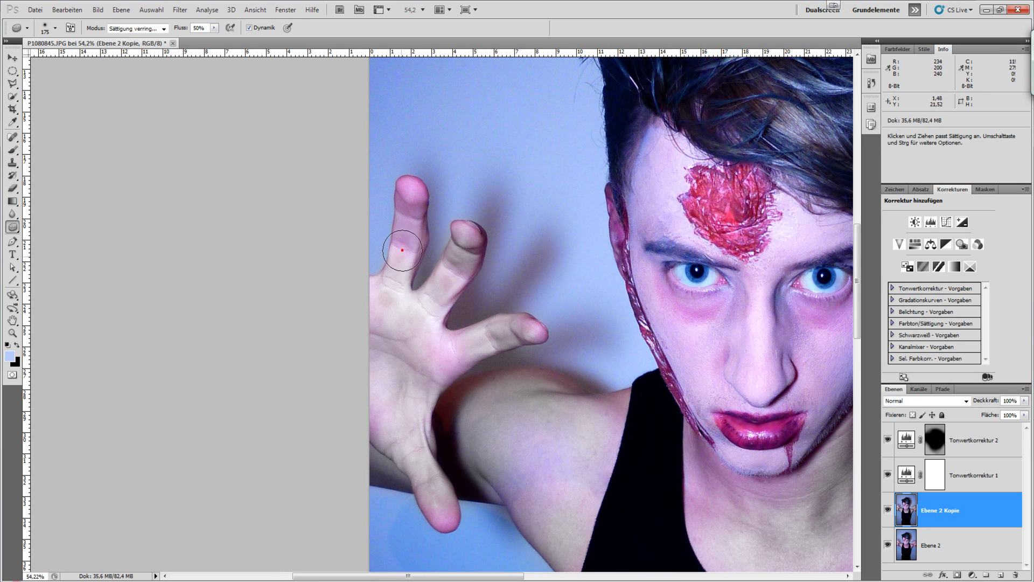
mouse_move(406, 223)
left_mouse_down()
mouse_move(406, 264)
mouse_move(463, 255)
left_mouse_up()
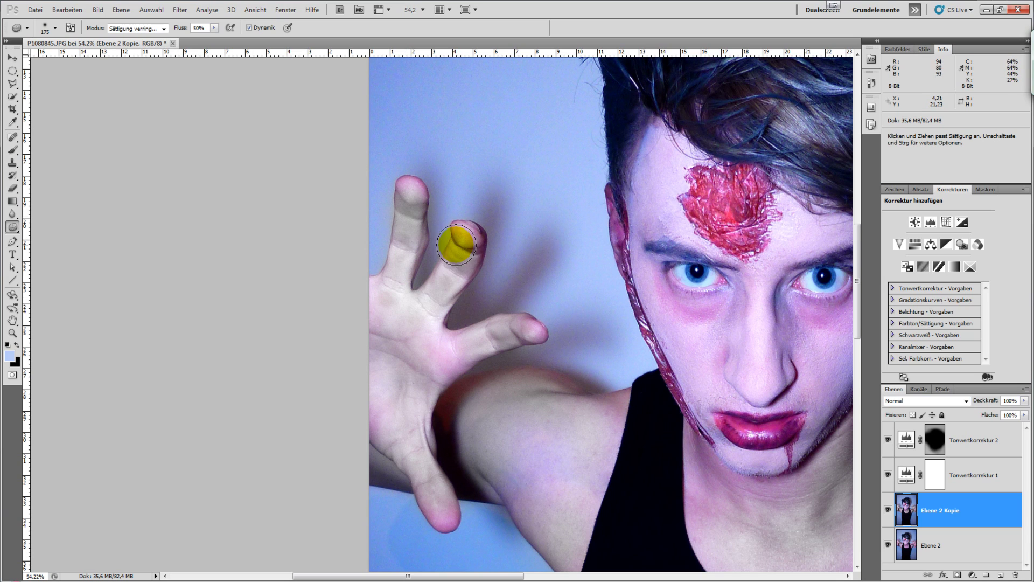
left_click_drag(551, 507, 444, 517)
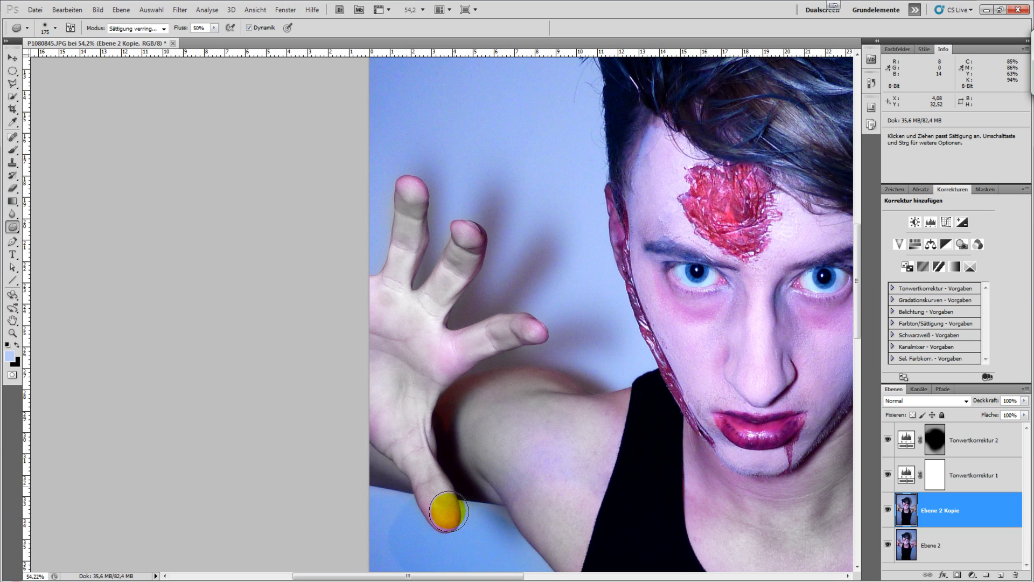
left_click(512, 350)
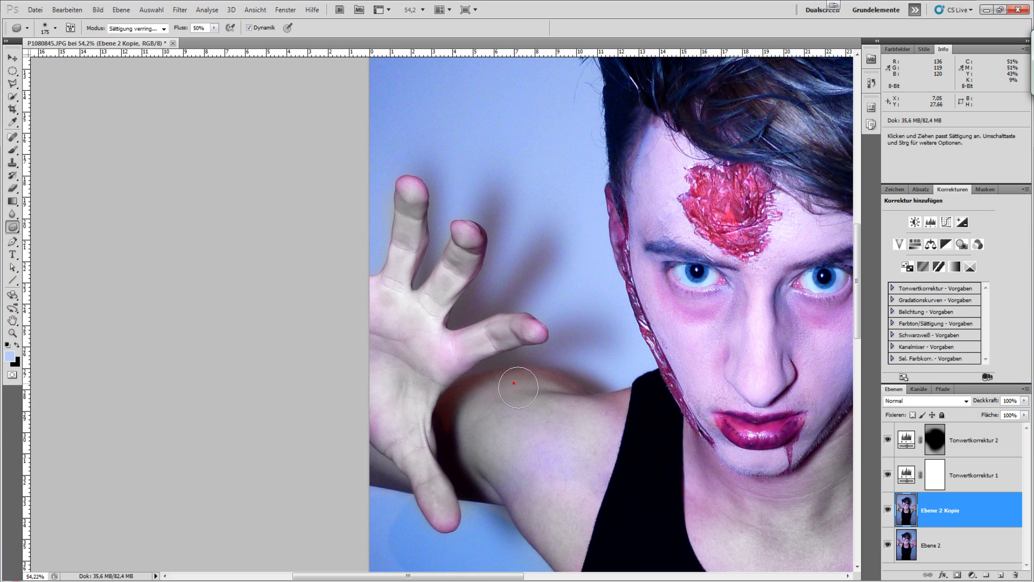
- Sponge the neck toward the right shoulder and the right hand, then fit the photo
mouse_move(706, 466)
left_mouse_down()
mouse_move(719, 502)
mouse_move(701, 462)
mouse_move(763, 490)
left_mouse_up()
left_click_drag(350, 297, 103, 152)
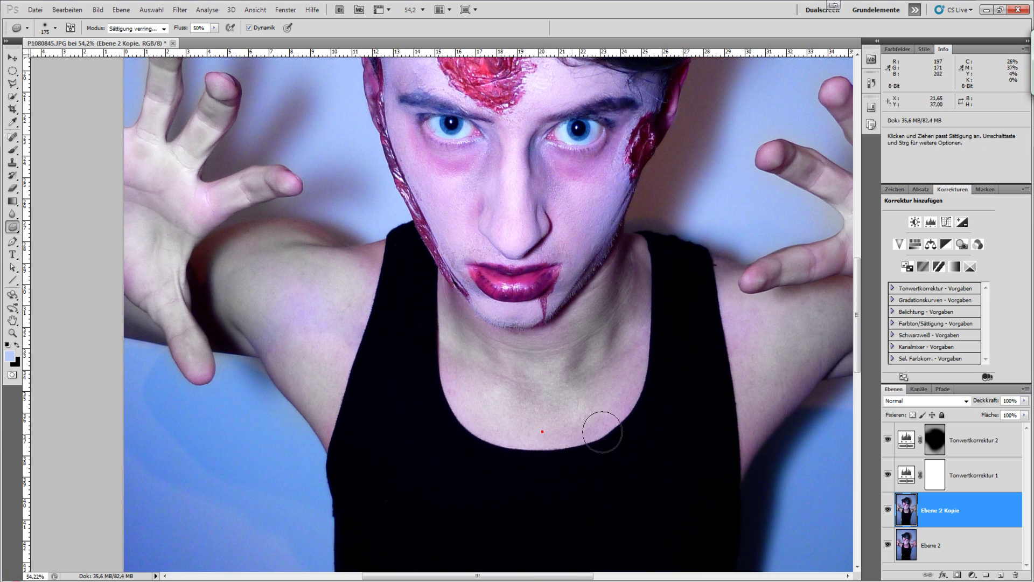
left_click_drag(619, 300, 601, 356)
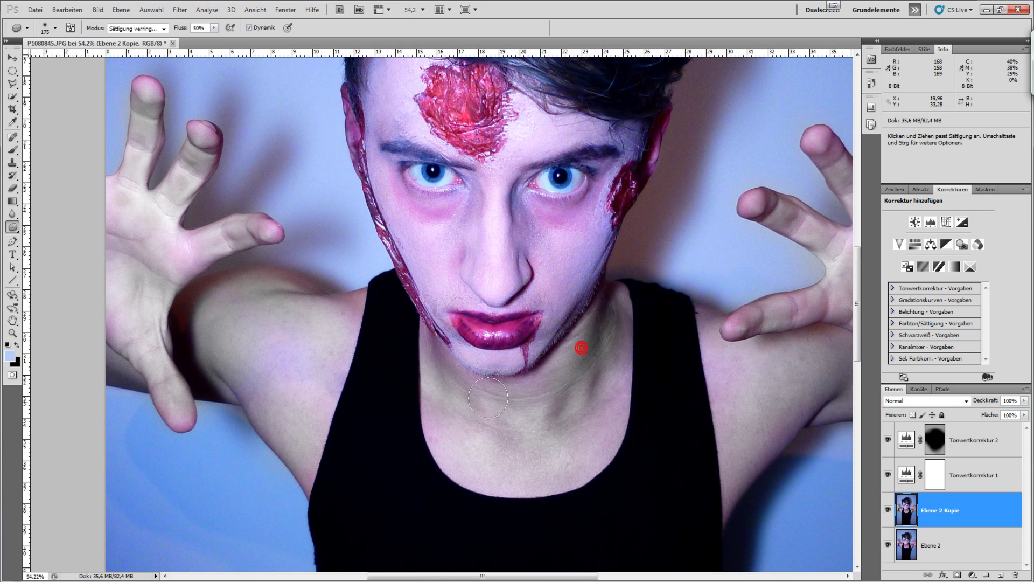
left_click_drag(541, 370, 725, 369)
mouse_move(794, 330)
left_mouse_down()
mouse_move(819, 134)
mouse_move(827, 144)
left_mouse_up()
left_click_drag(702, 196, 703, 196)
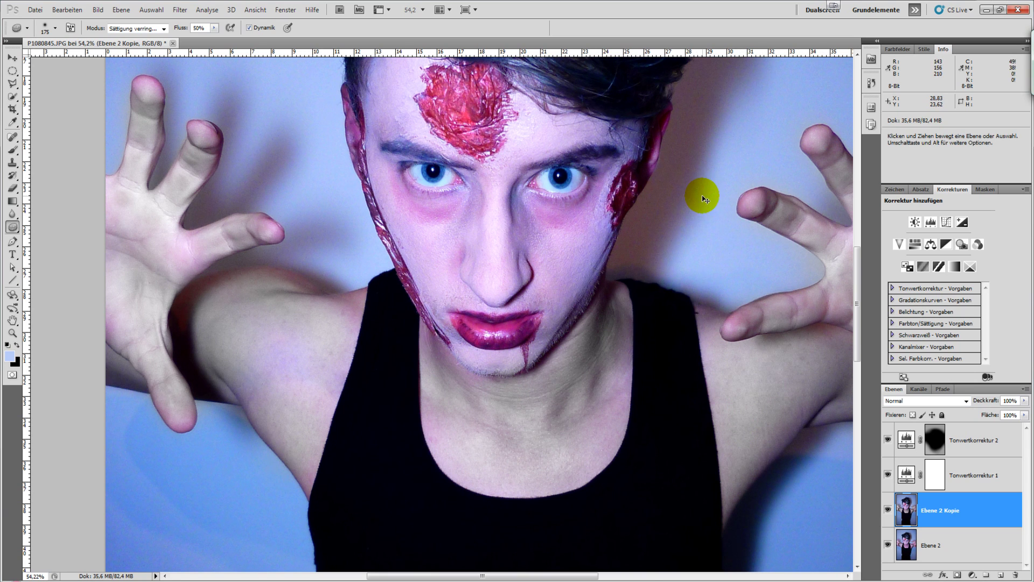
key("ctrl+0")
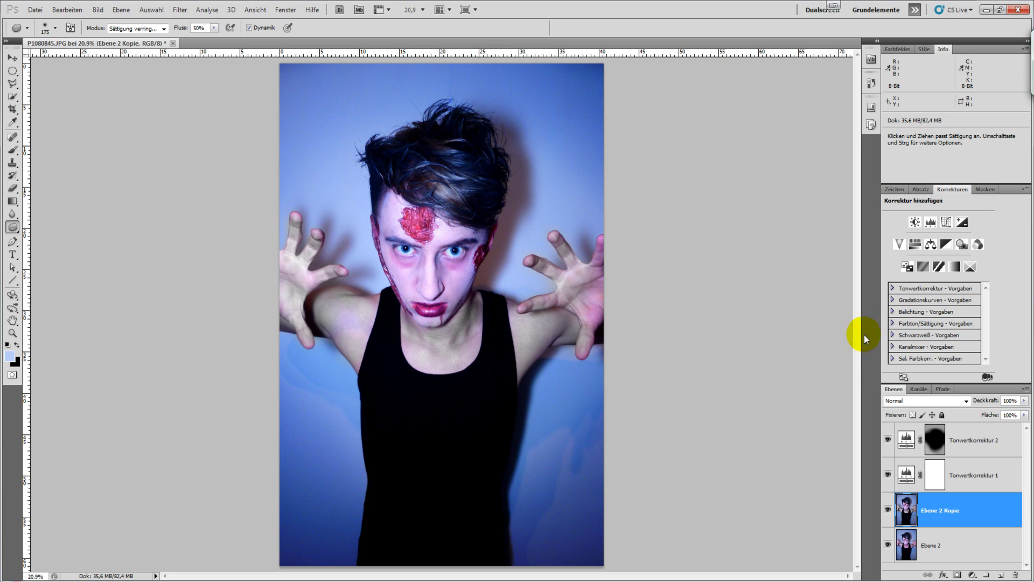
left_click(888, 512)
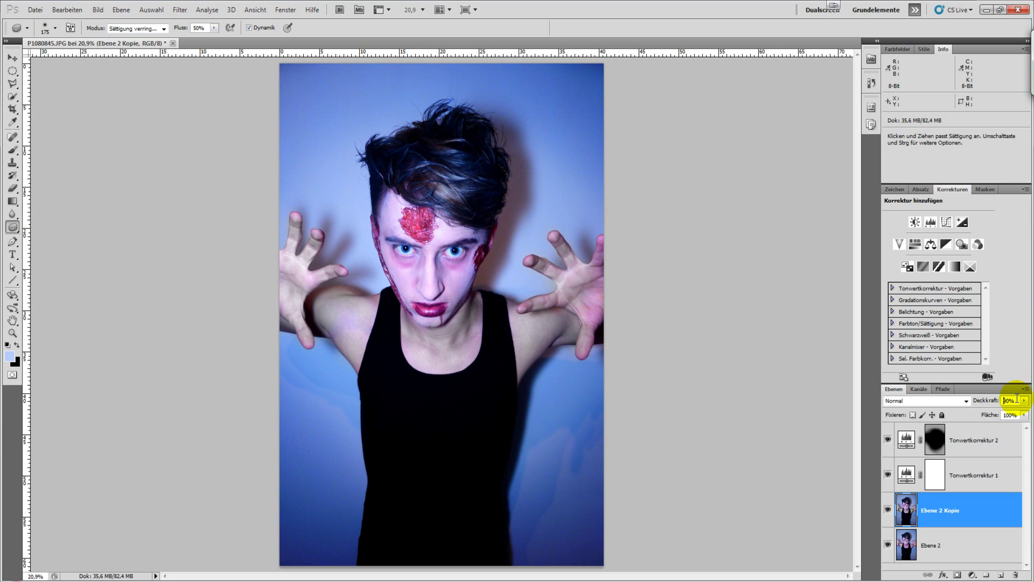
type("100")
left_click(888, 511)
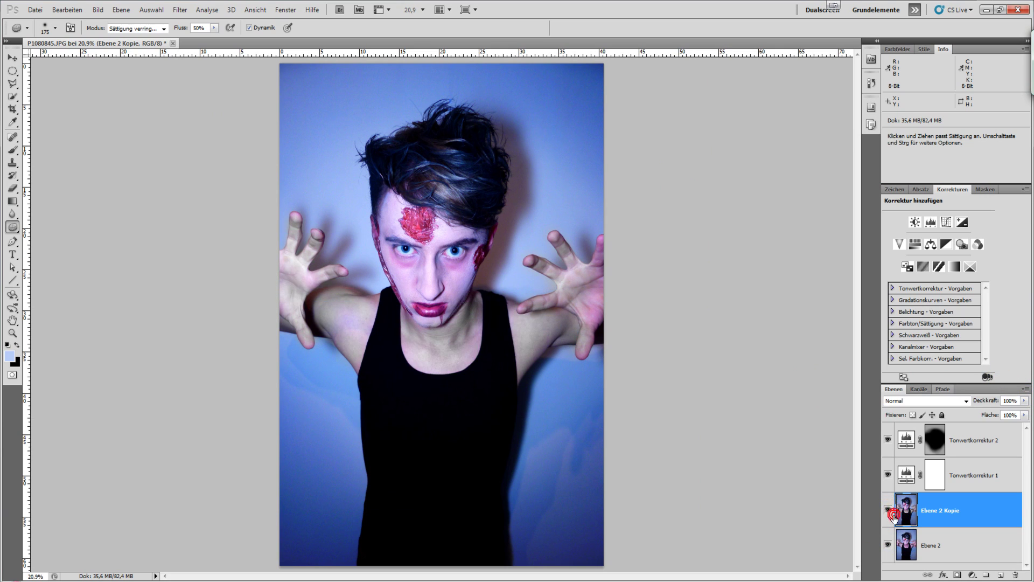
left_click(889, 511)
left_click(888, 516)
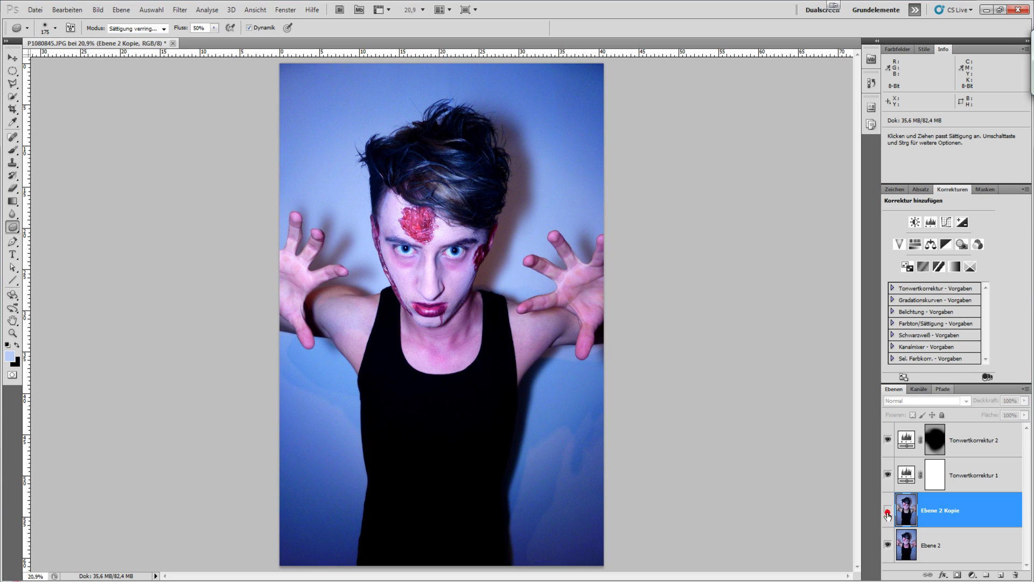
left_click(888, 516)
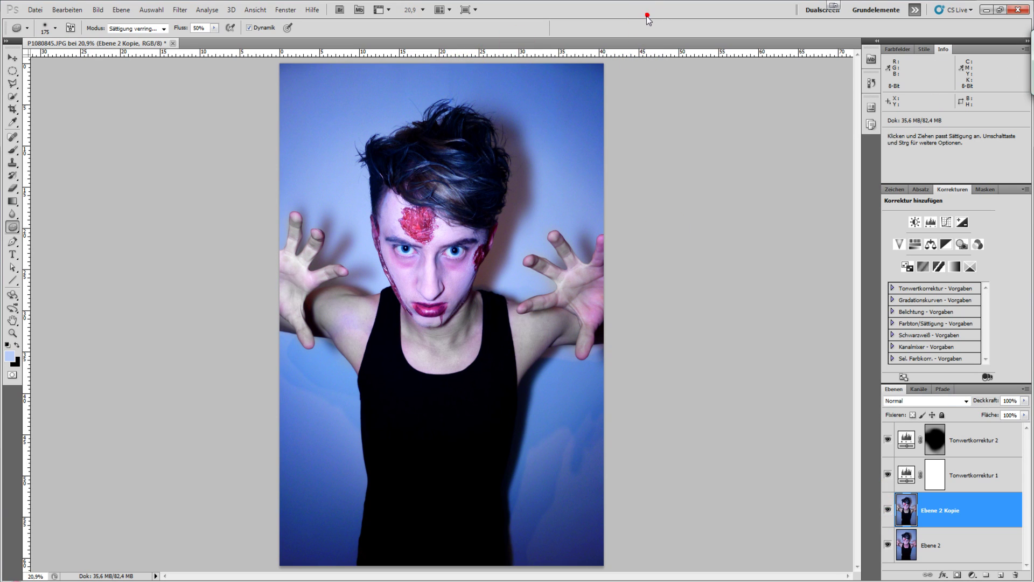
left_click(931, 513)
- Create empty layer Ebene 3 and set the painting colour to white (ffffff)
left_click(999, 575)
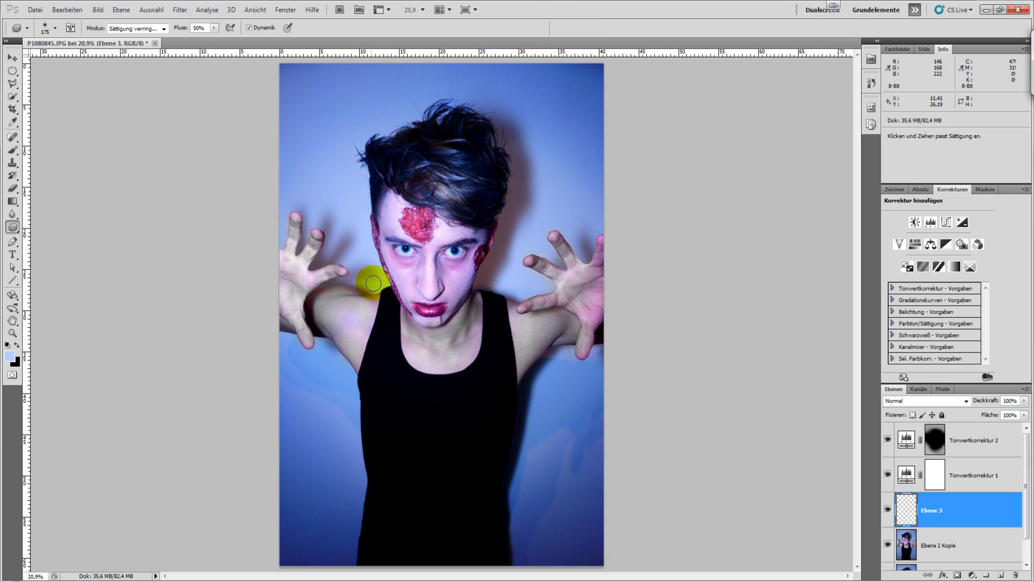
left_click(10, 355)
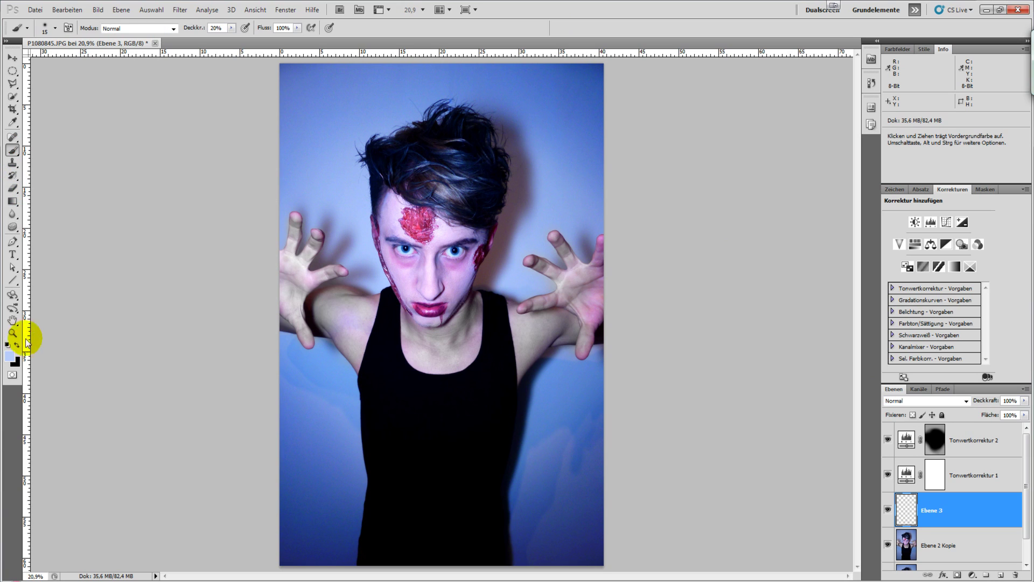
left_click_drag(130, 362, 56, 310)
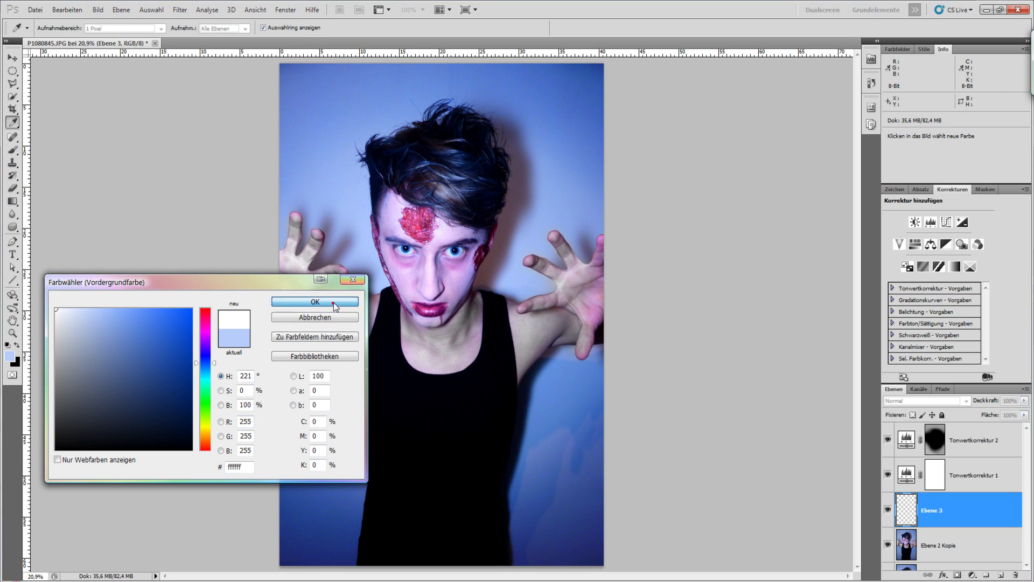
left_click(333, 302)
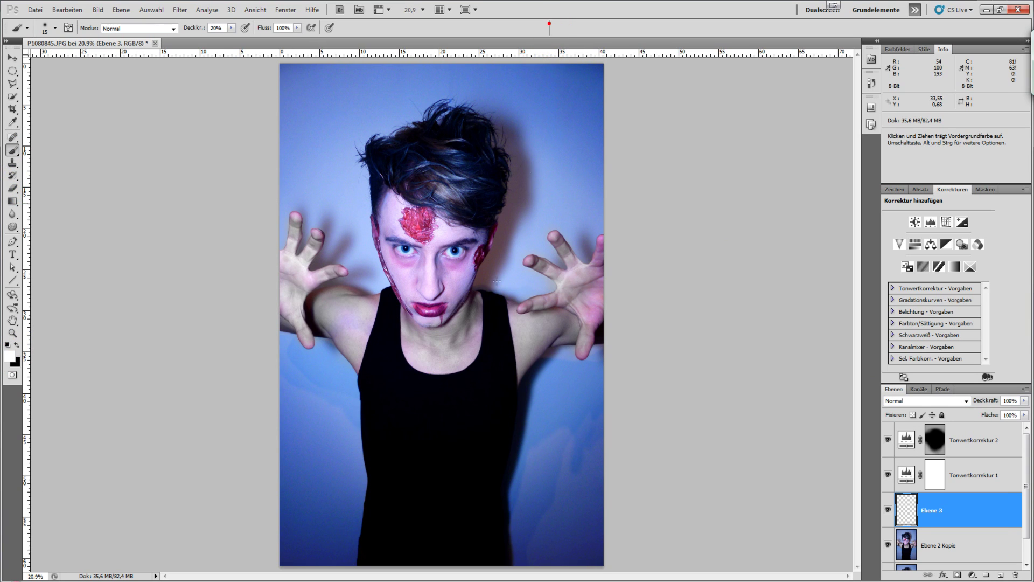
right_click(497, 351)
- Set the brush to 125 px, enlarge it, and test a white stroke on the neck, then undo it
type("125")
key("Return")
left_click(444, 360)
key("bracketright")
key("bracketright")
key("bracketright")
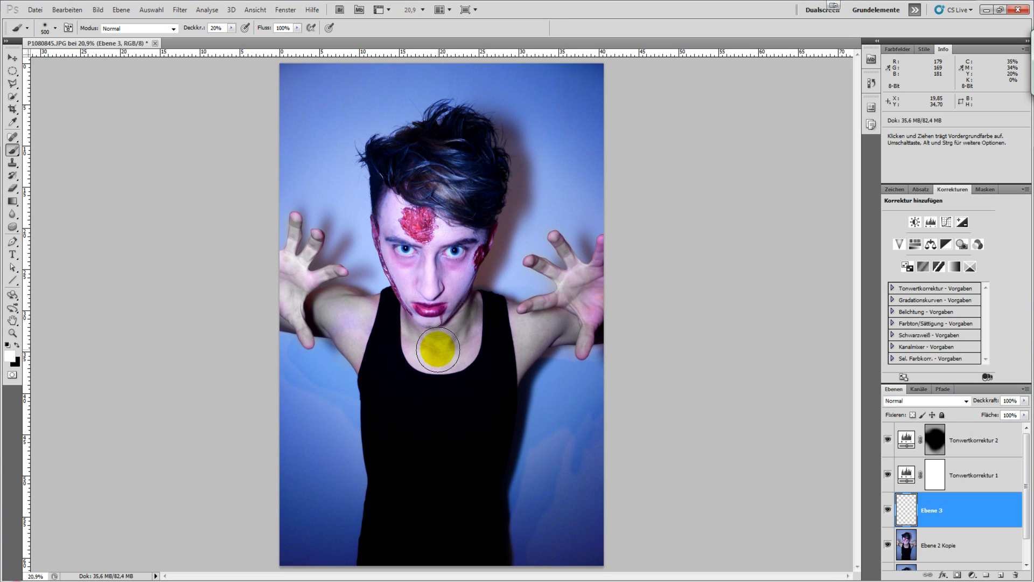
mouse_move(436, 357)
left_mouse_down()
mouse_move(411, 351)
mouse_move(366, 392)
left_mouse_up()
left_click_drag(388, 335, 510, 359)
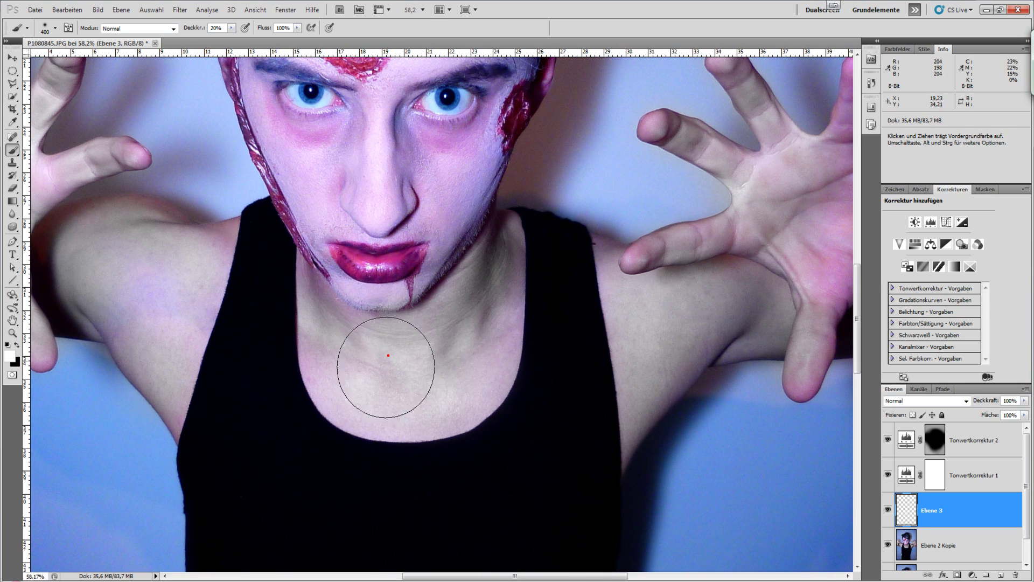
key("ctrl+z")
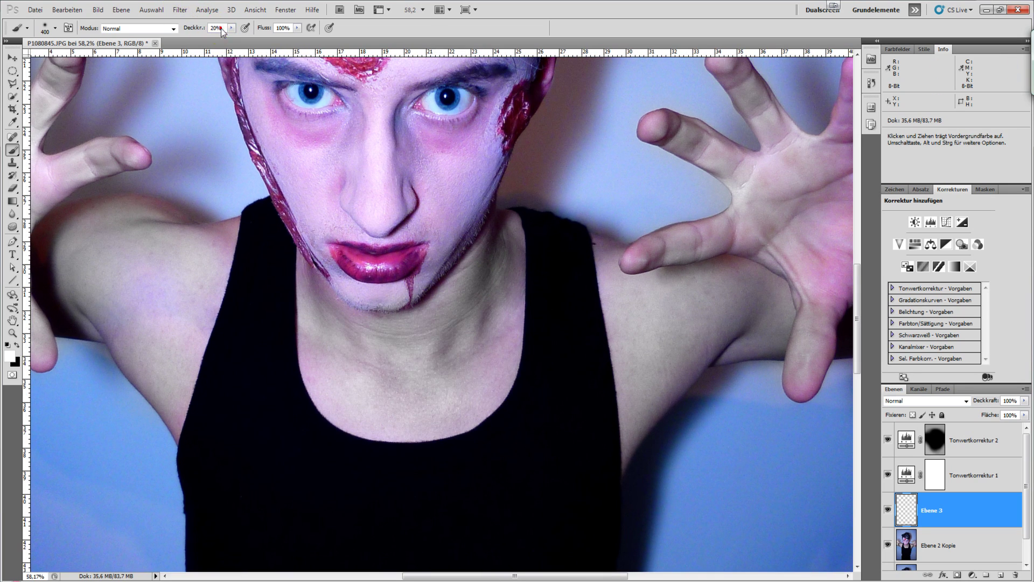
- Lower the brush opacity to 5% and paint faint pale strokes over the neck
left_click(275, 72)
type("05")
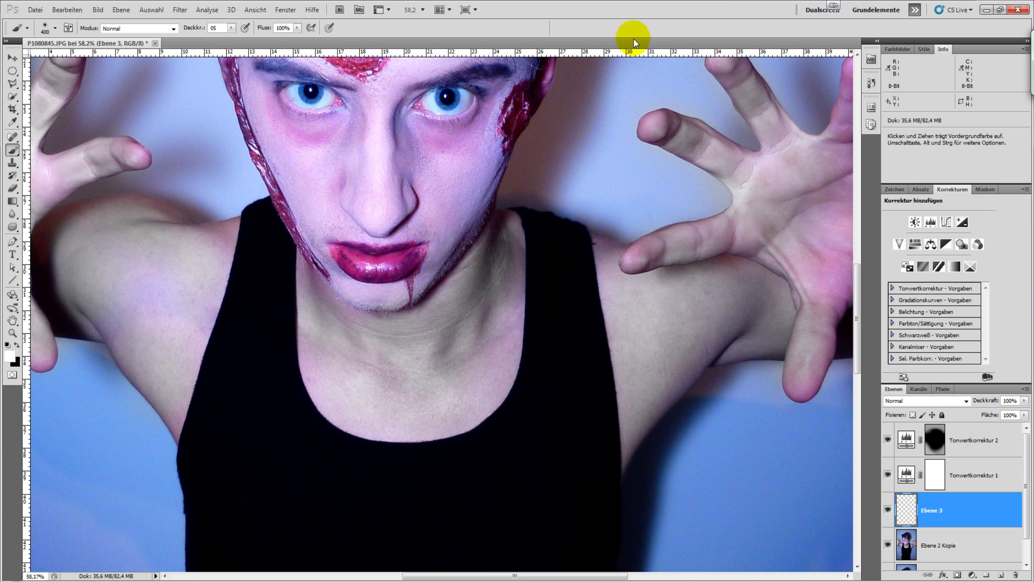
left_click_drag(634, 42, 337, 377)
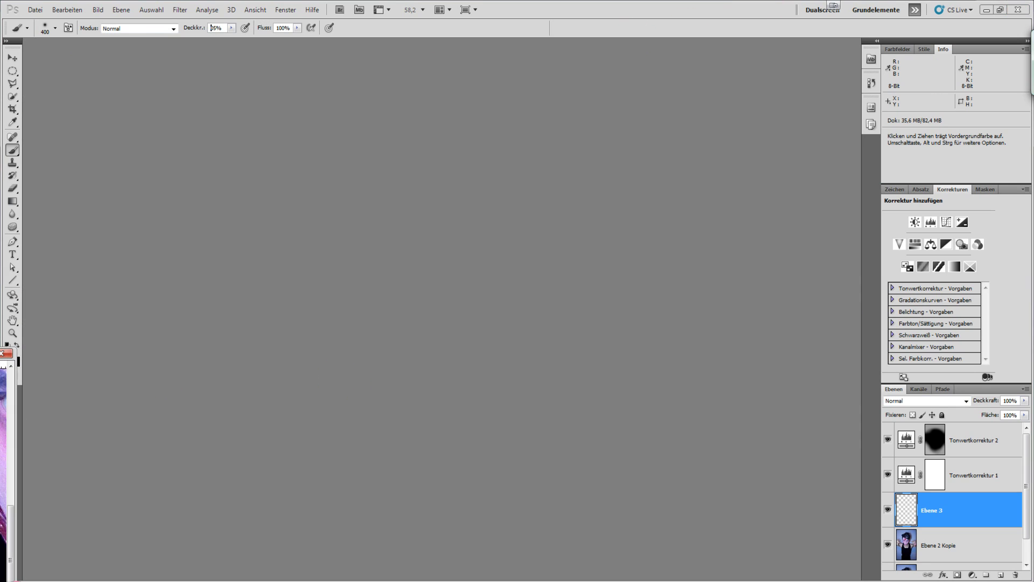
left_click_drag(6, 353, 273, 44)
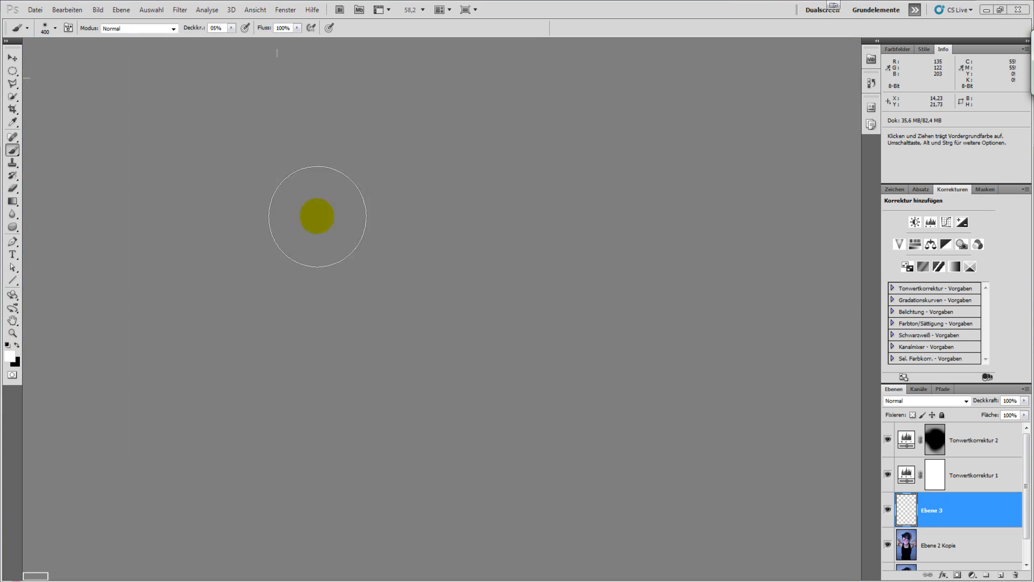
left_click_drag(317, 216, 376, 381)
left_click(444, 361)
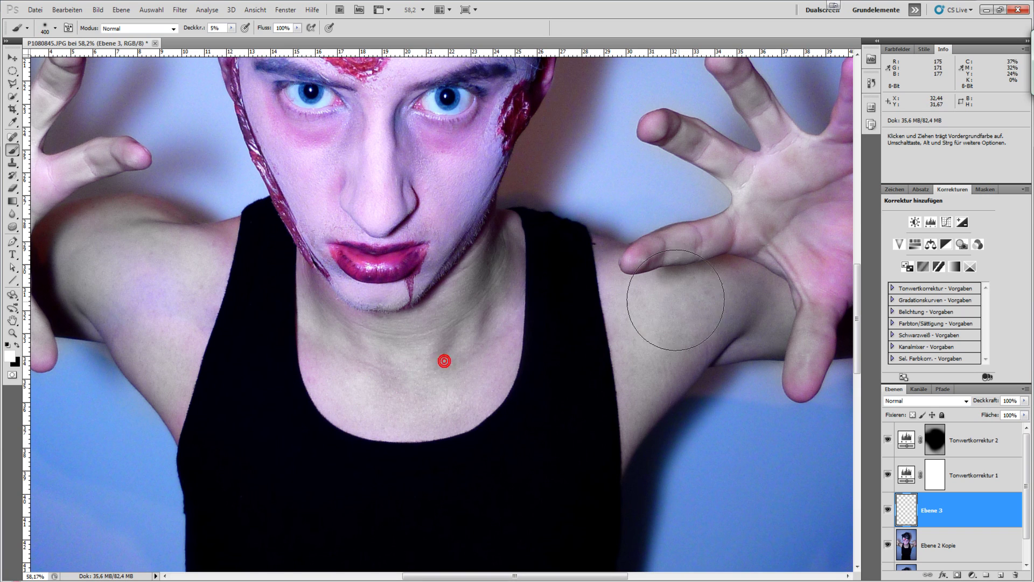
- Paint faint pale strokes across the palm and the other arm, then fit the image on screen
left_click_drag(681, 247, 588, 277)
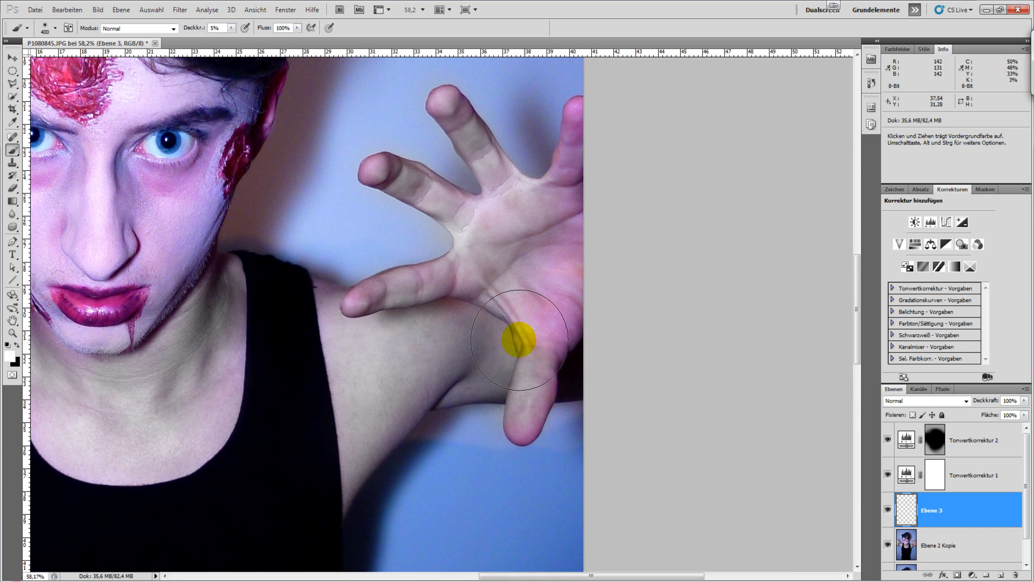
left_click_drag(512, 339, 537, 331)
left_click(478, 235)
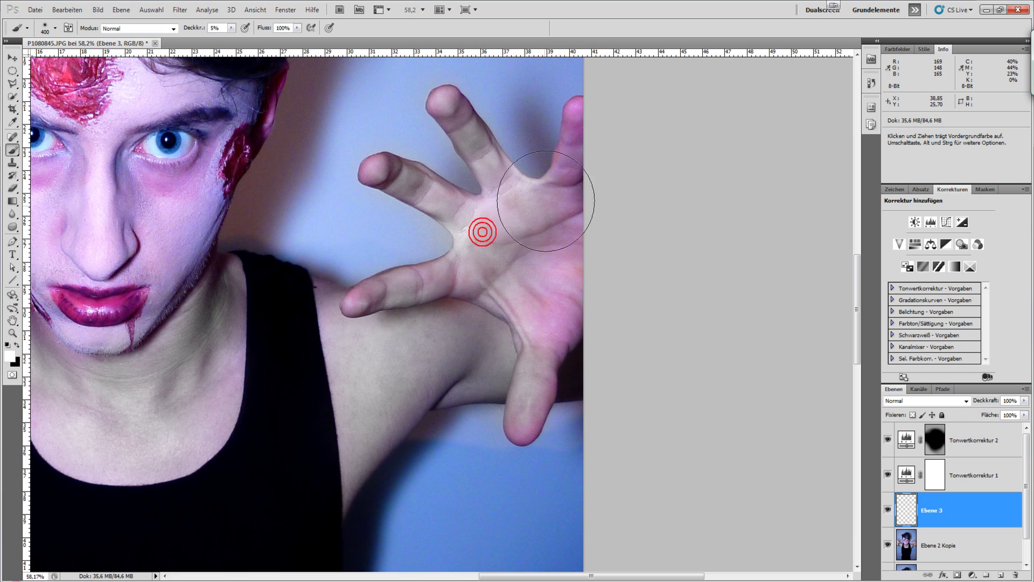
left_click_drag(642, 206, 661, 211)
left_click_drag(202, 279, 639, 215)
left_click_drag(392, 297, 431, 291)
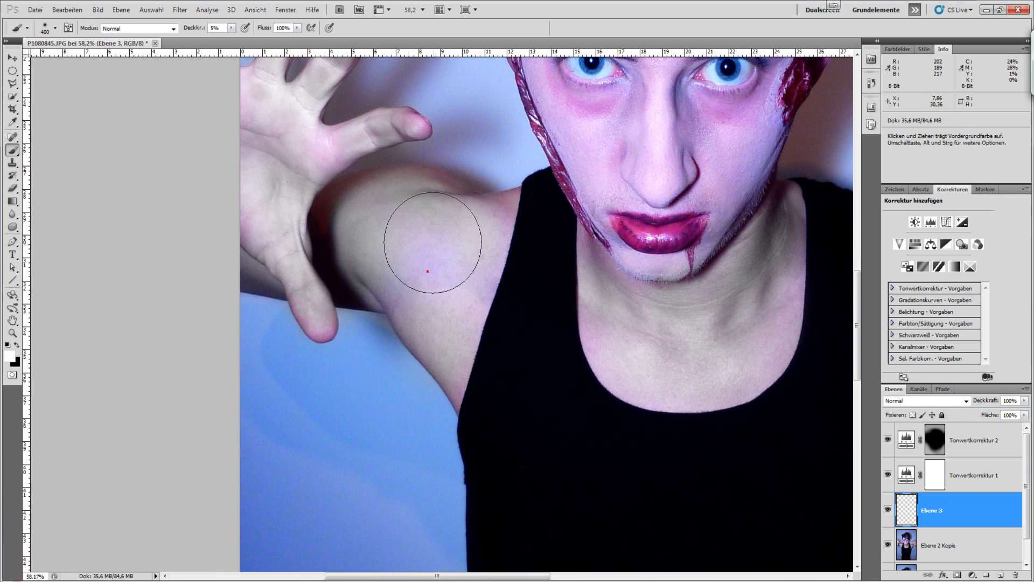
mouse_move(303, 199)
left_mouse_down()
mouse_move(445, 237)
mouse_move(366, 365)
left_mouse_up()
key("ctrl+0")
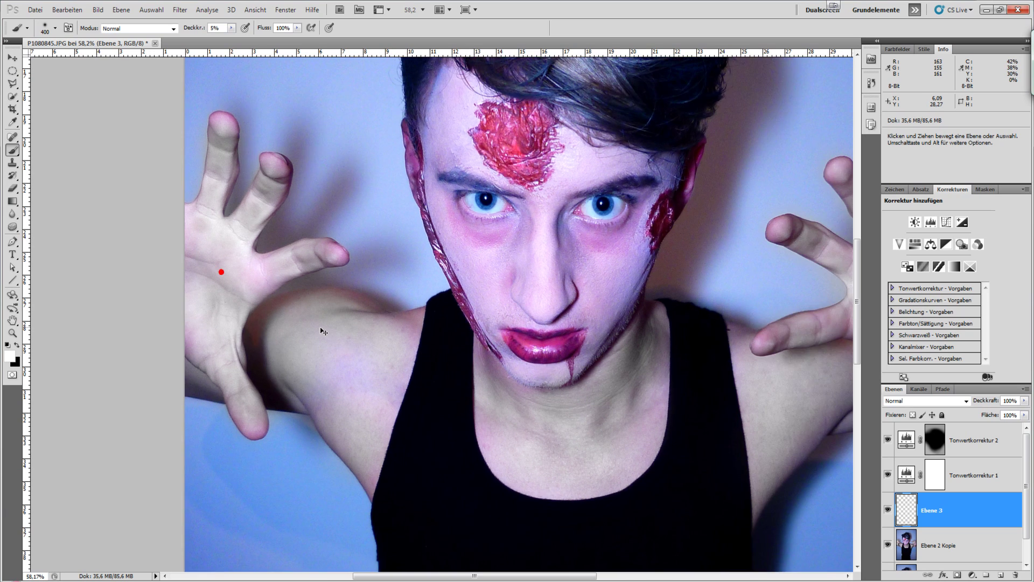
- Compare Ebene 3 hidden and shown, then merge it with Ebene 2 Kopie using Auf eine Ebene reduzieren
left_click(888, 510)
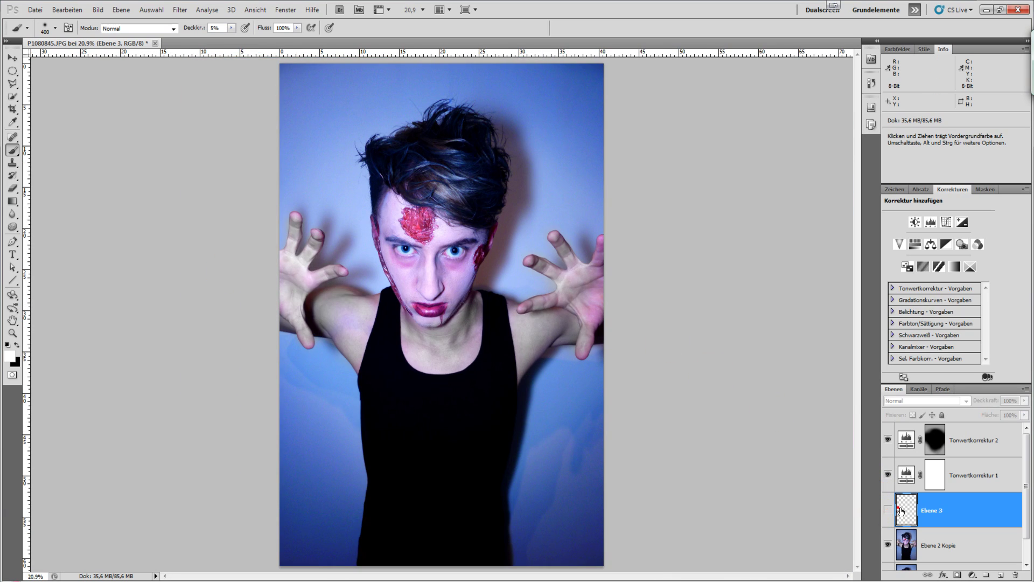
left_click(888, 510)
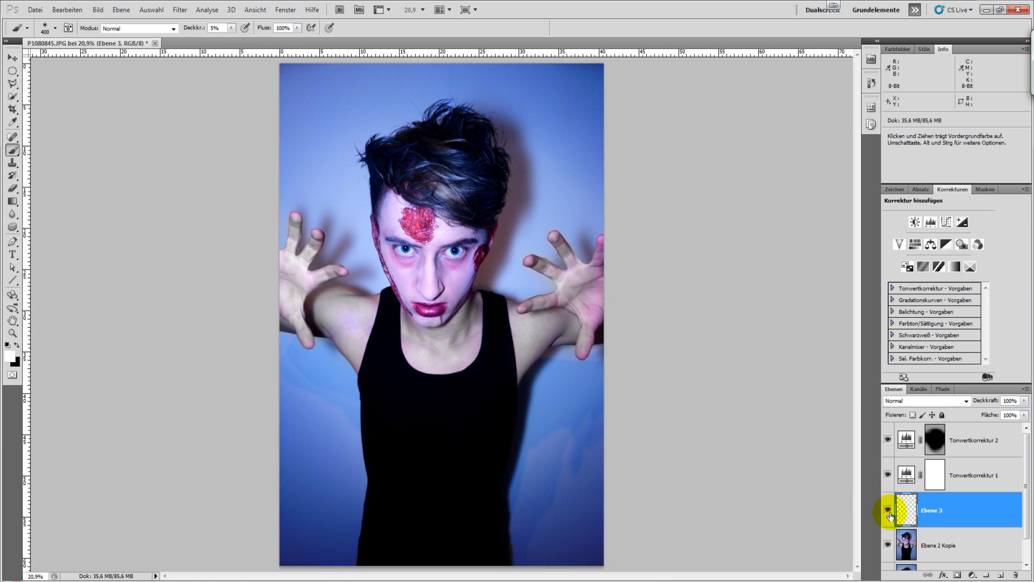
left_click(937, 541, "shift")
right_click(949, 549)
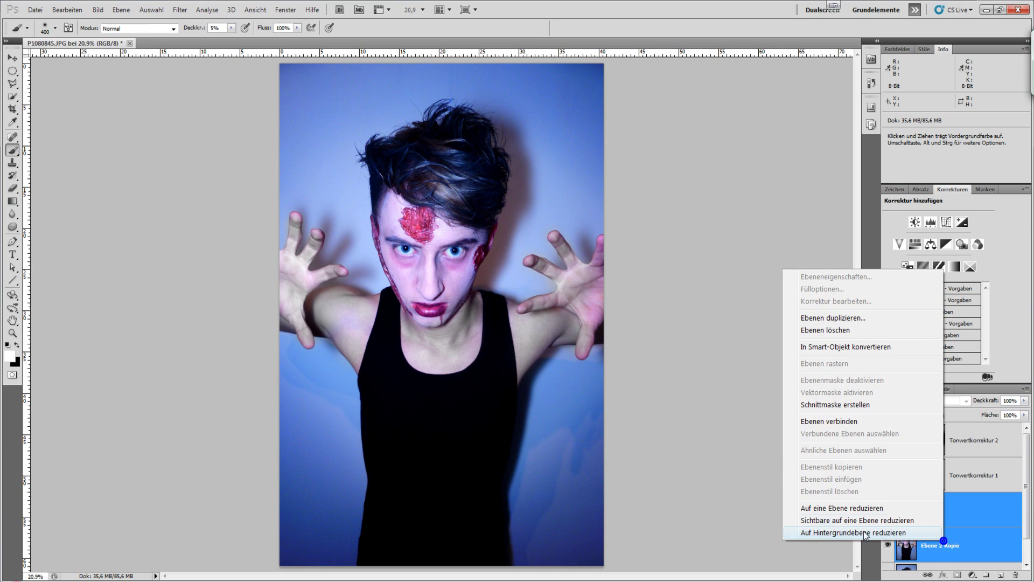
left_click(860, 509)
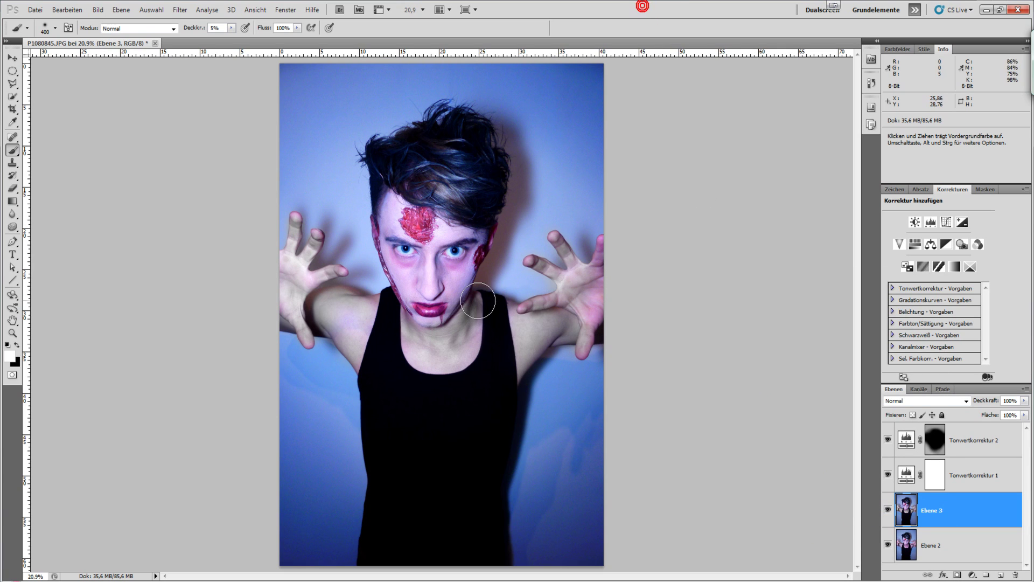
- Zoom in and centre the view on the left eye
scroll(437, 269, "up", 2)
scroll(433, 263, "up", 1)
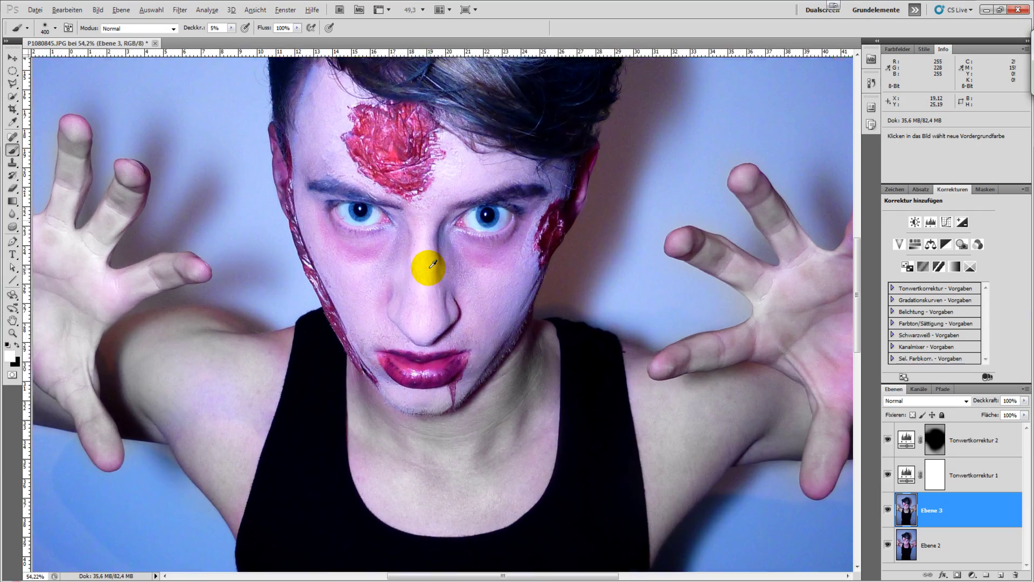
scroll(432, 264, "up", 1)
scroll(431, 260, "up", 2)
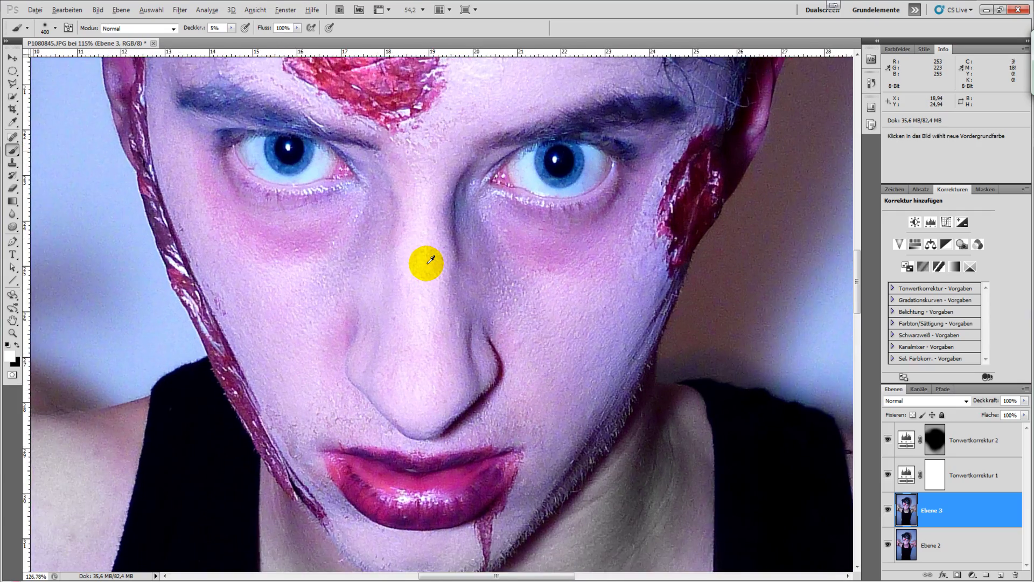
left_click_drag(381, 157, 503, 363)
scroll(473, 358, "up", 1)
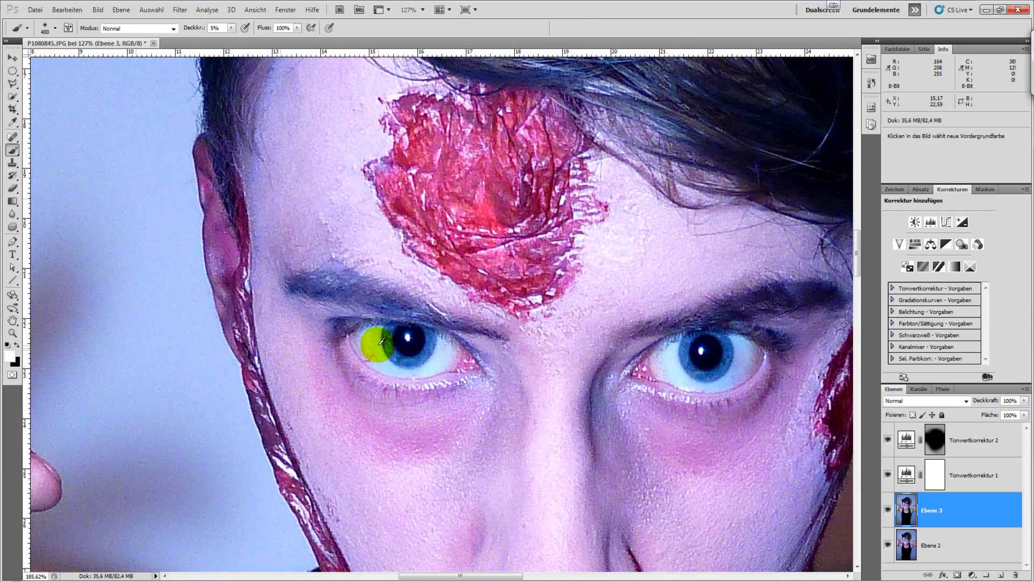
scroll(382, 341, "up", 2)
scroll(382, 341, "up", 1)
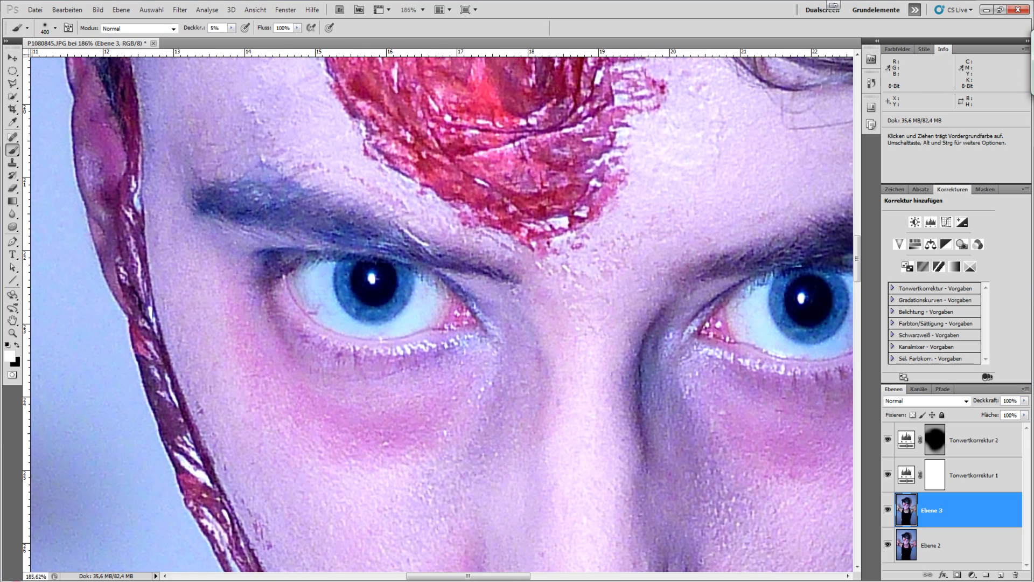
- Circle the left pupil with an elliptical marquee and copy it to a new layer, Ebene 4
left_click(12, 71)
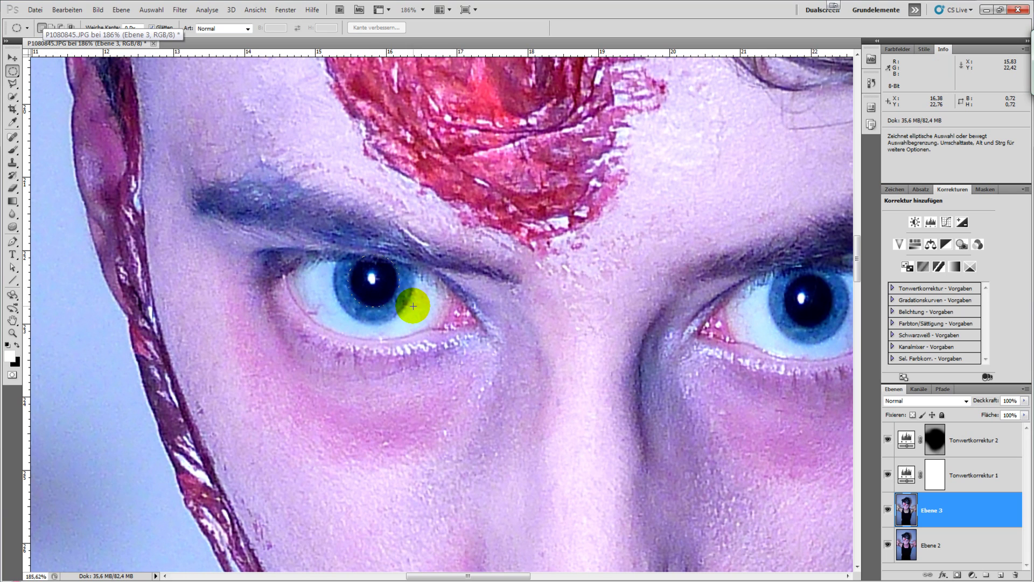
left_click_drag(416, 307, 396, 284)
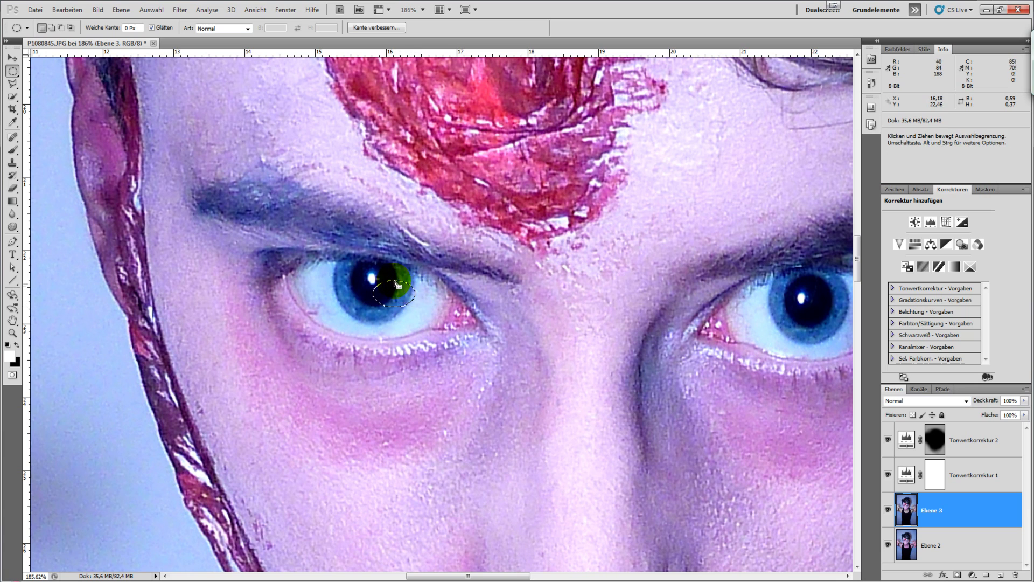
left_click(391, 274)
key("ctrl+y")
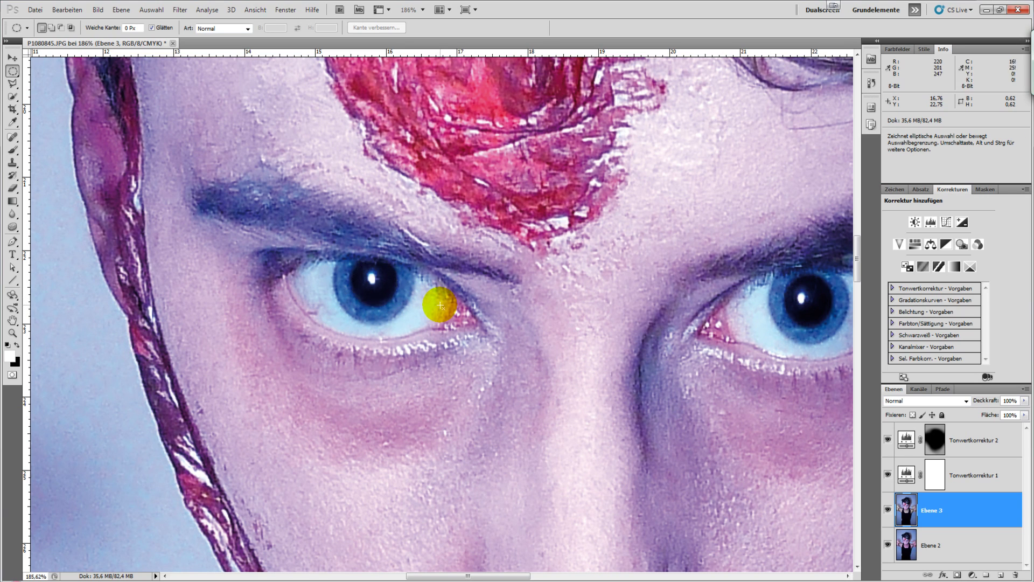
key("ctrl+shift+d")
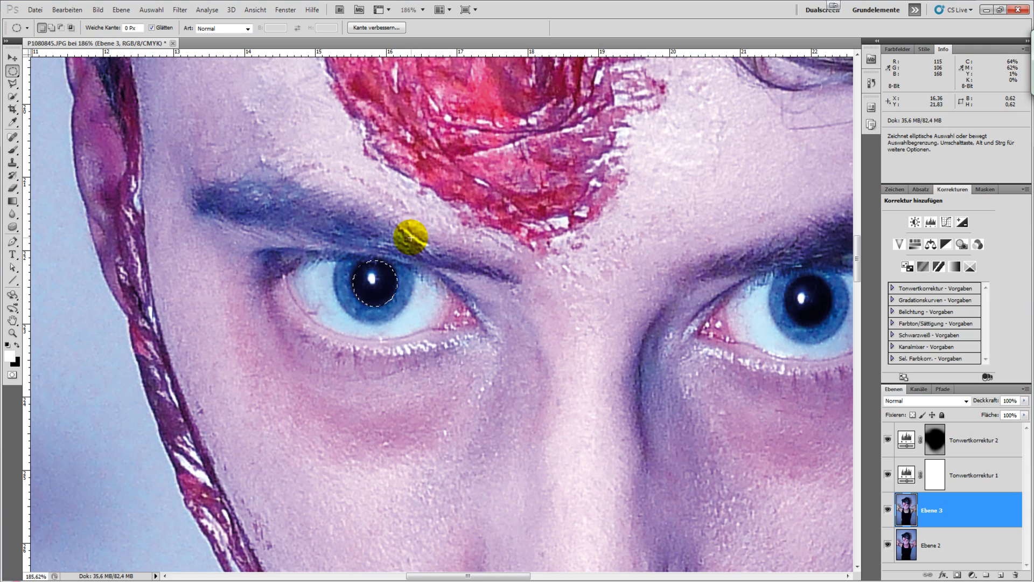
key("ctrl+j")
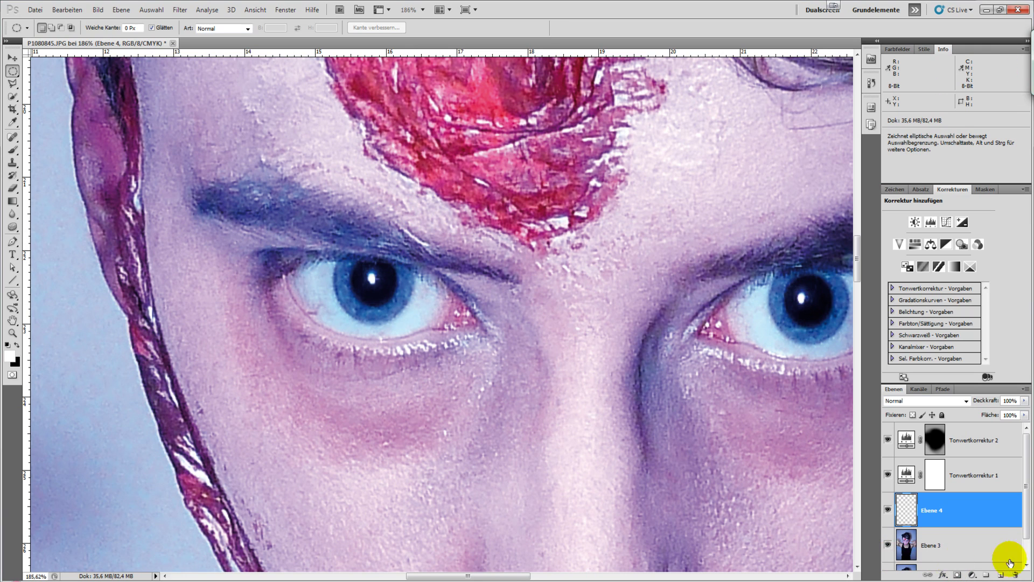
- With Ebene 3 active, circle the other eye's pupil with the elliptical marquee and copy it to Ebene 5
left_click(970, 548)
left_click_drag(734, 172, 331, 189)
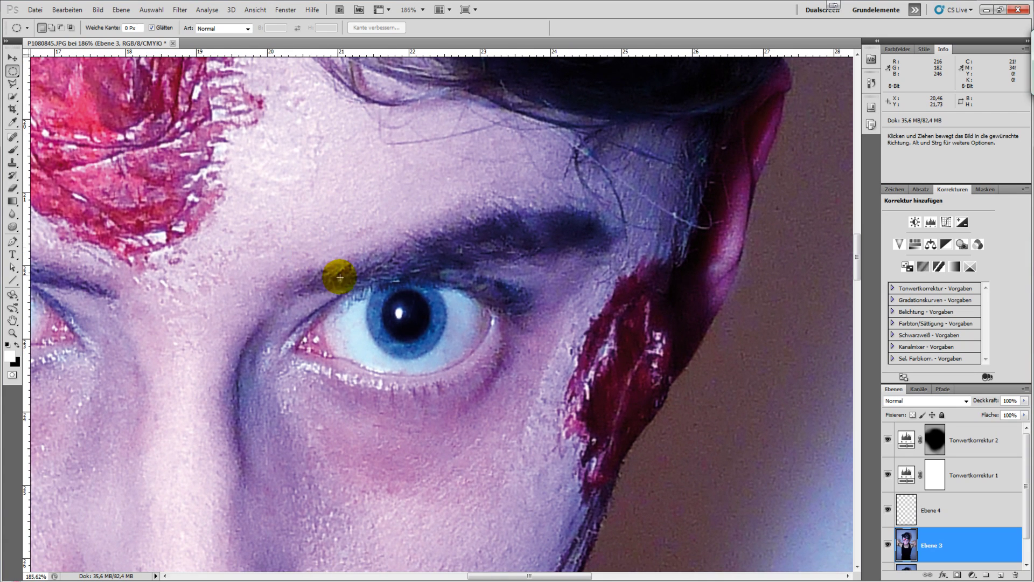
left_click_drag(399, 312, 406, 316)
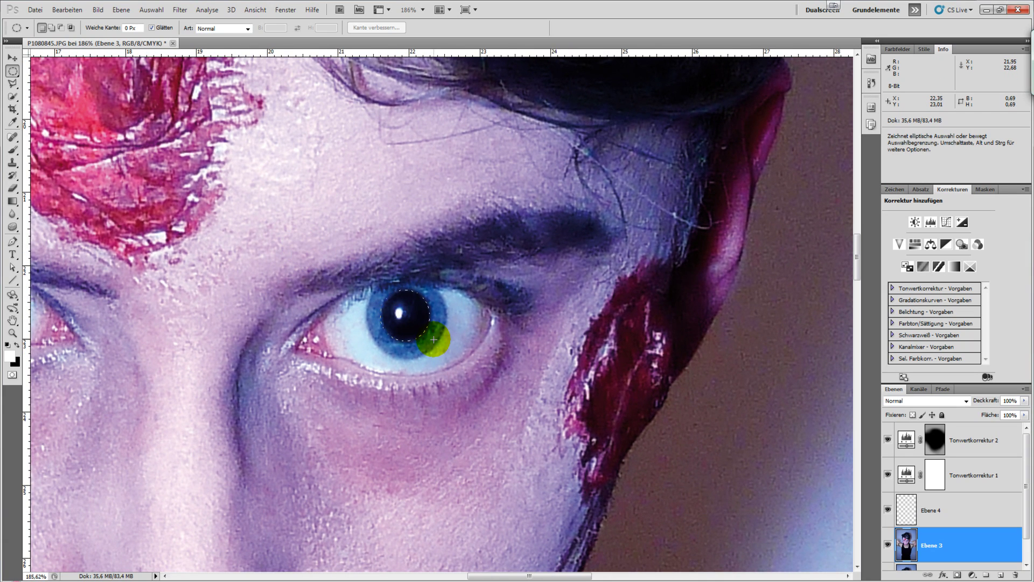
left_click_drag(434, 339, 430, 335)
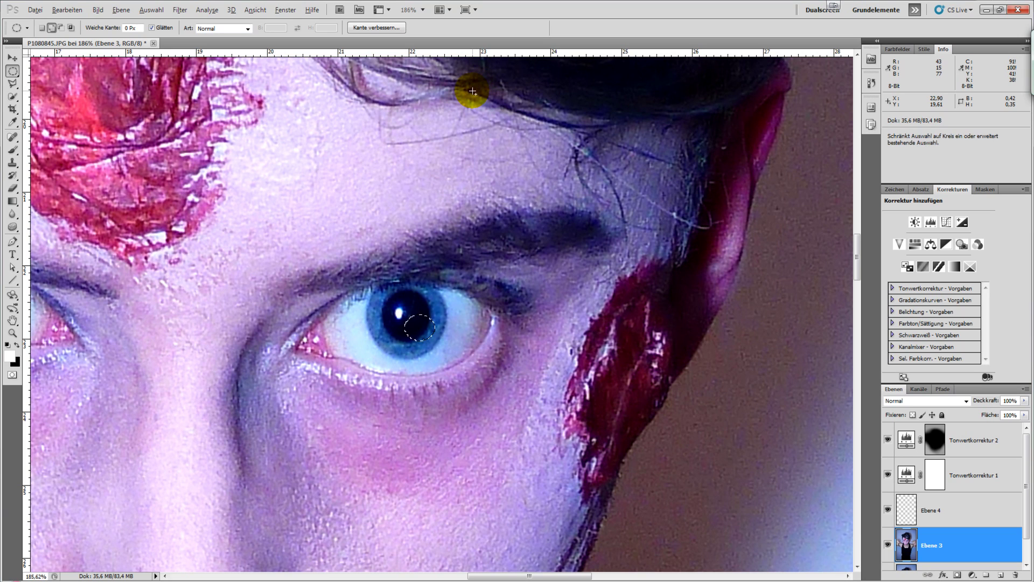
key("alt")
key("y")
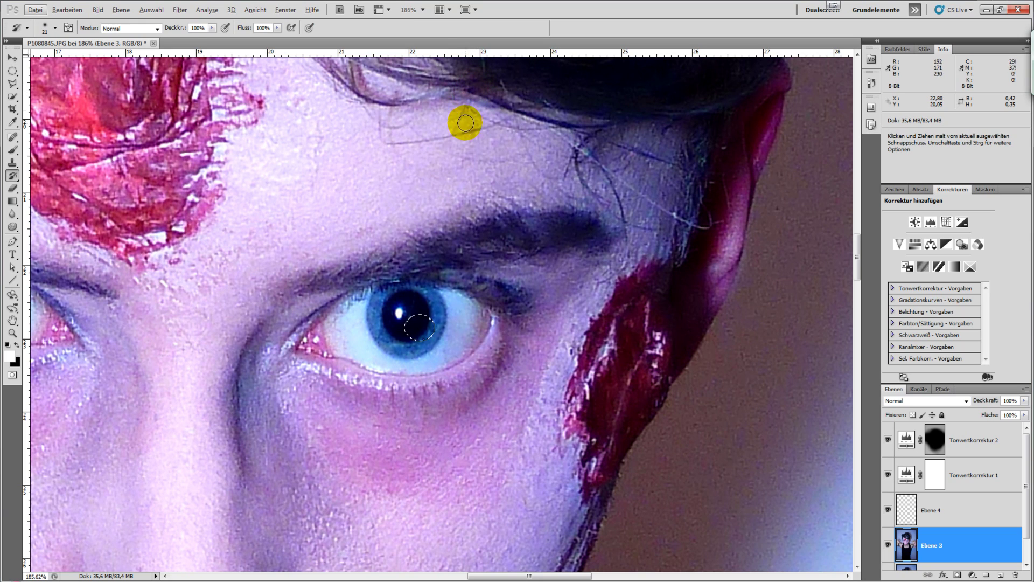
left_click(585, 76)
key("m")
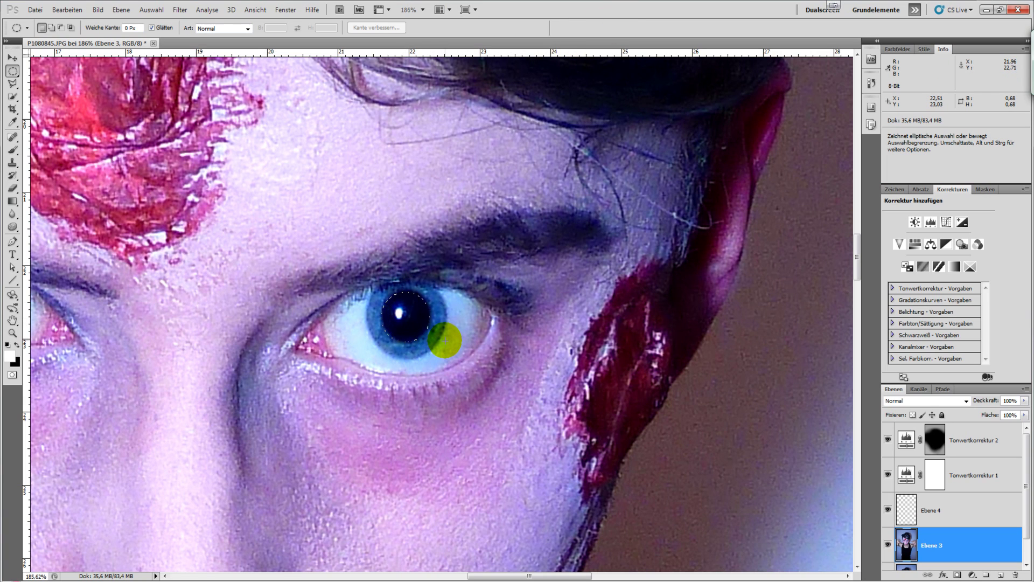
left_click_drag(445, 340, 445, 339)
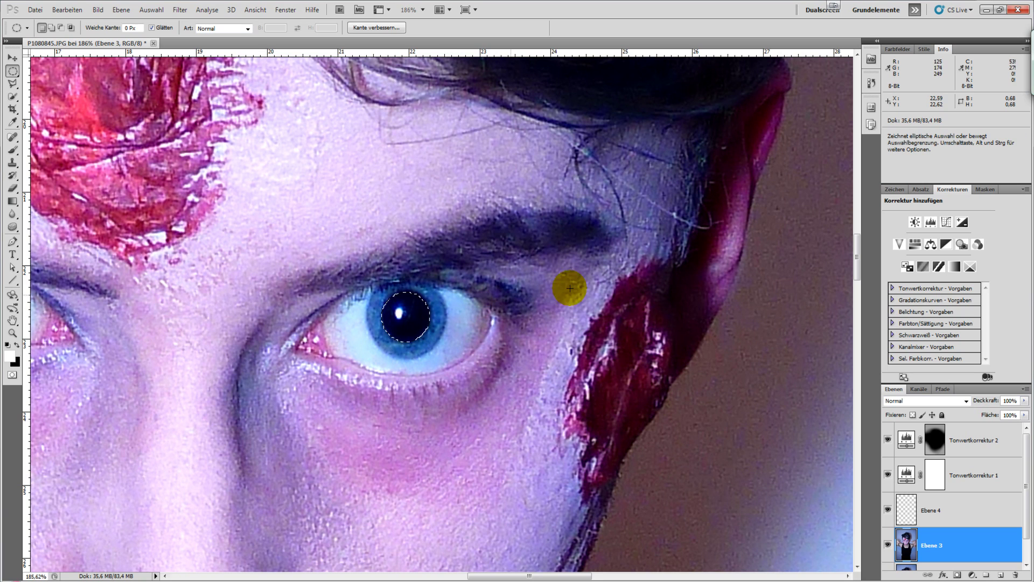
key("ctrl+j")
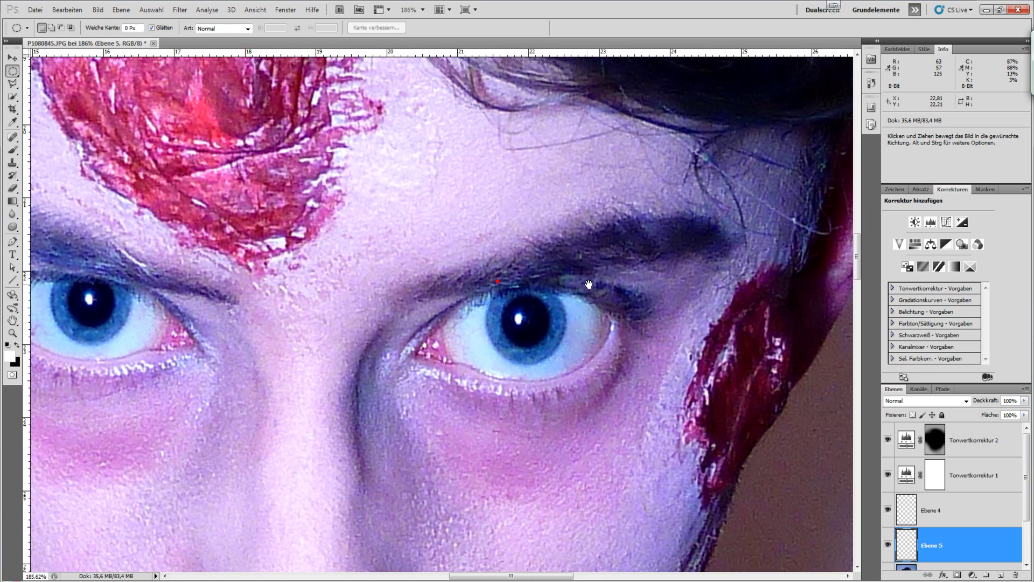
- Scale the right pupil on Ebene 5 up to 118.4% with Free Transform
left_click_drag(466, 278, 586, 281)
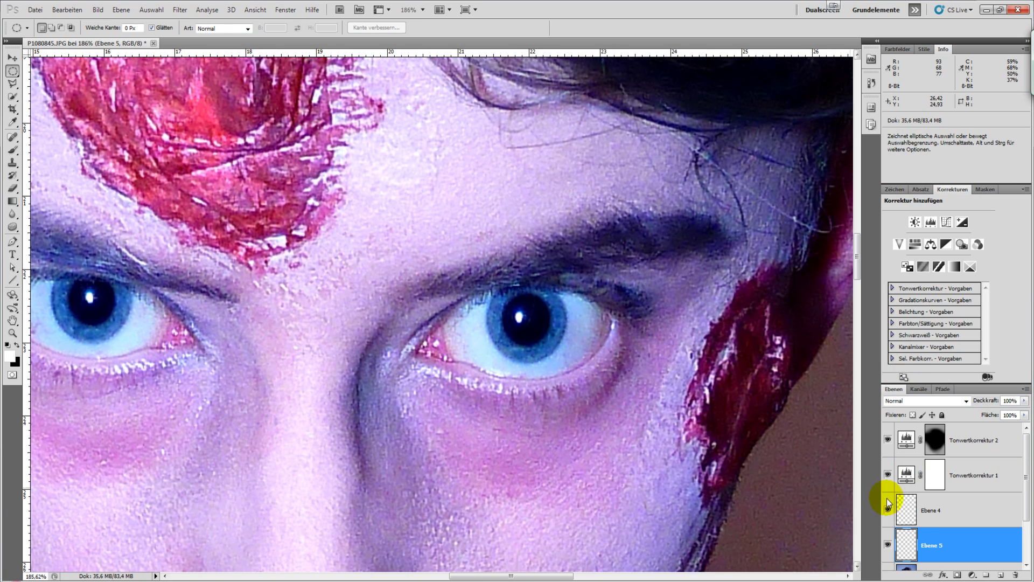
left_click(888, 547)
left_click_drag(467, 308, 608, 312)
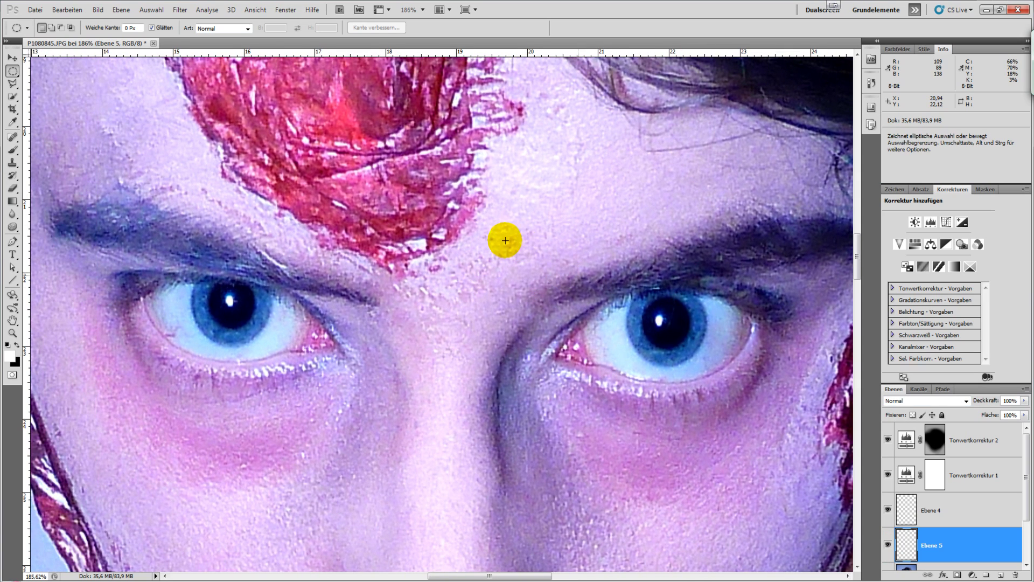
key("ctrl+t")
scroll(507, 196, "up", 3)
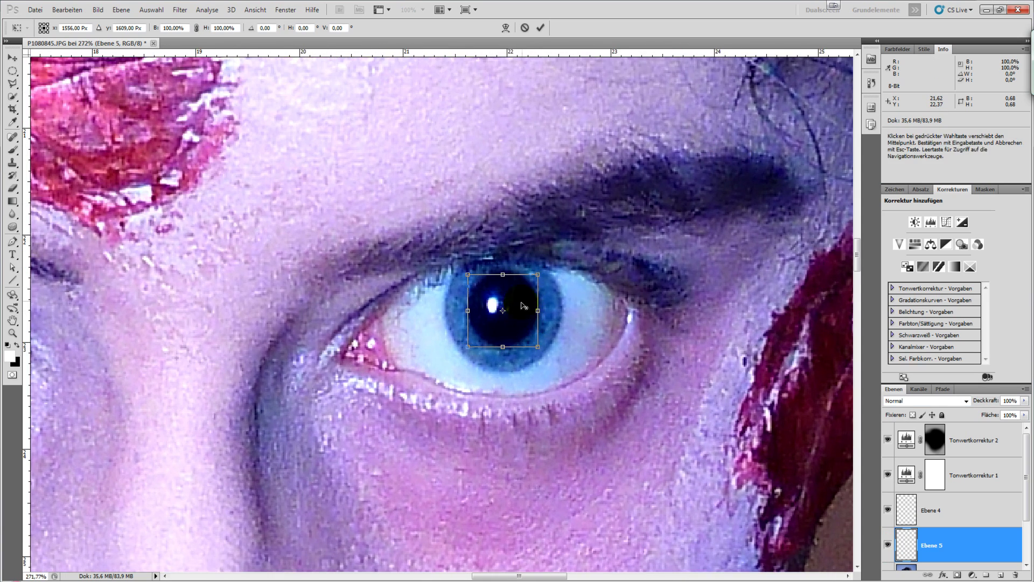
left_click_drag(537, 275, 544, 261)
key("Return")
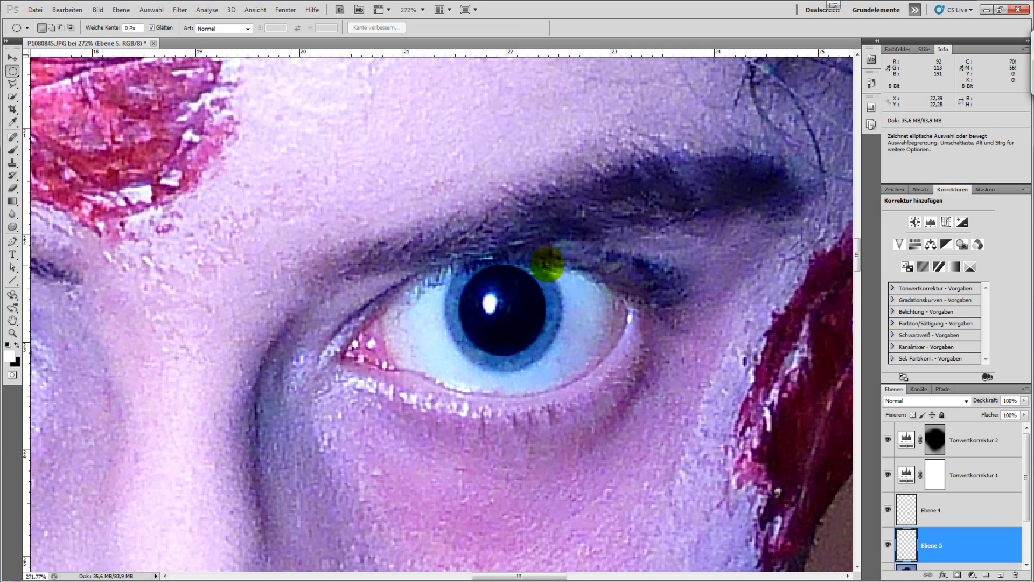
- Enlarge the left pupil on Ebene 4 the same way and fit the image to screen
mouse_move(291, 226)
left_mouse_down()
mouse_move(543, 264)
mouse_move(609, 233)
left_mouse_up()
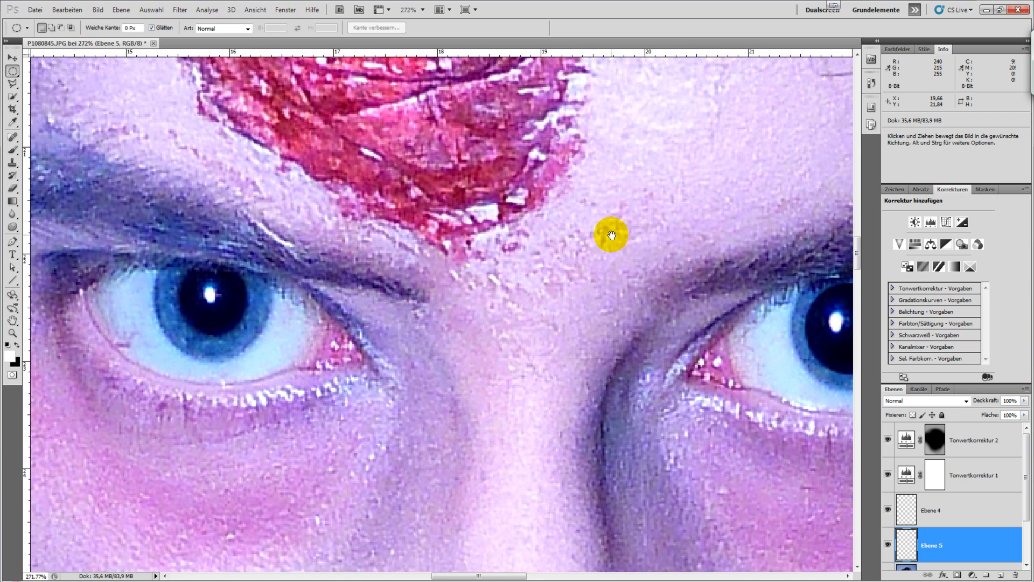
left_click(948, 510)
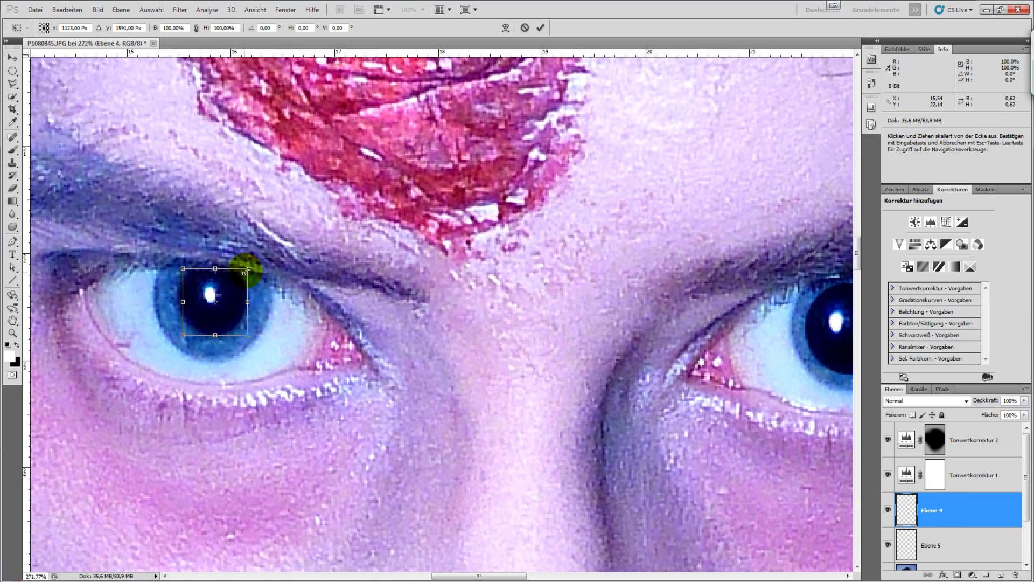
key("ctrl+t")
key("Return")
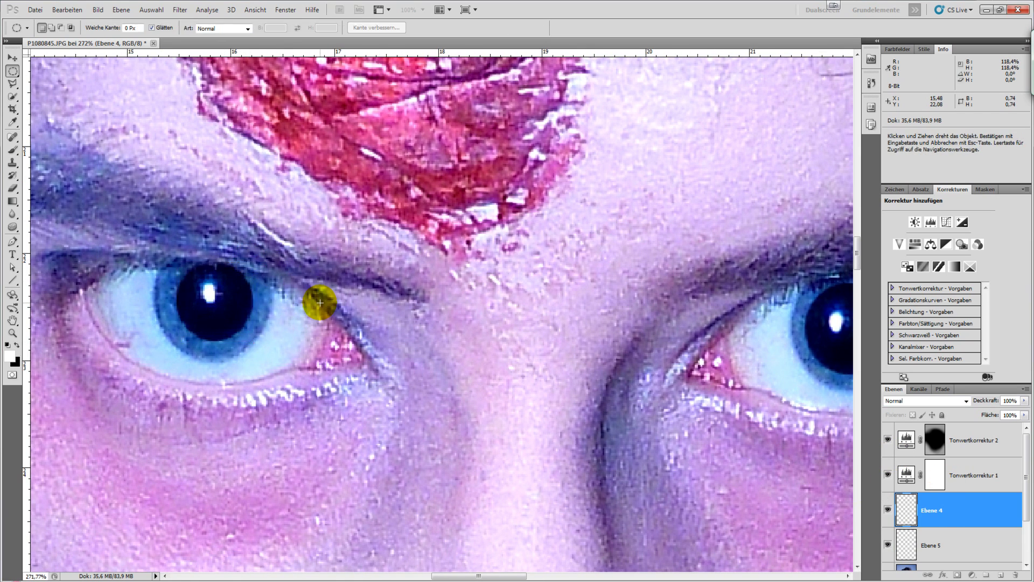
key("ctrl+0")
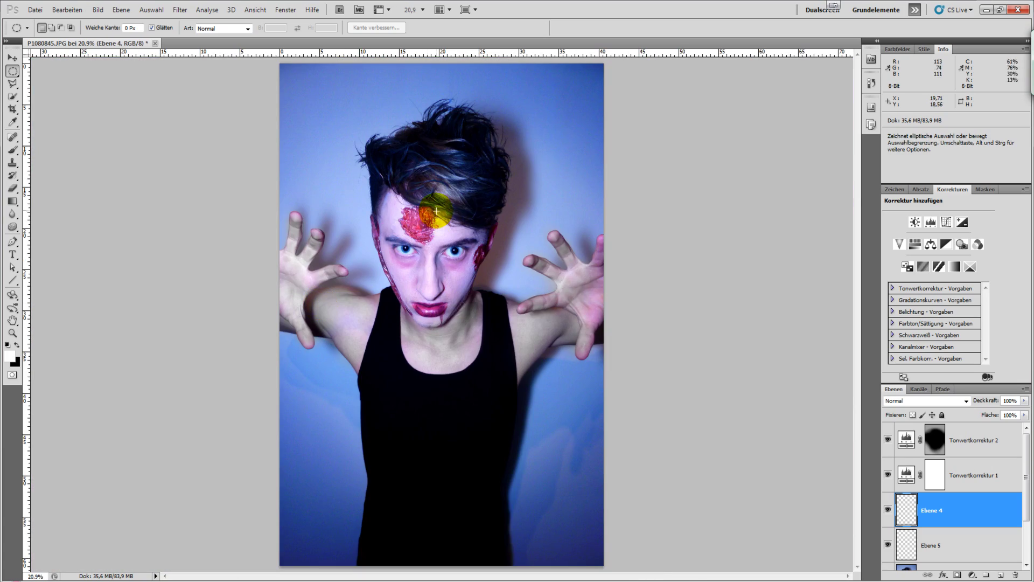
- Compare visibility of Ebene 4 and Ebene 5, delete Ebene 4, and add new layer Ebene 6
scroll(423, 263, "up", 3)
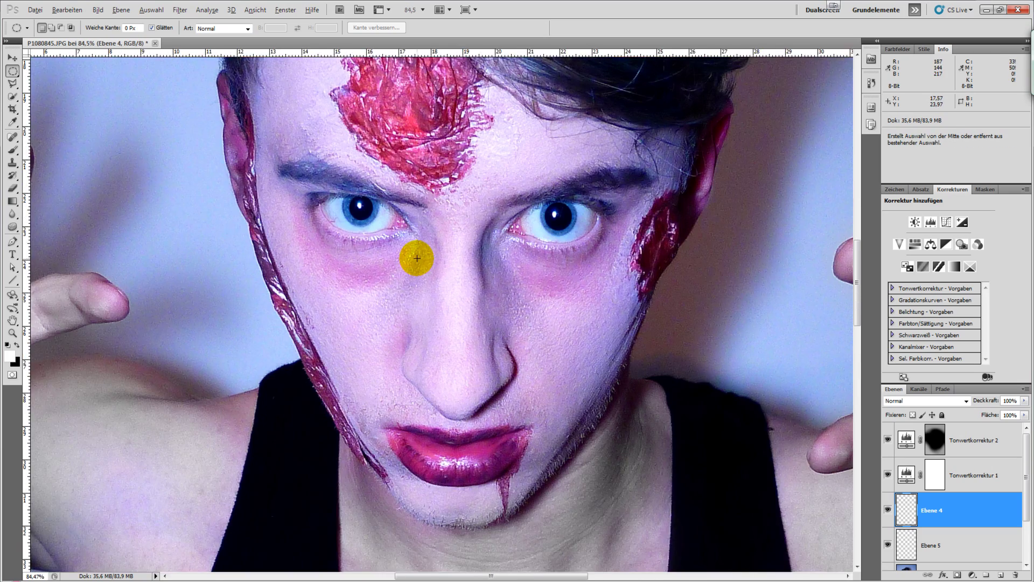
left_click(886, 512)
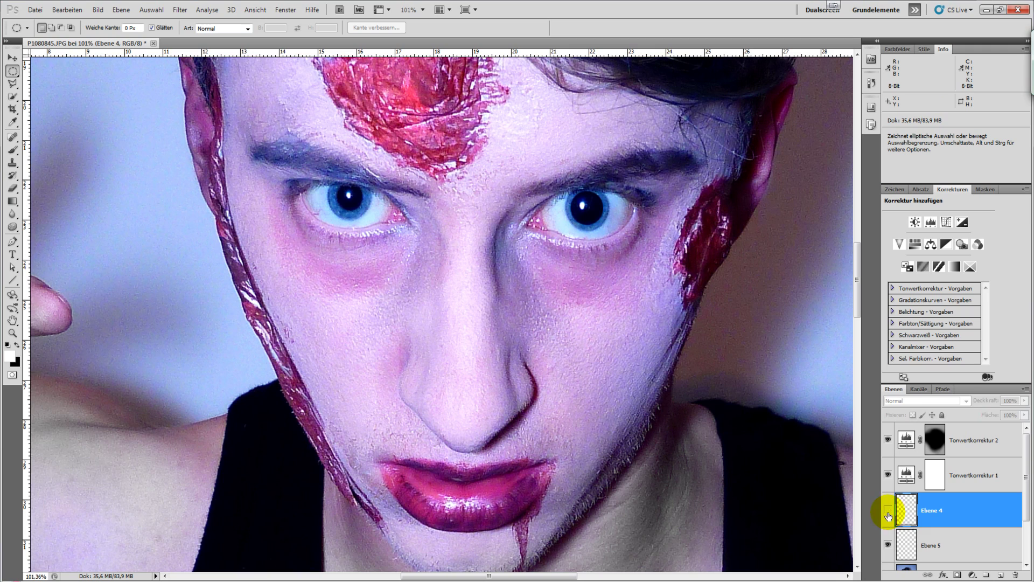
left_click(887, 545)
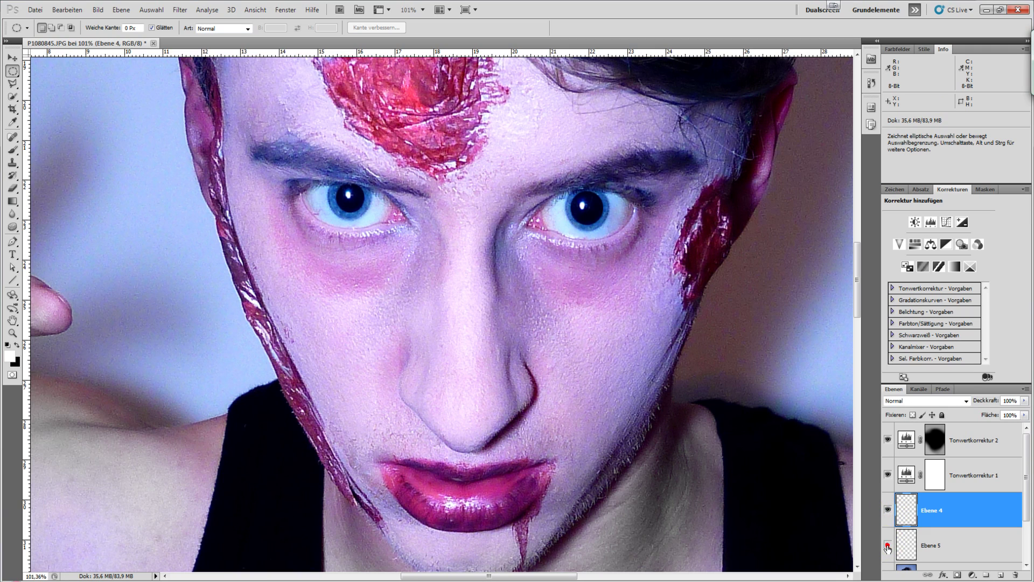
left_click(887, 514)
left_click(887, 516)
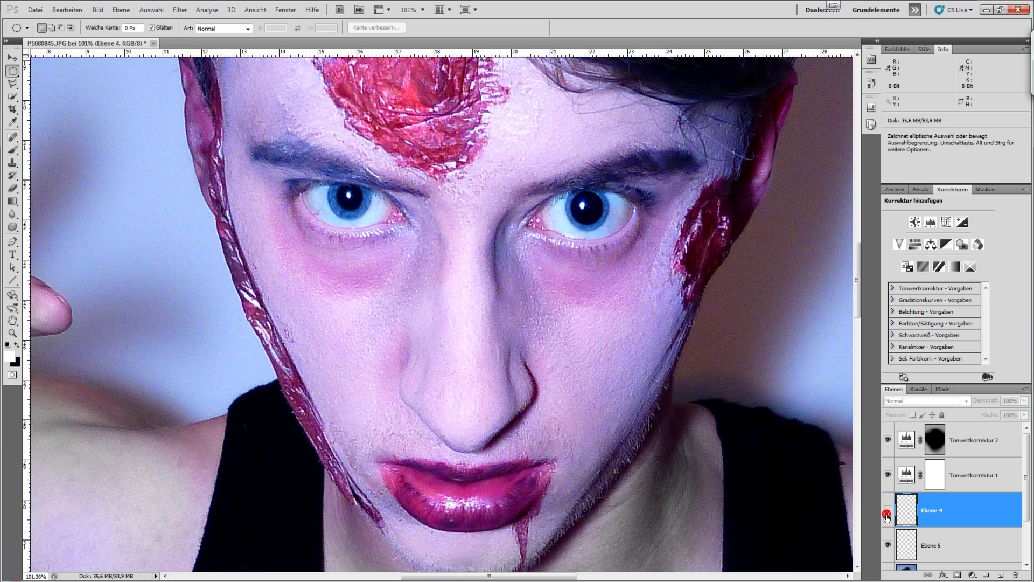
left_click(980, 526)
key("Delete")
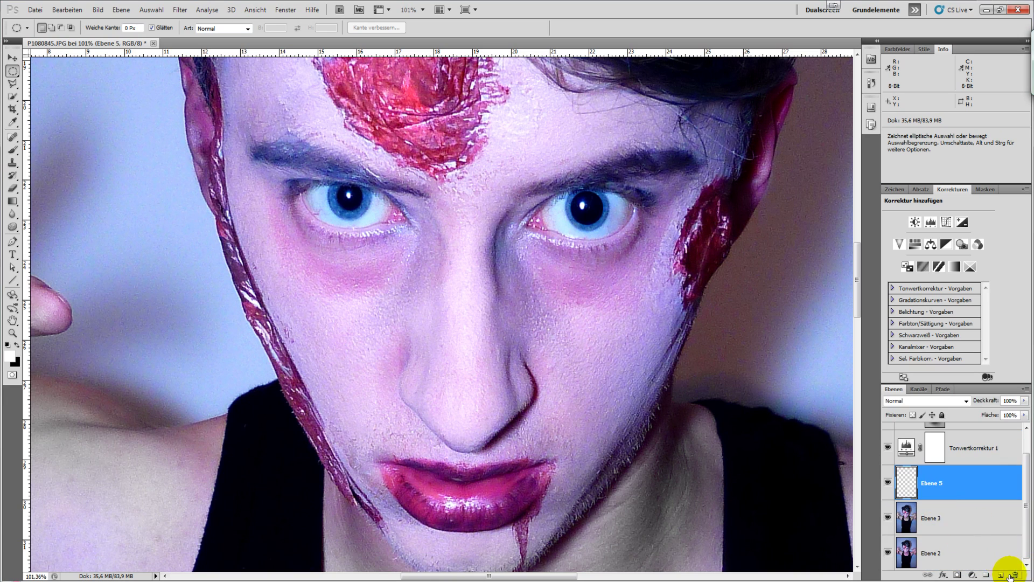
left_click(635, 5)
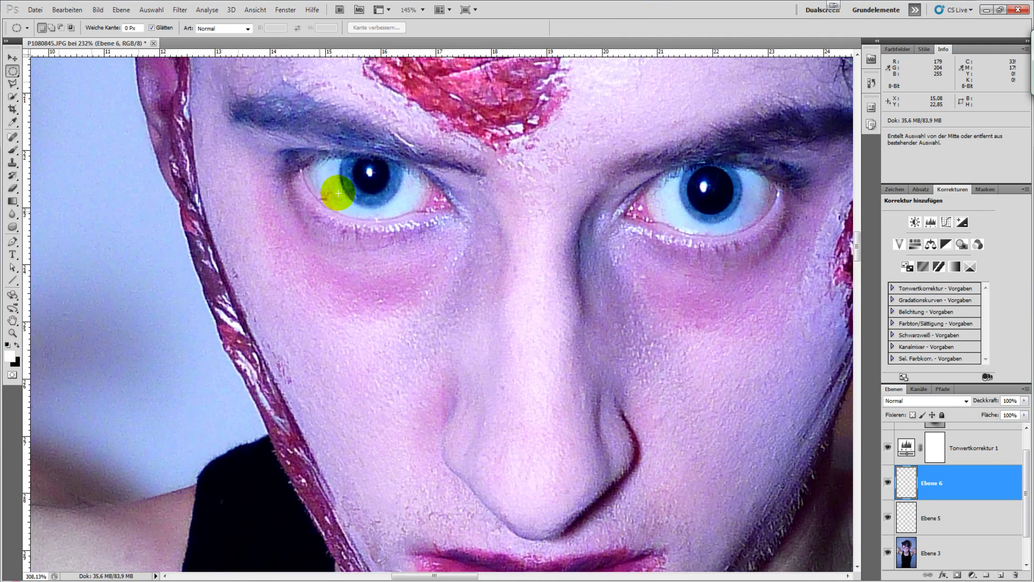
- Zoom in on the left eye and set Ebene 6's blend mode to Ineinanderkopieren
mouse_move(346, 185)
left_mouse_down()
mouse_move(370, 197)
mouse_move(425, 141)
left_mouse_up()
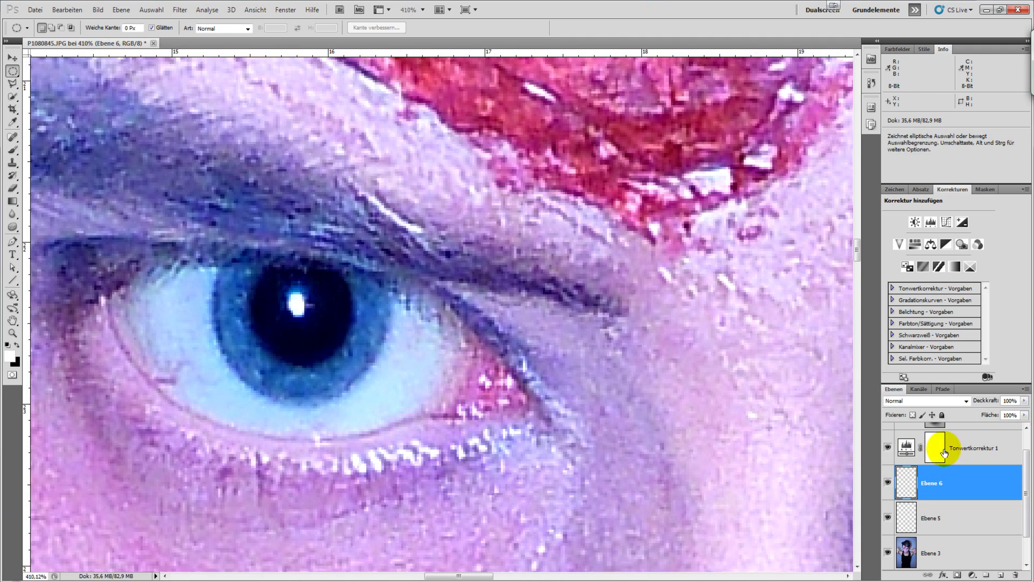
left_click(890, 399)
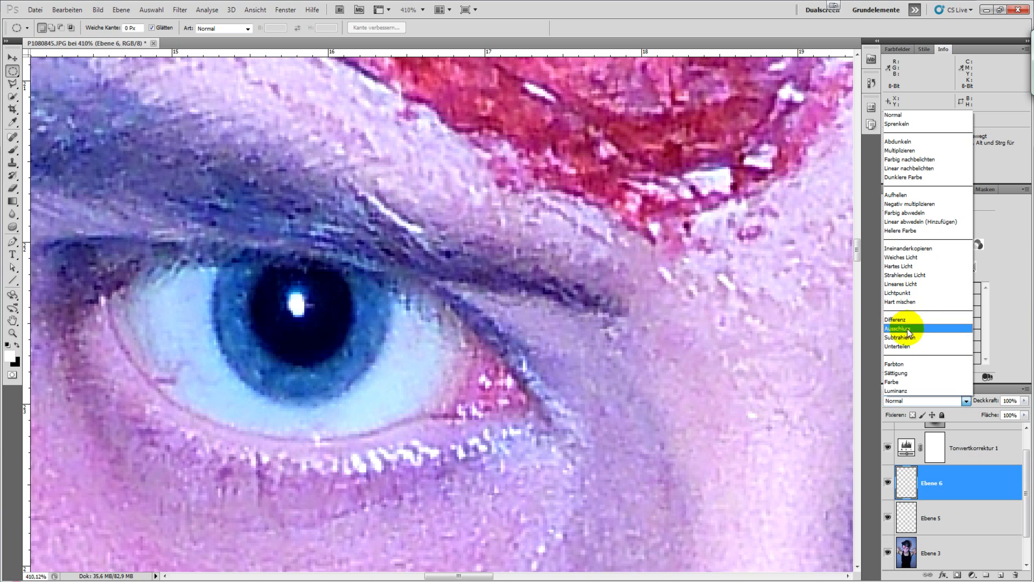
left_click(908, 248)
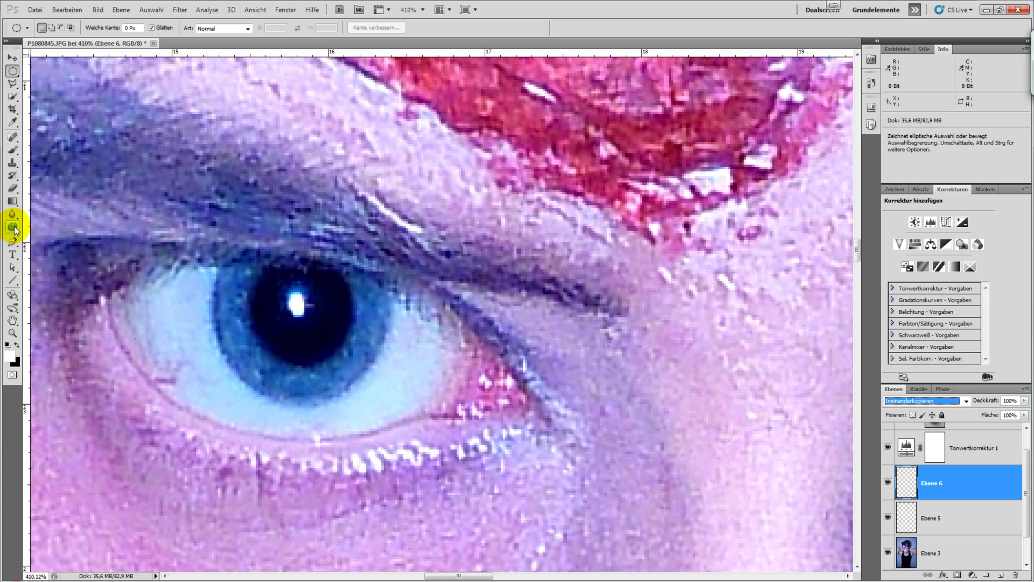
- Set up the brush at 15 px and 25% opacity, placing a first dab on the iris edge
left_click(12, 150)
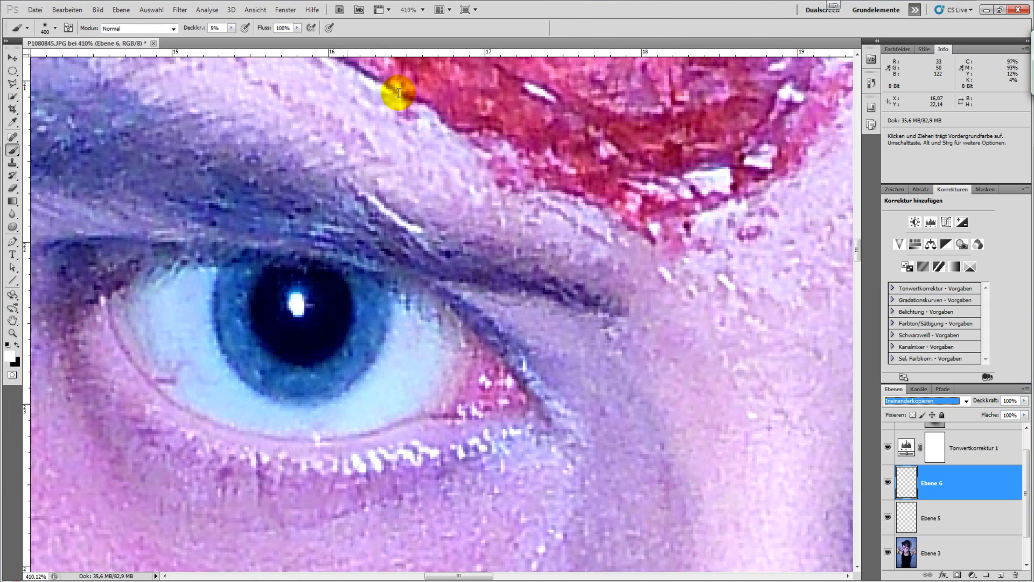
right_click(400, 206)
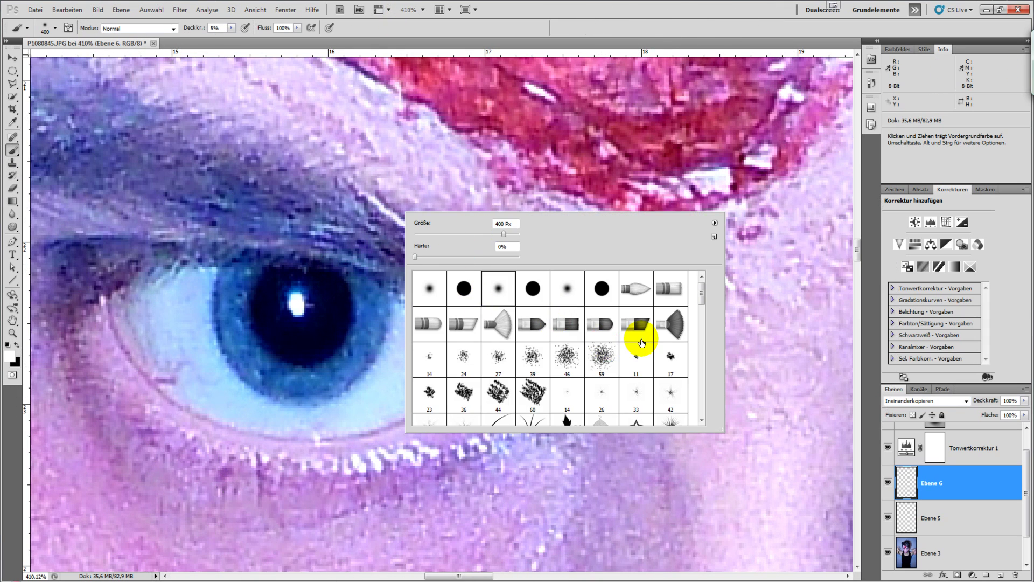
left_click_drag(474, 235, 458, 235)
left_click(461, 234)
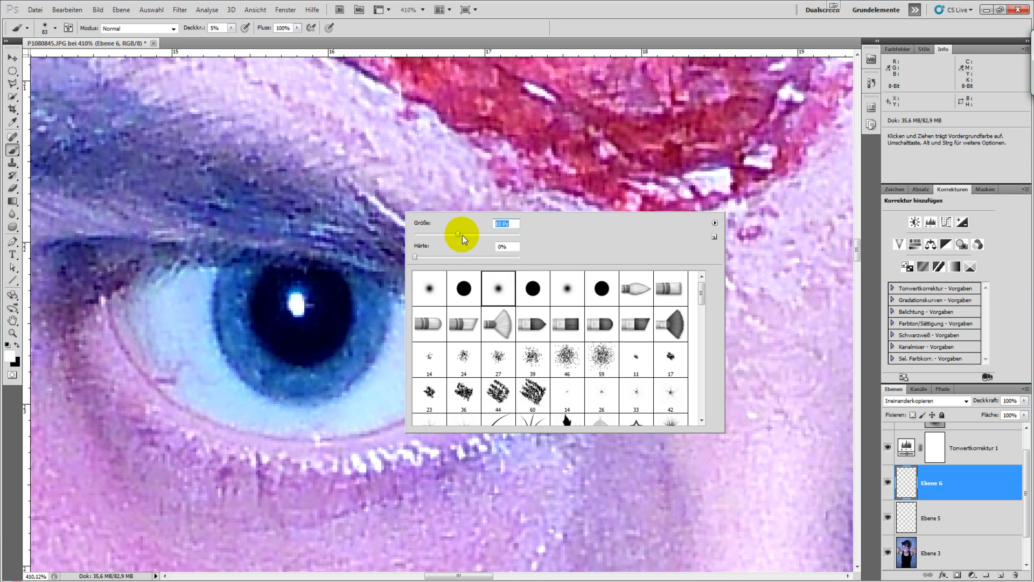
left_click(431, 233)
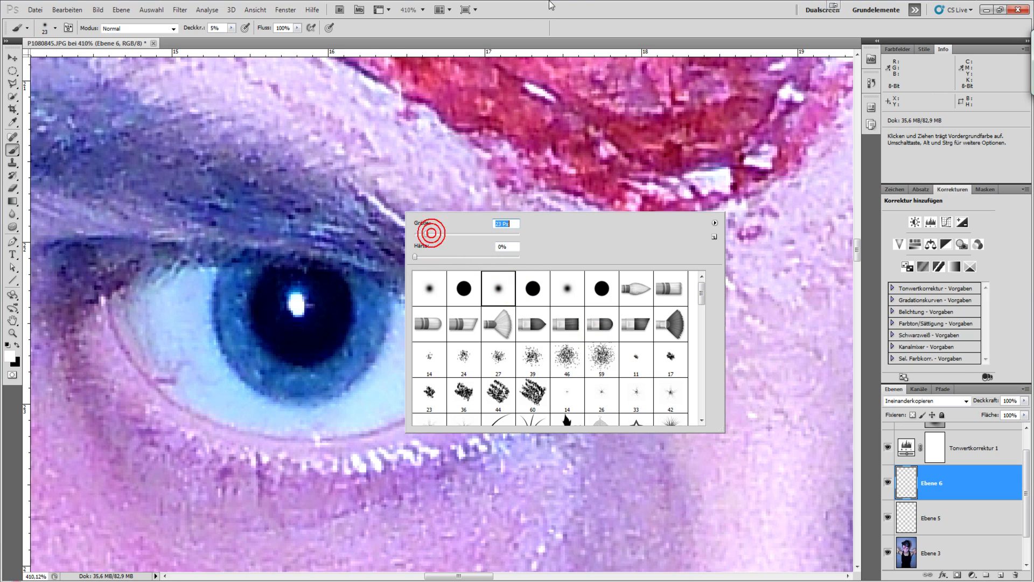
left_click(566, 4)
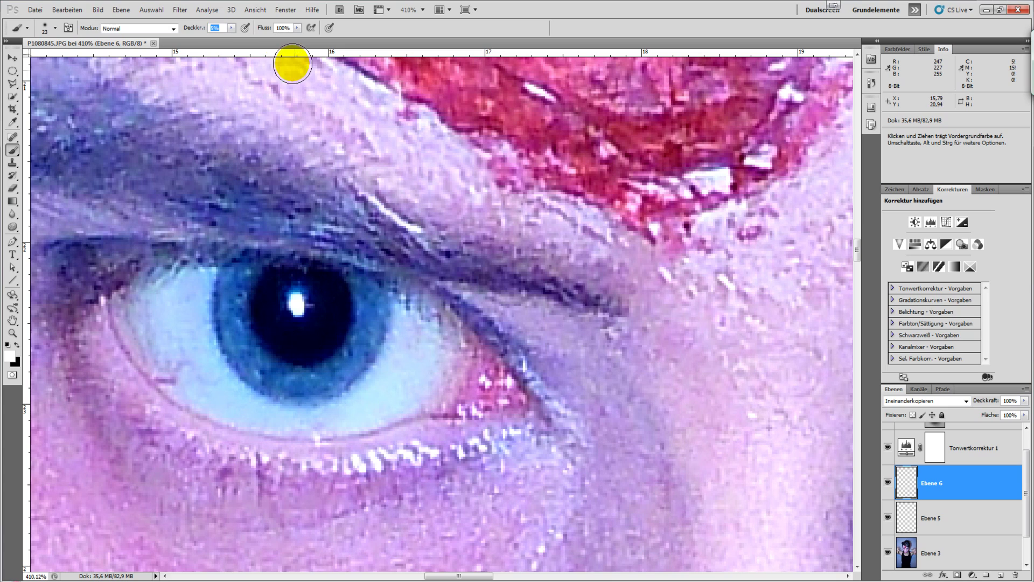
type("25")
left_click(497, 8)
key("bracketleft")
left_click(362, 378)
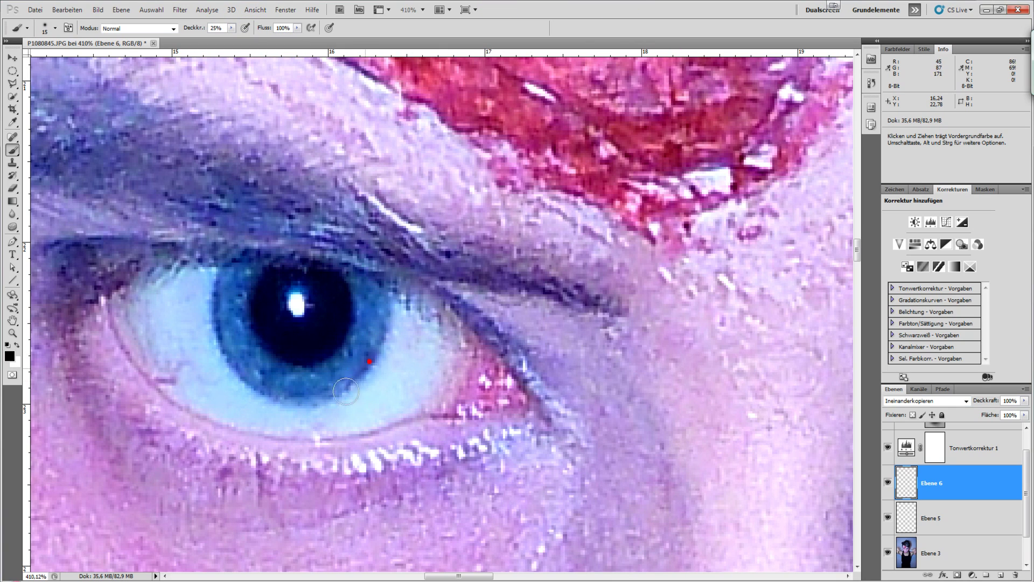
- Paint soft dark strokes all around the rim of the left iris
mouse_move(345, 390)
left_mouse_down()
mouse_move(254, 374)
mouse_move(214, 316)
mouse_move(231, 282)
left_mouse_up()
left_click(375, 365)
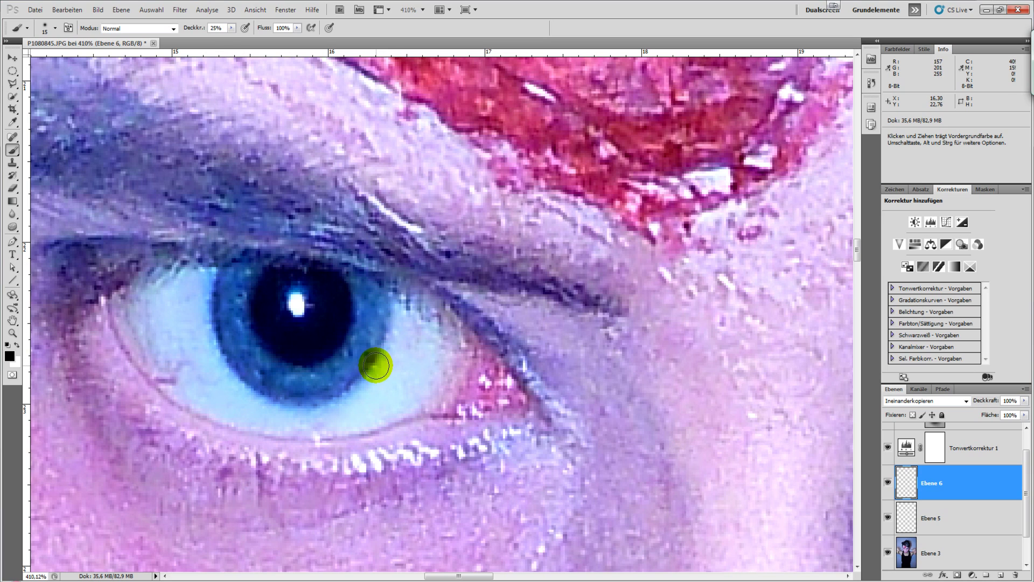
mouse_move(376, 366)
left_mouse_down()
mouse_move(393, 302)
mouse_move(356, 346)
left_mouse_up()
type("2")
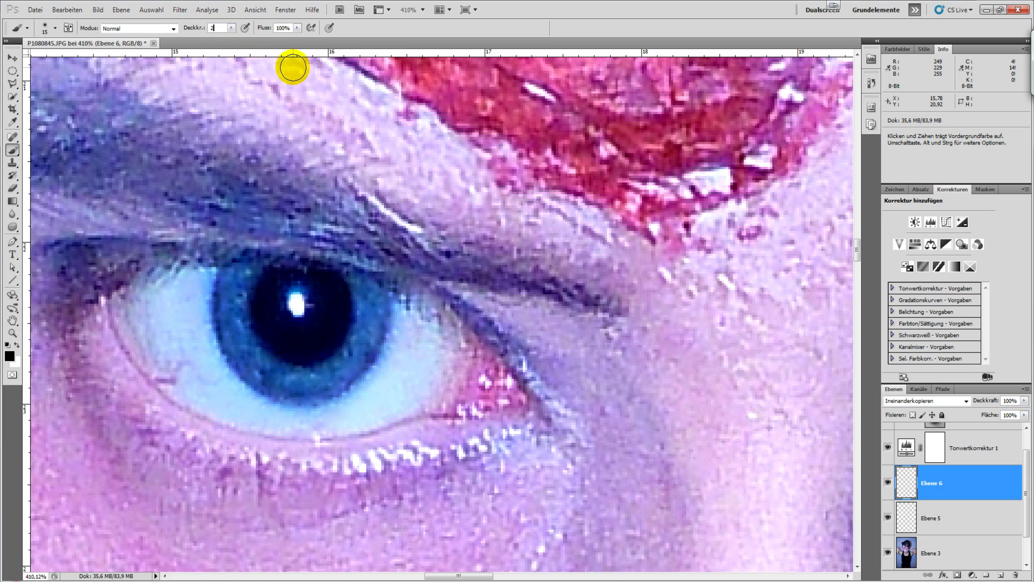
type("0")
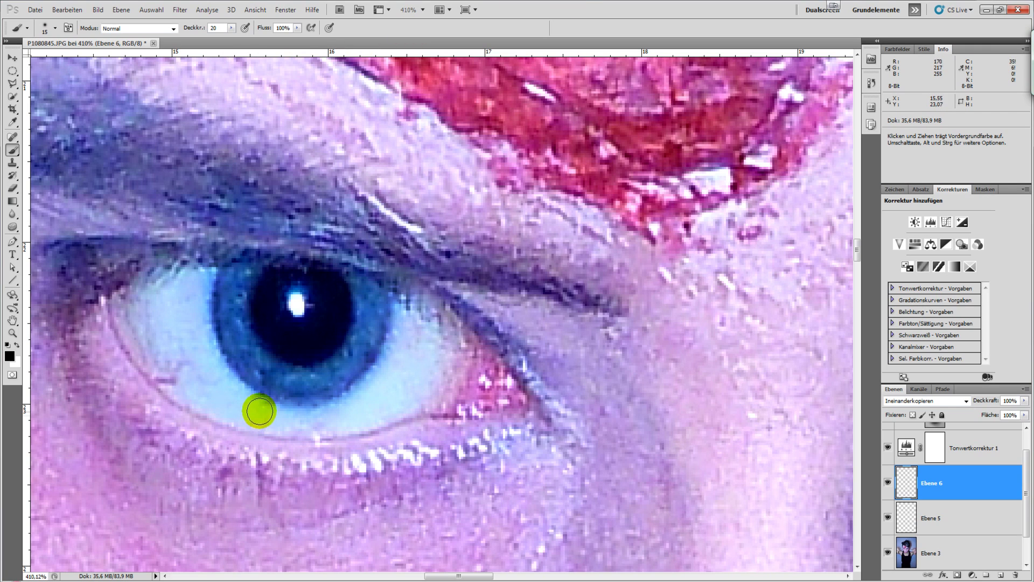
left_click_drag(259, 411, 227, 302)
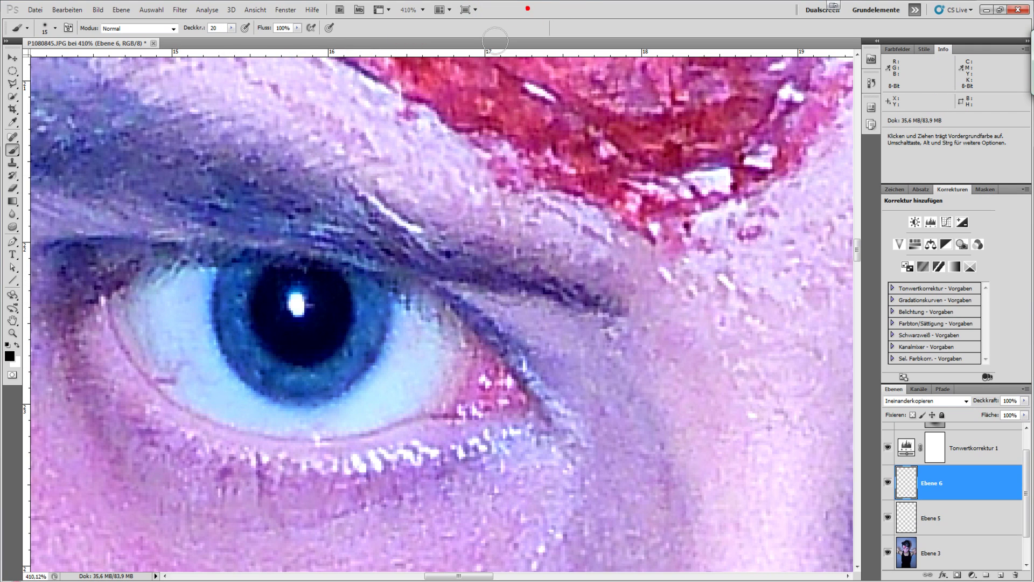
left_click(222, 280)
mouse_move(213, 306)
left_mouse_down()
mouse_move(387, 342)
mouse_move(279, 379)
mouse_move(336, 364)
mouse_move(369, 290)
left_mouse_up()
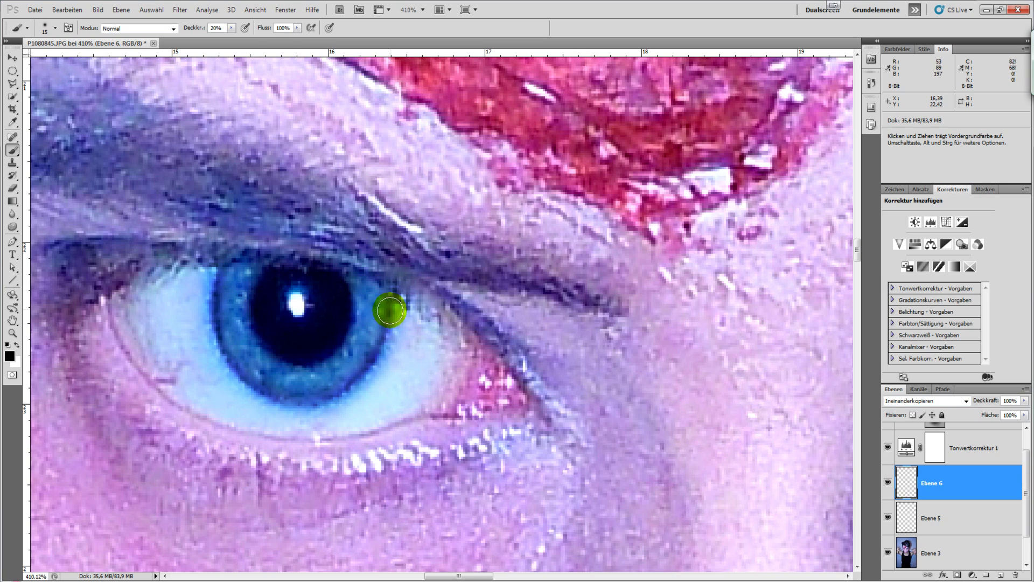
left_click_drag(333, 395, 210, 268)
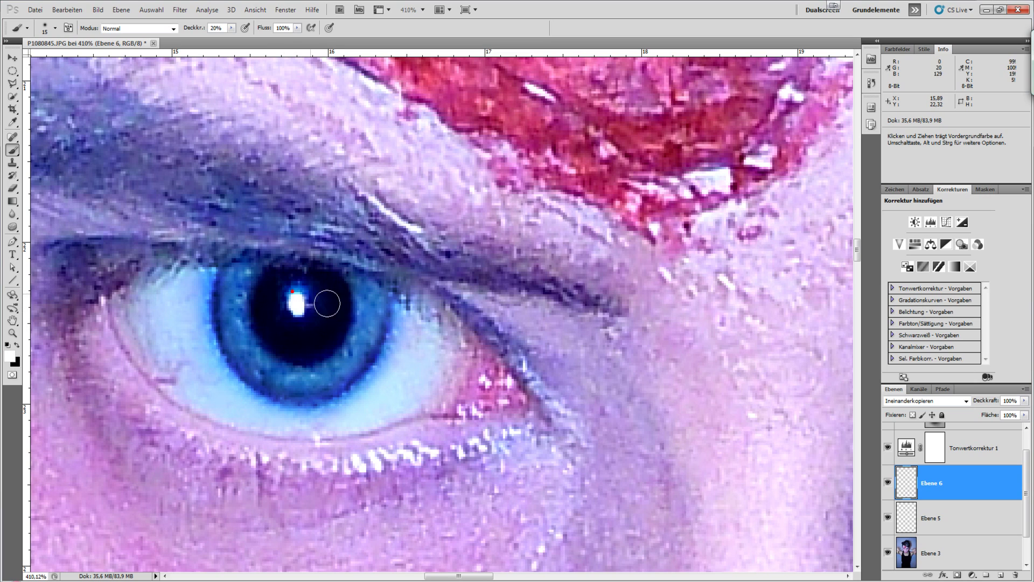
mouse_move(251, 353)
left_mouse_down()
mouse_move(309, 369)
mouse_move(361, 304)
left_mouse_up()
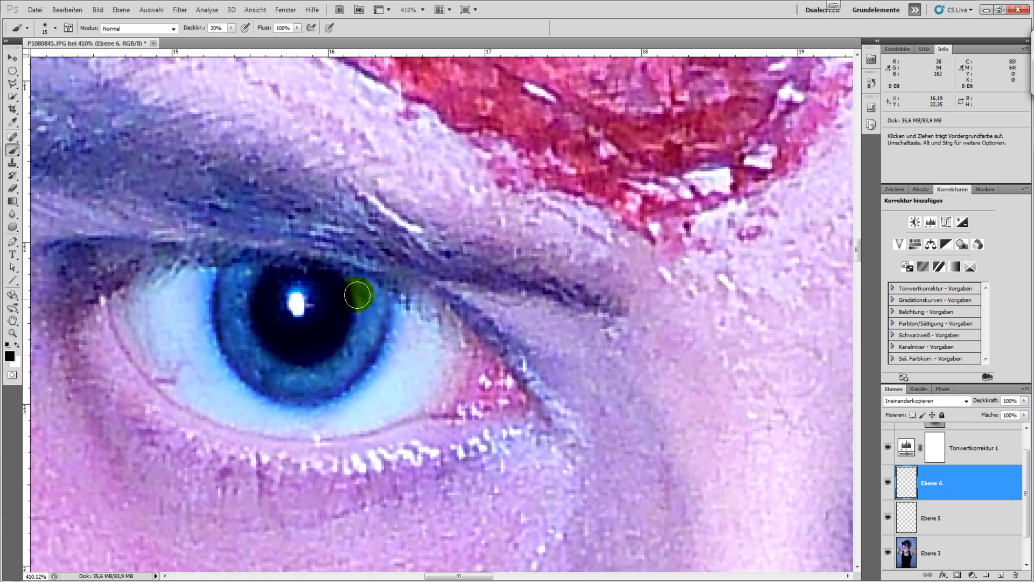
- Switch to white and retouch the lower-left iris rim, then fit the image on screen
key("ctrl+z")
key("x")
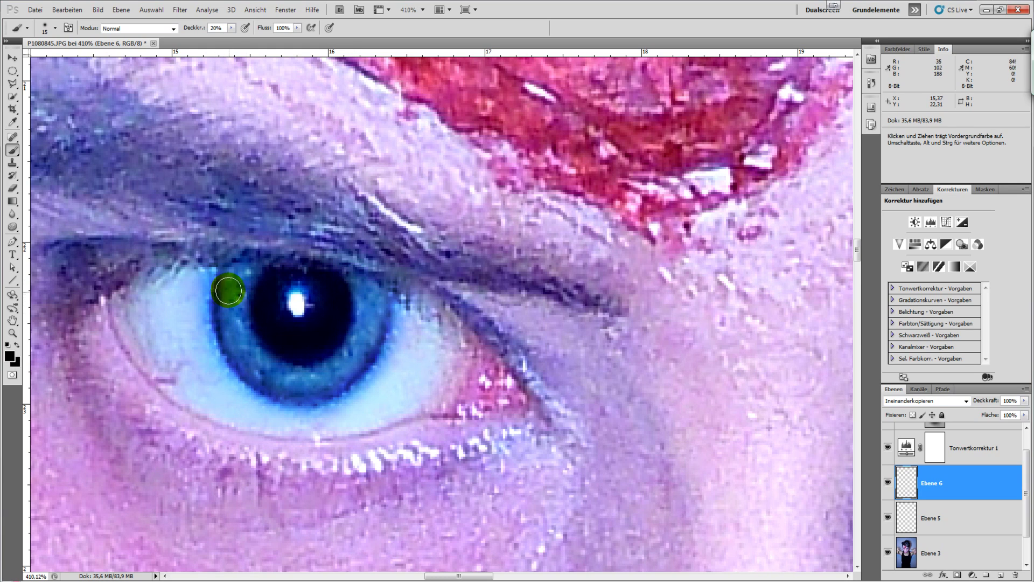
mouse_move(231, 289)
left_mouse_down()
mouse_move(299, 373)
mouse_move(365, 305)
mouse_move(277, 364)
mouse_move(235, 299)
mouse_move(254, 346)
mouse_move(347, 357)
mouse_move(374, 297)
mouse_move(316, 370)
mouse_move(240, 337)
mouse_move(243, 270)
left_mouse_up()
key("ctrl+z")
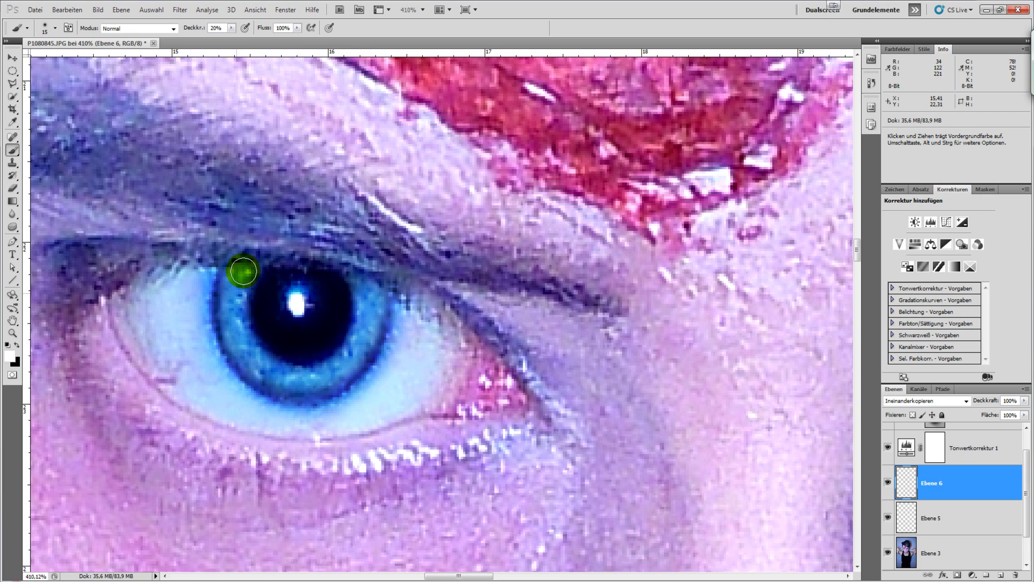
mouse_move(240, 322)
left_mouse_down()
mouse_move(293, 371)
mouse_move(364, 295)
mouse_move(350, 349)
mouse_move(256, 345)
mouse_move(232, 276)
left_mouse_up()
key("ctrl+0")
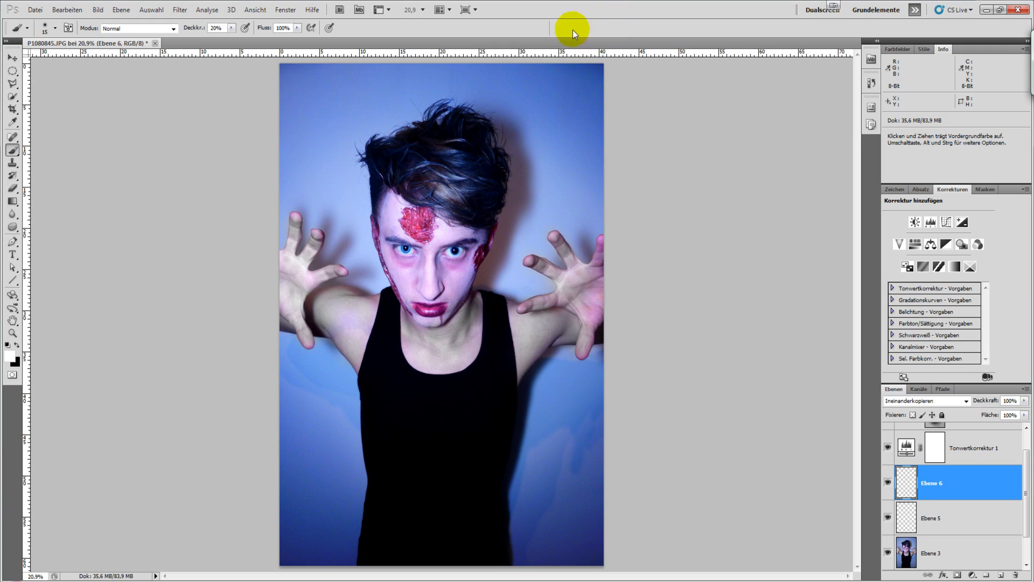
- Zoom in on the right eye, switch to black and darken the iris's left and upper edges
scroll(474, 249, "up", 1)
scroll(474, 249, "up", 1)
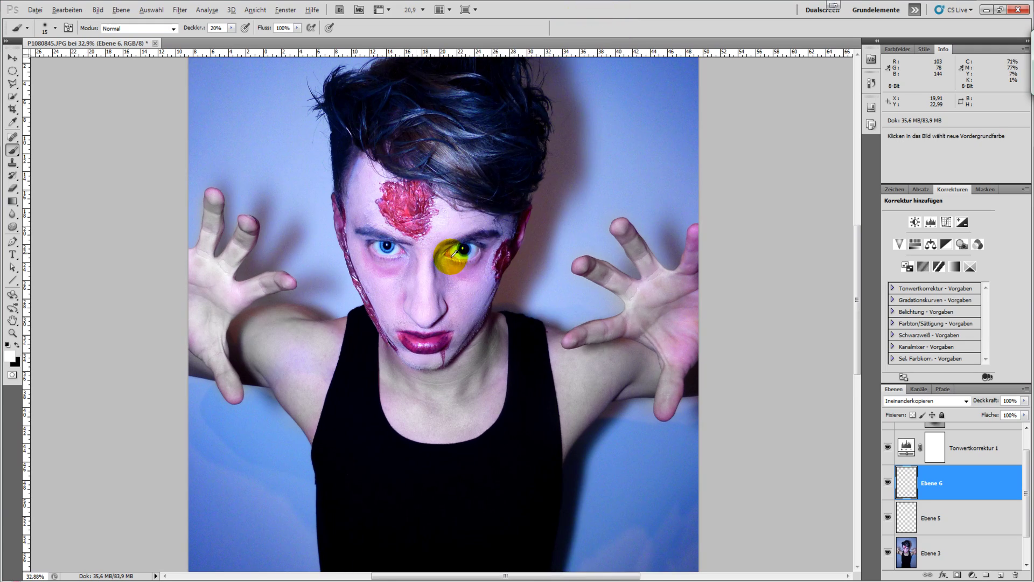
scroll(482, 256, "up", 3)
scroll(482, 256, "up", 1)
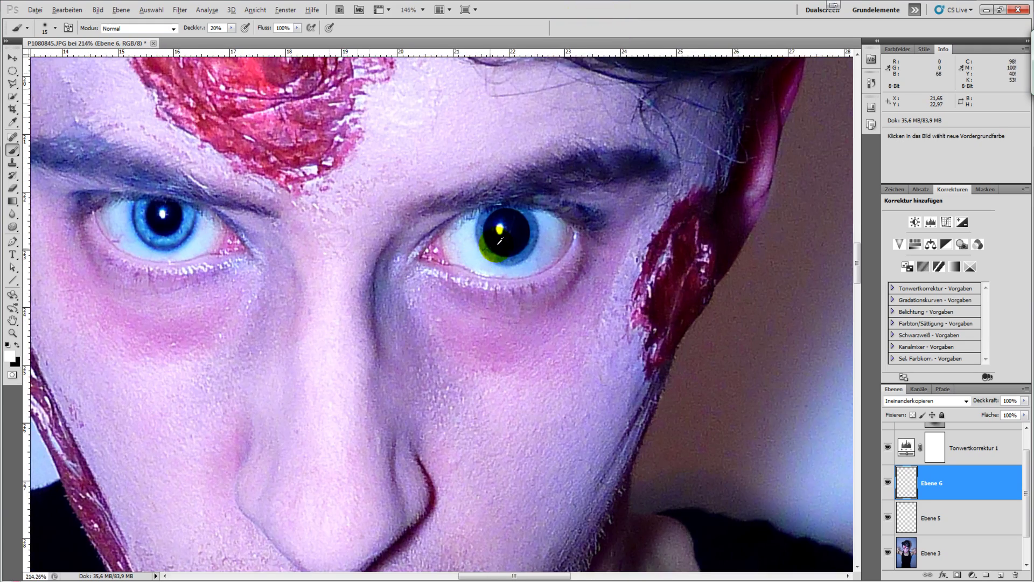
scroll(497, 231, "up", 1)
scroll(538, 199, "up", 1)
scroll(549, 188, "up", 1)
scroll(545, 183, "up", 1)
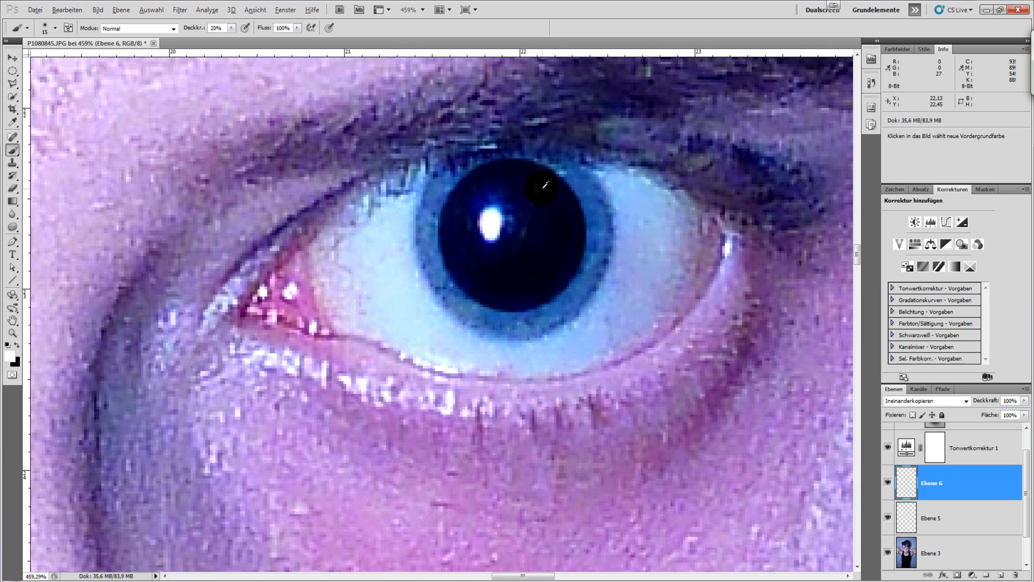
mouse_move(547, 174)
left_mouse_down()
mouse_move(468, 236)
mouse_move(461, 281)
left_mouse_up()
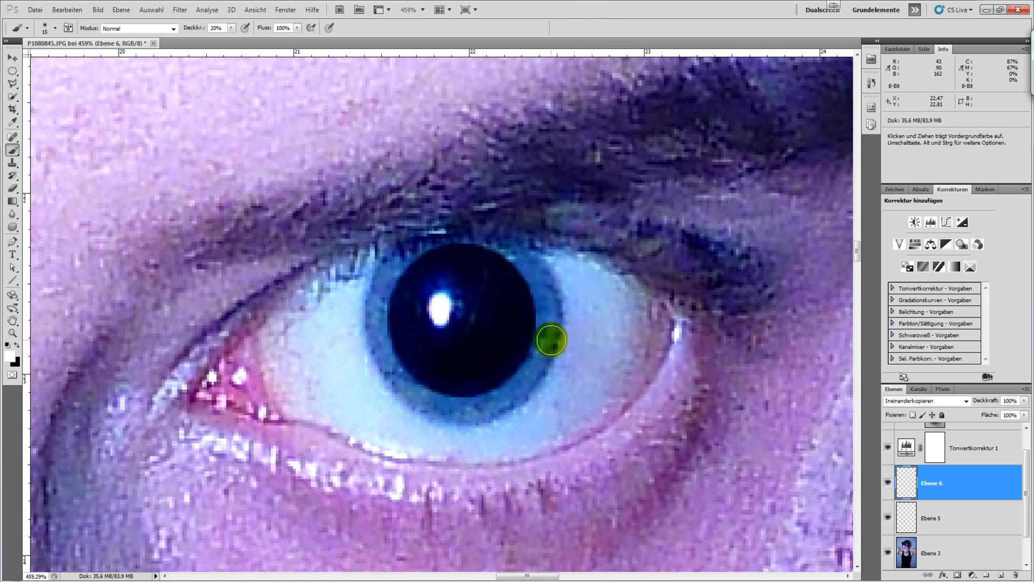
key("x")
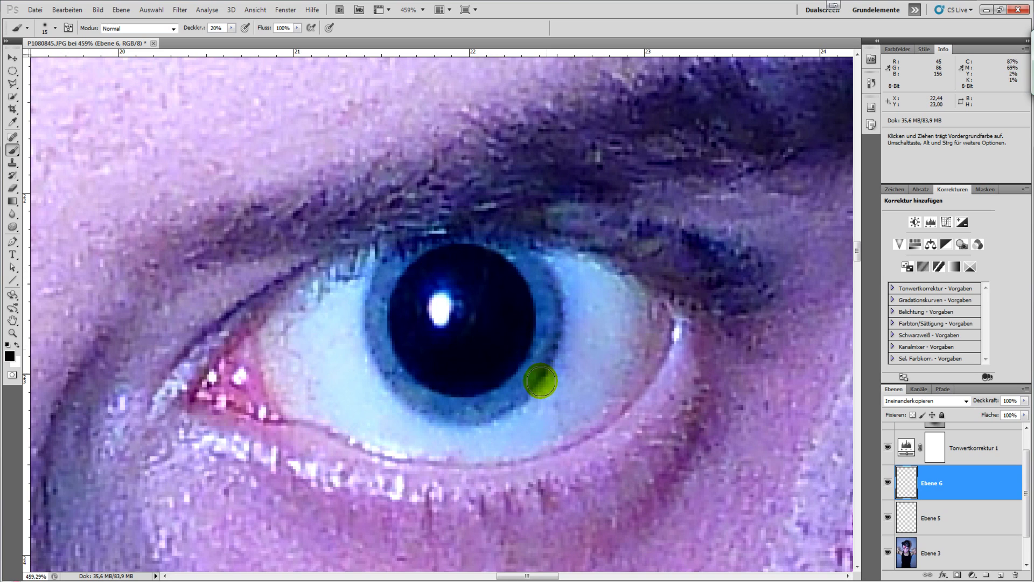
mouse_move(455, 420)
left_mouse_down()
mouse_move(397, 392)
mouse_move(363, 289)
mouse_move(383, 243)
mouse_move(387, 280)
mouse_move(363, 307)
mouse_move(422, 293)
left_mouse_up()
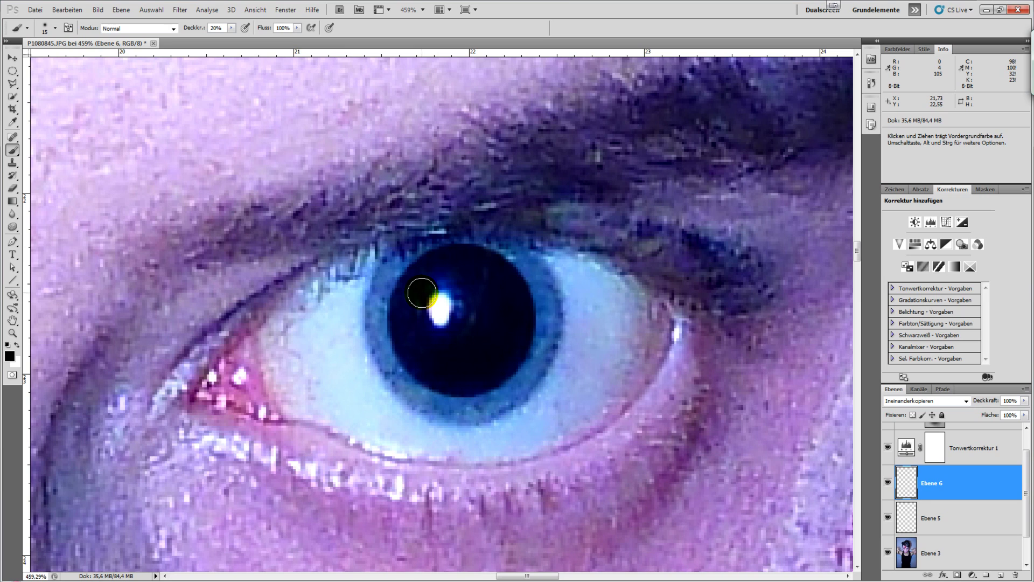
left_click_drag(567, 250, 541, 215)
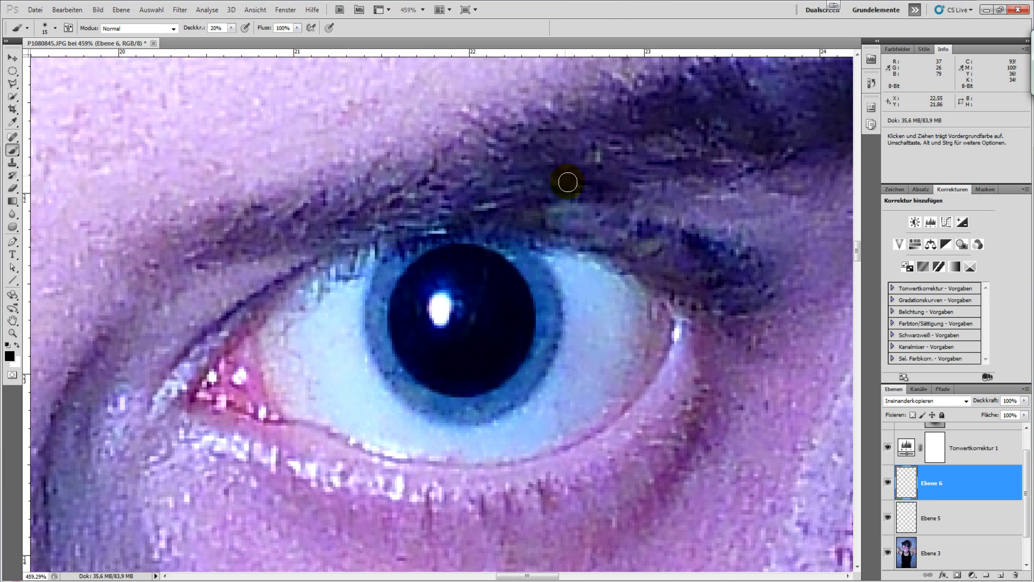
- Shrink the brush and trace strokes around the right iris's bottom, right and upper-left edges
key("bracketleft")
key("bracketleft")
mouse_move(568, 182)
left_mouse_down()
mouse_move(544, 273)
mouse_move(376, 369)
mouse_move(363, 286)
mouse_move(379, 262)
left_mouse_up()
left_click_drag(372, 330, 552, 272)
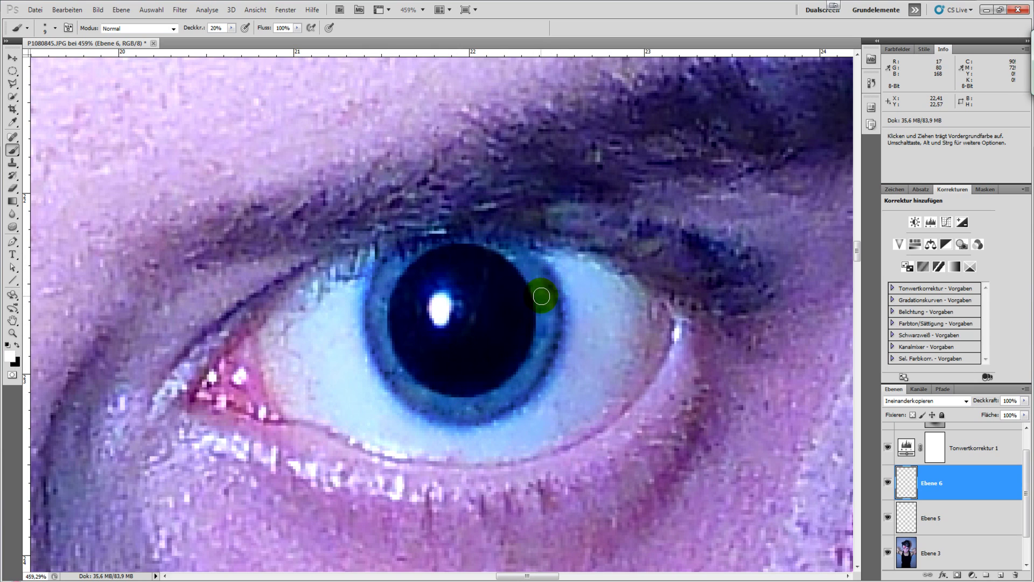
left_click_drag(542, 307, 488, 393)
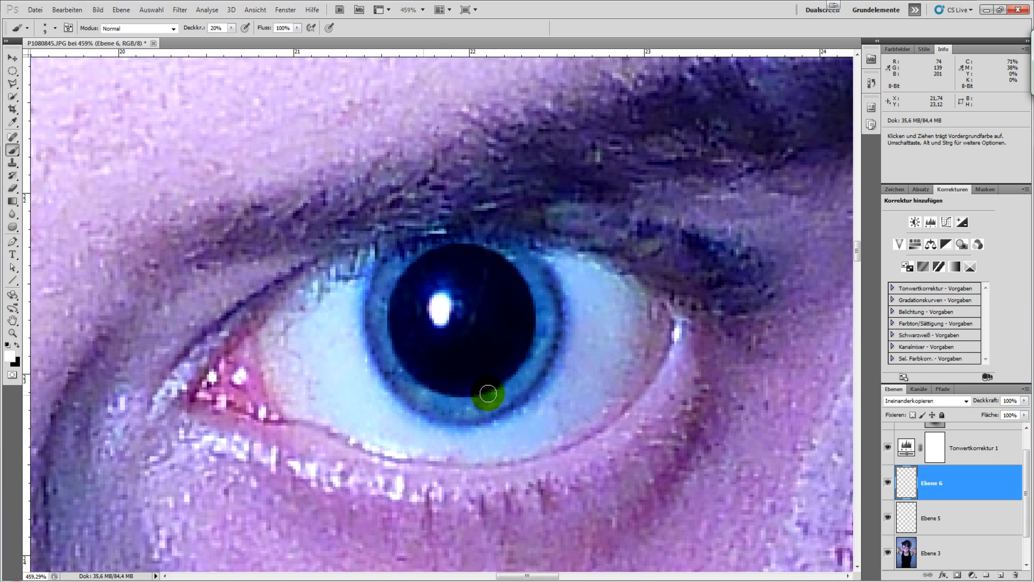
left_click(528, 285)
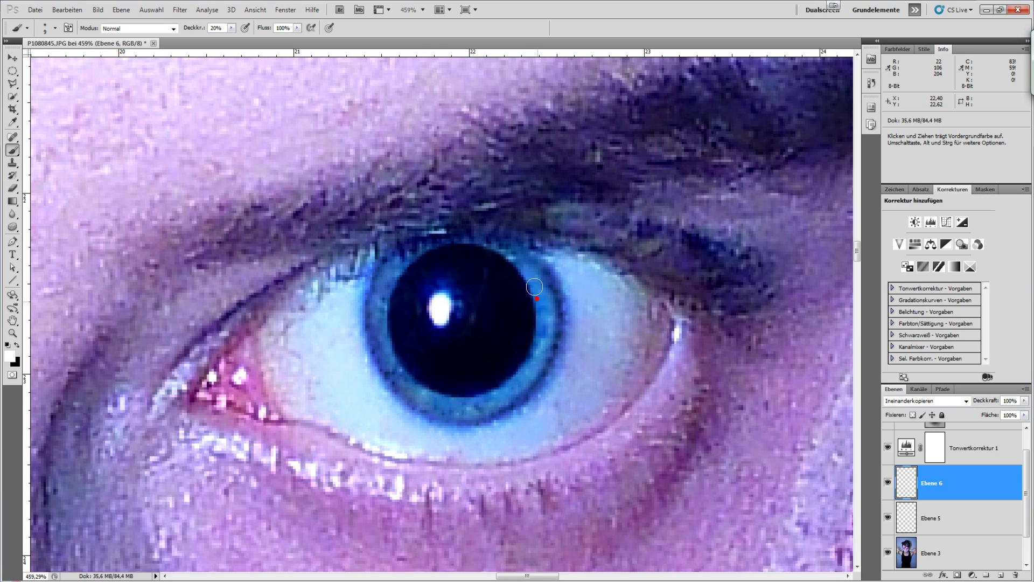
left_click_drag(534, 287, 399, 264)
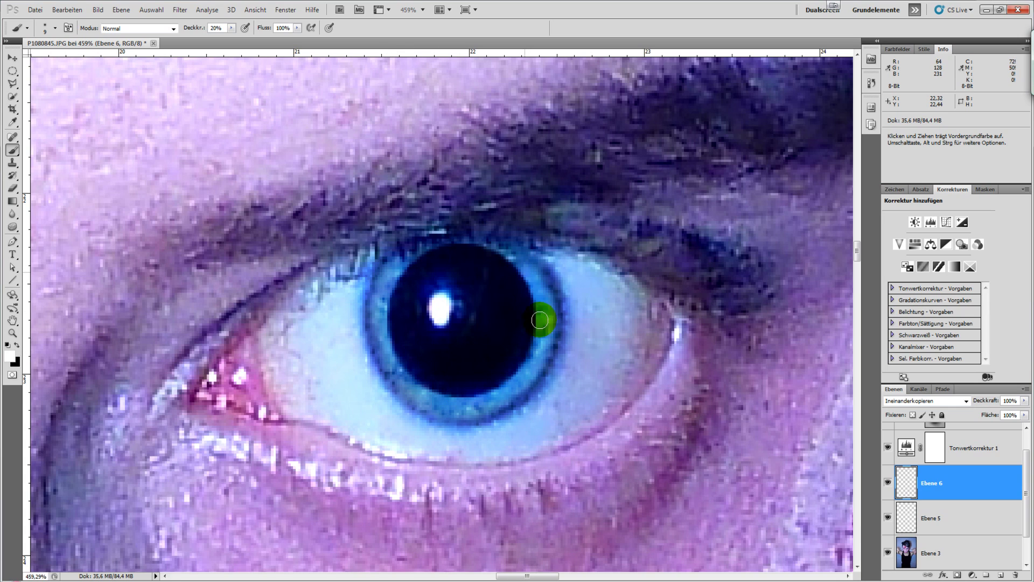
mouse_move(539, 320)
left_mouse_down()
mouse_move(463, 411)
mouse_move(402, 377)
mouse_move(388, 279)
mouse_move(455, 303)
left_mouse_up()
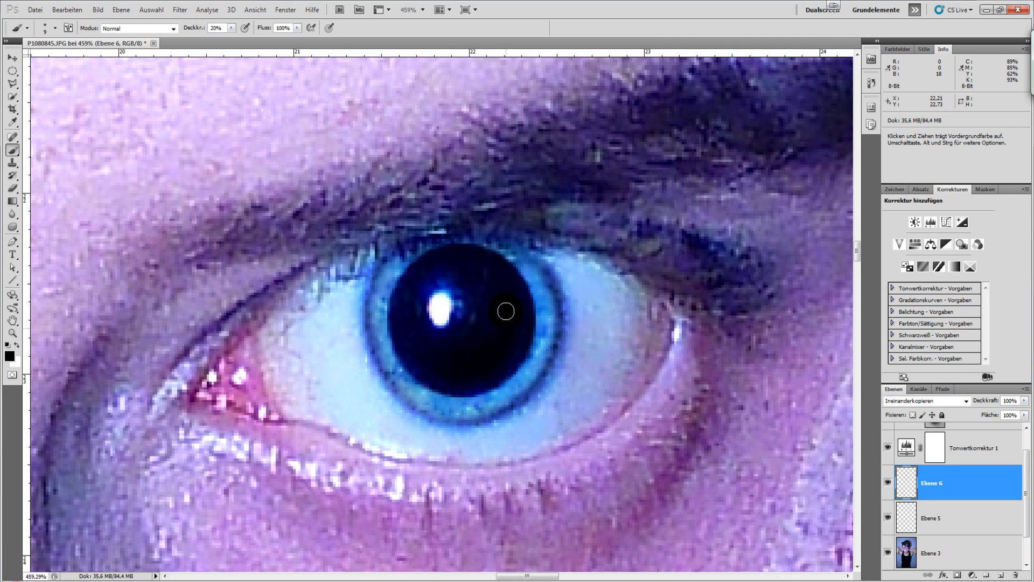
- Swap back to black, darken the iris's lower, left and top edges, then fit the image
key("x")
left_click(490, 418)
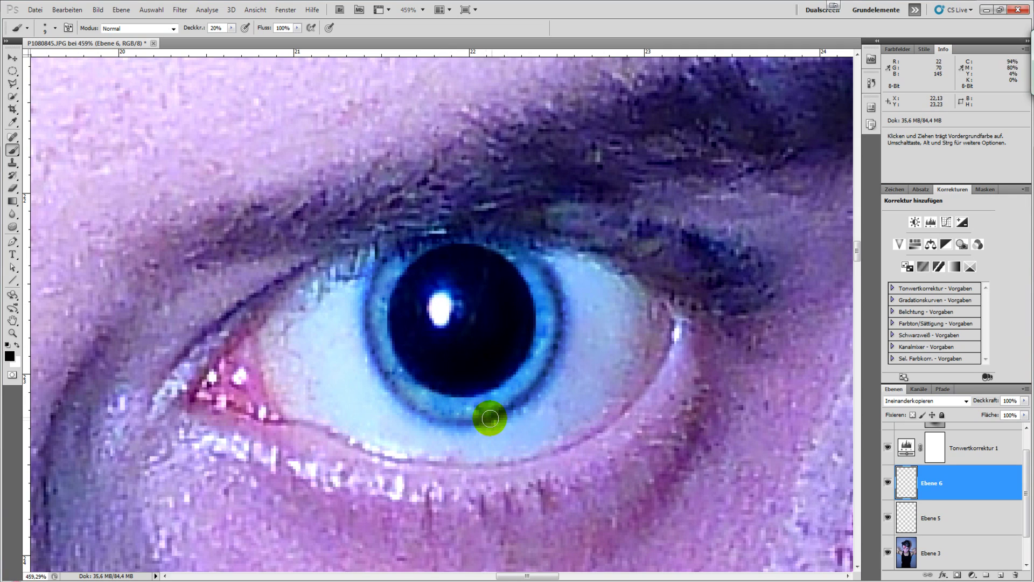
mouse_move(414, 408)
left_mouse_down()
mouse_move(380, 369)
mouse_move(362, 286)
mouse_move(546, 257)
left_mouse_up()
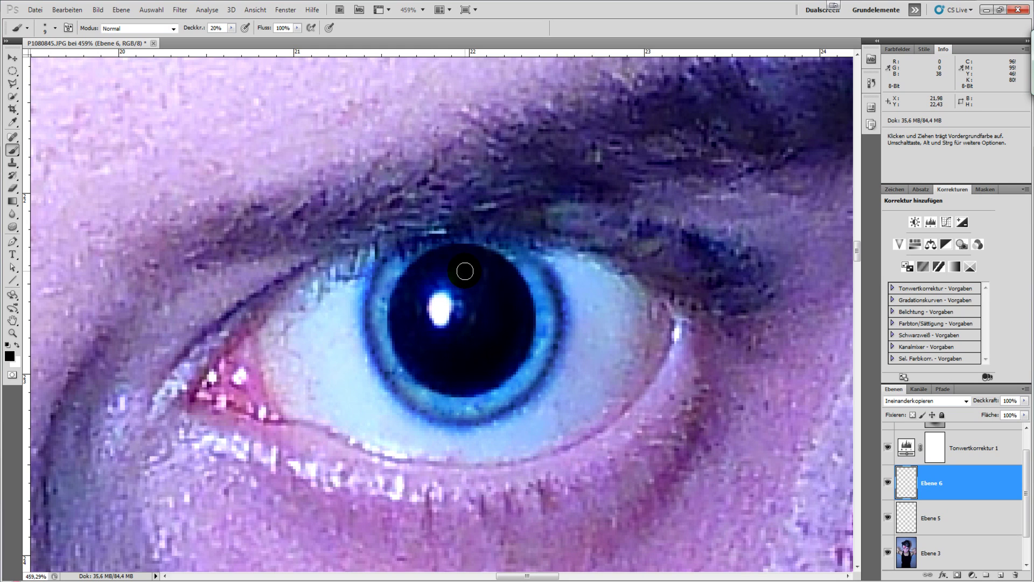
scroll(463, 271, "down", 5)
key("ctrl+0")
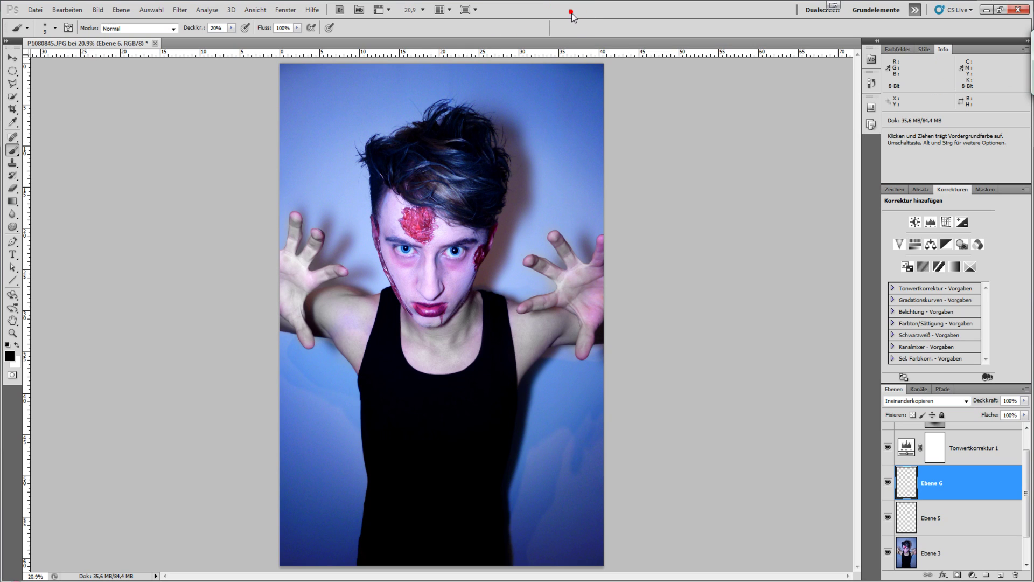
- Paint dark 300 px strokes over the top and left side of the hair on Ebene 6
left_click(958, 489)
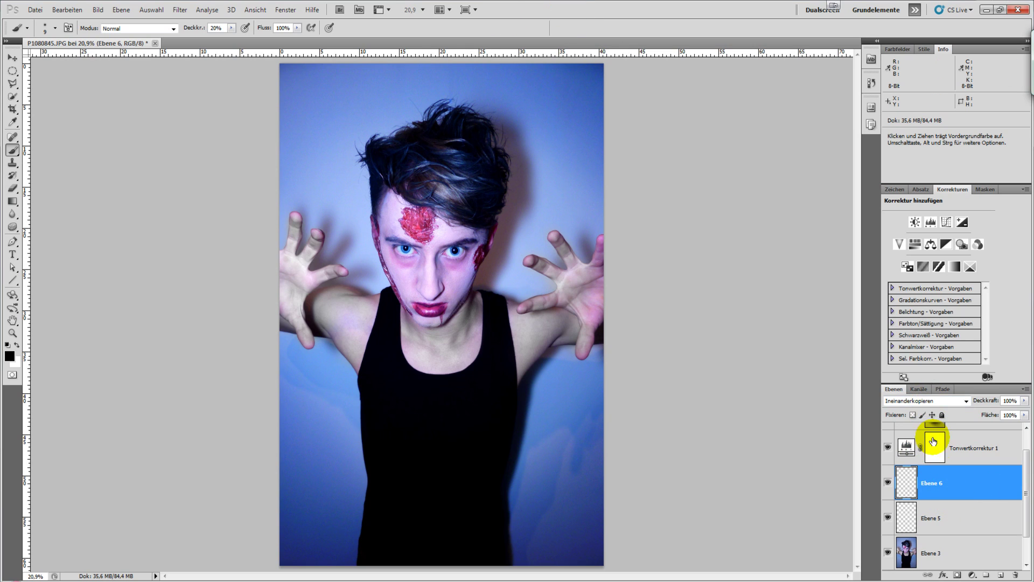
scroll(442, 167, "up", 3)
scroll(442, 167, "up", 2)
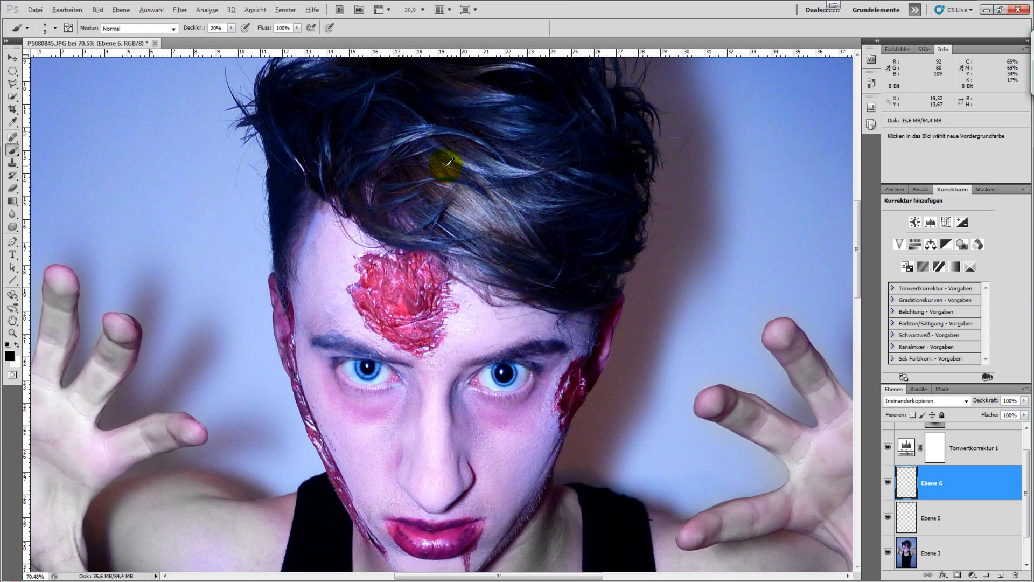
scroll(452, 164, "up", 2)
left_click_drag(487, 156, 392, 229)
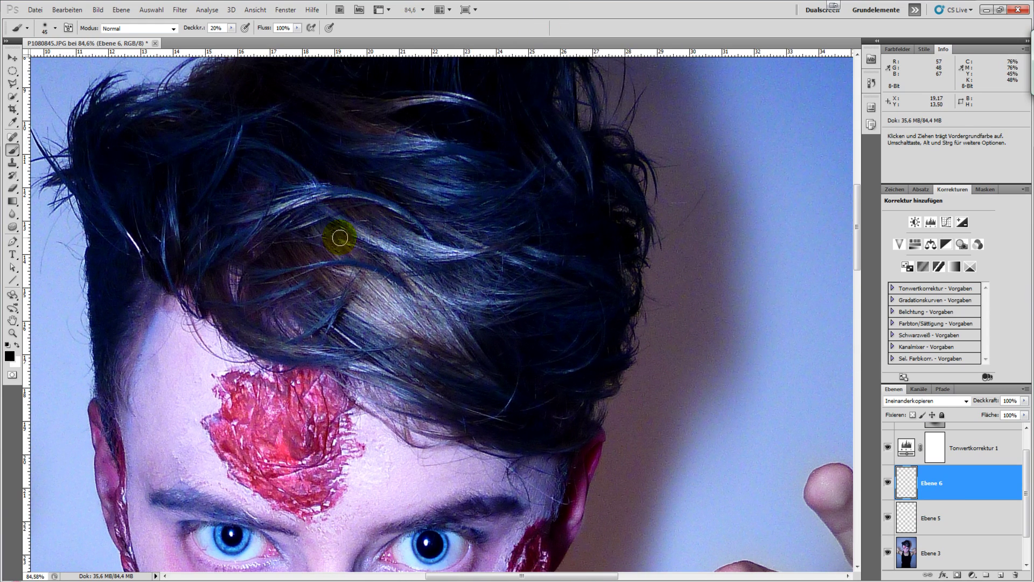
mouse_move(340, 237)
left_mouse_down()
mouse_move(439, 300)
mouse_move(485, 300)
mouse_move(426, 265)
left_mouse_up()
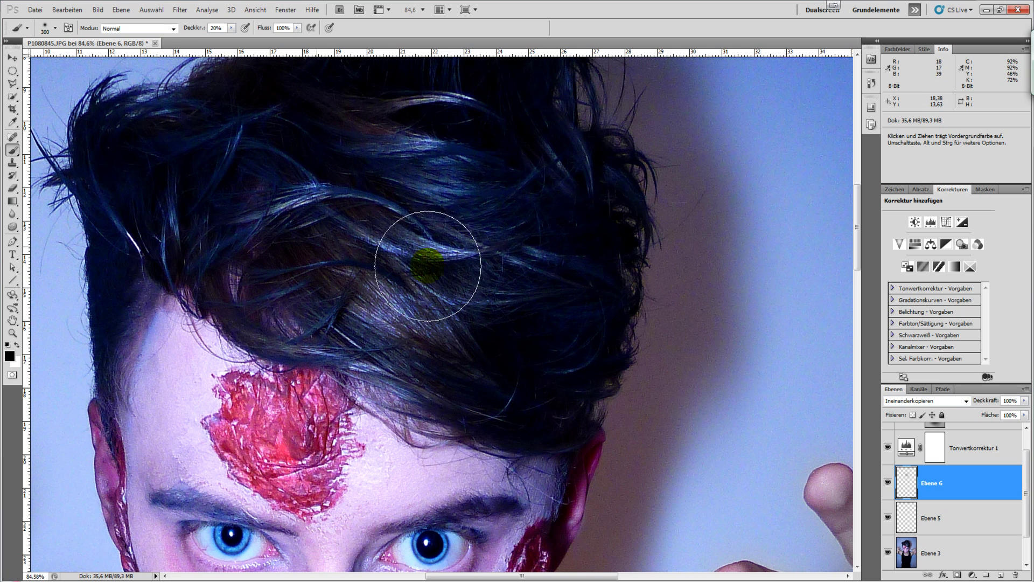
mouse_move(399, 134)
left_mouse_down()
mouse_move(416, 104)
mouse_move(441, 96)
left_mouse_up()
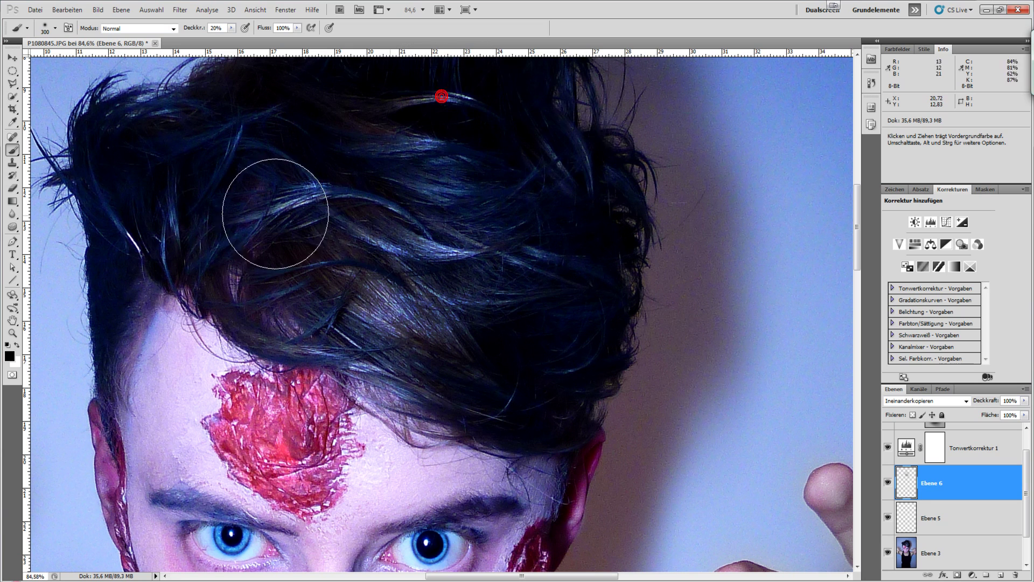
left_click_drag(427, 323, 347, 299)
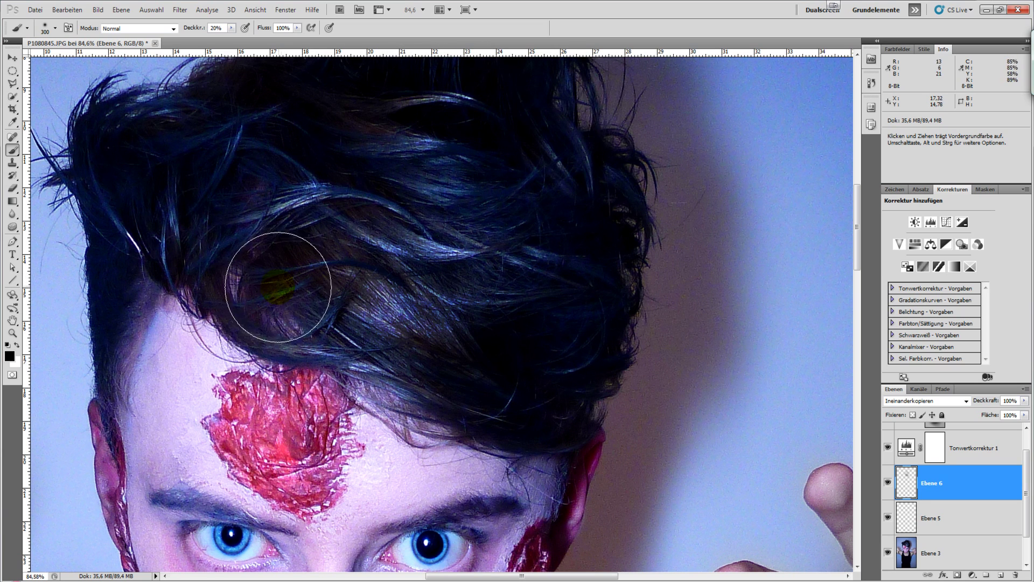
mouse_move(409, 293)
left_mouse_down()
mouse_move(403, 308)
mouse_move(504, 6)
left_mouse_up()
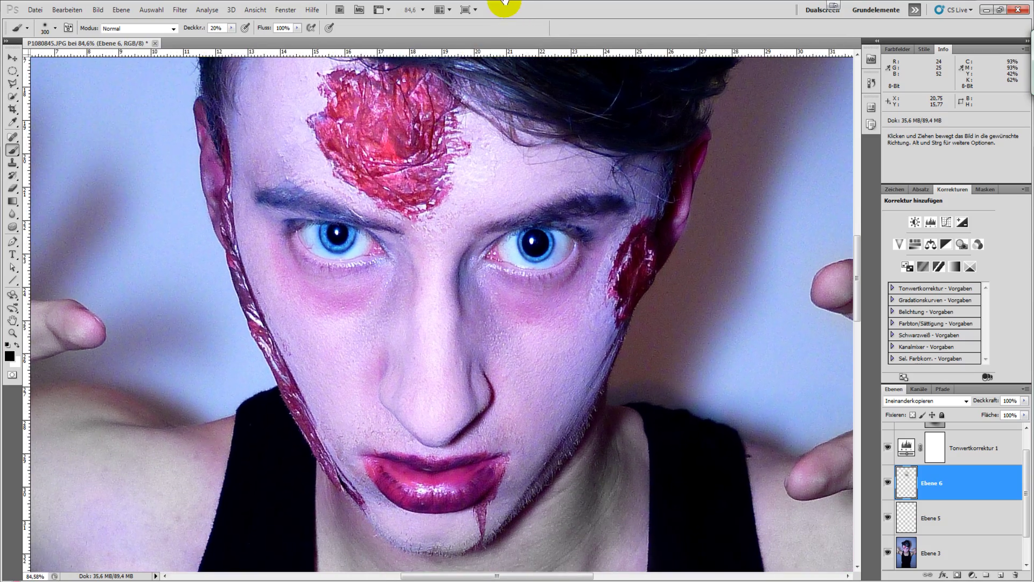
- Fit the image on screen and select Ebene 3, zooming in on the nose and cheeks
scroll(561, 221, "up", 3)
mouse_move(485, 231)
left_mouse_down()
mouse_move(507, 244)
mouse_move(104, 279)
mouse_move(360, 222)
mouse_move(386, 185)
mouse_move(396, 188)
left_mouse_up()
key("ctrl+0")
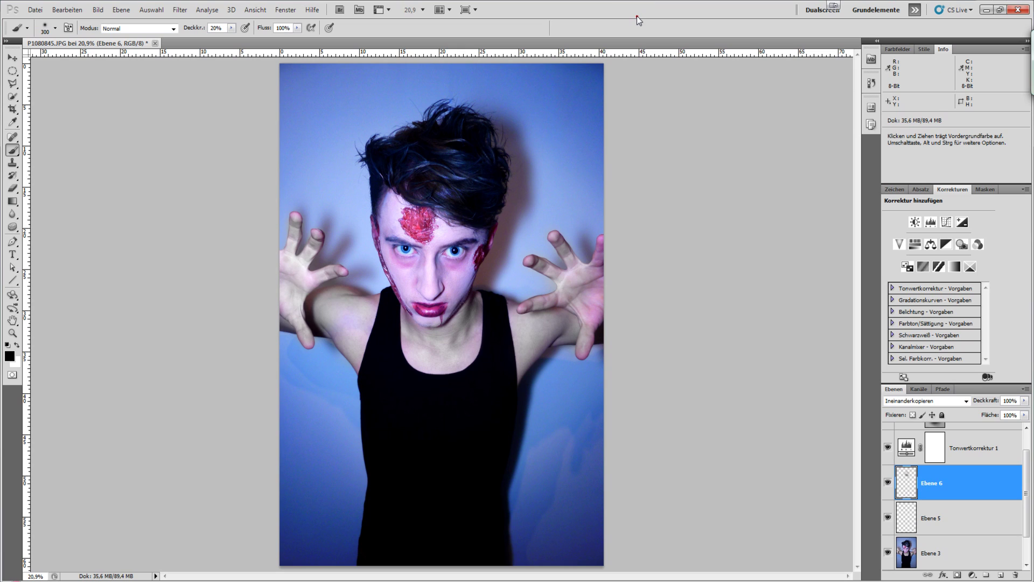
key("alt")
left_click(950, 552)
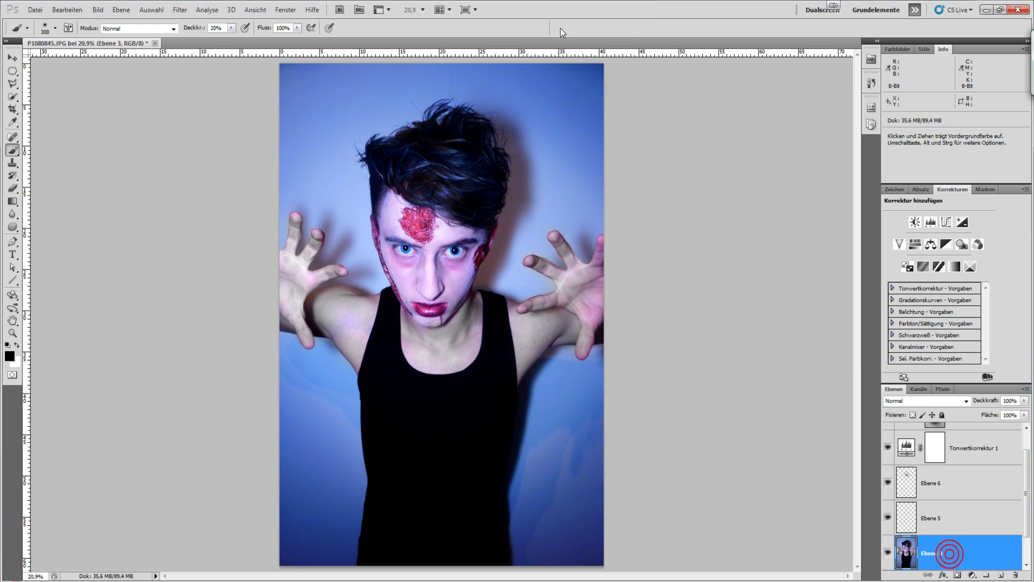
scroll(474, 280, "up", 2)
scroll(474, 280, "up", 2)
scroll(503, 253, "up", 1)
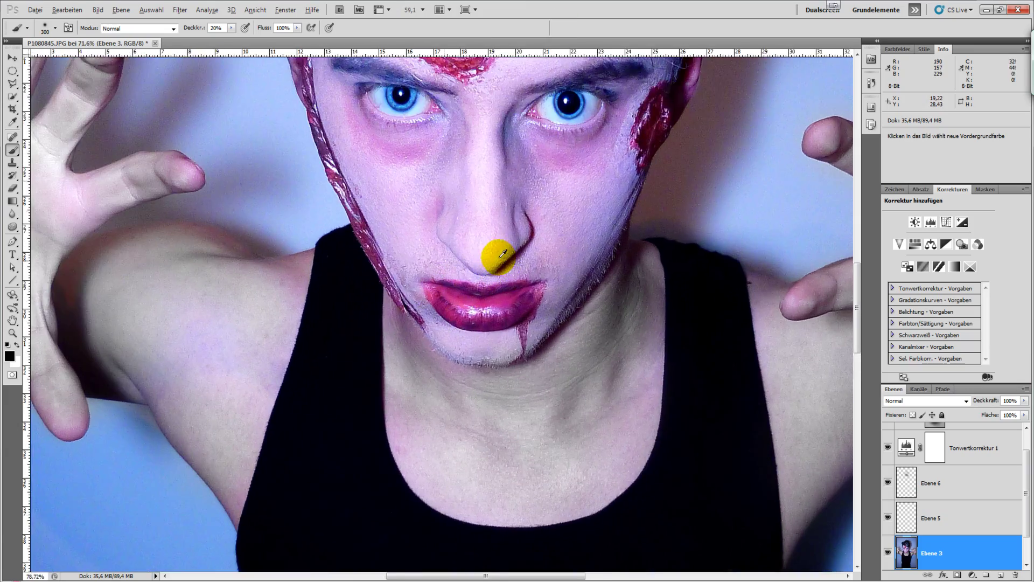
scroll(502, 253, "up", 2)
left_click_drag(512, 224, 437, 301)
scroll(422, 325, "down", 2)
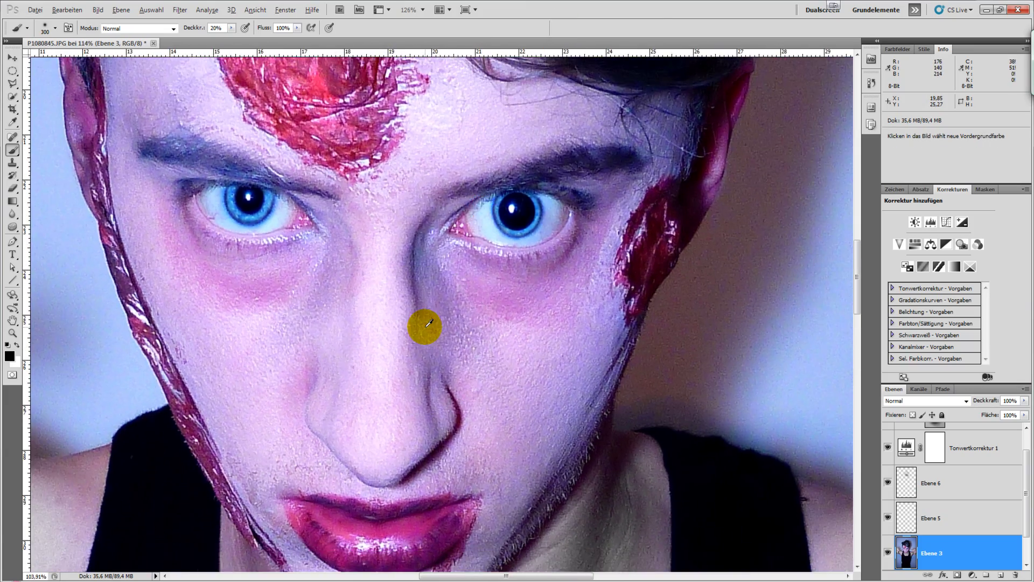
scroll(422, 323, "down", 1)
scroll(422, 319, "down", 1)
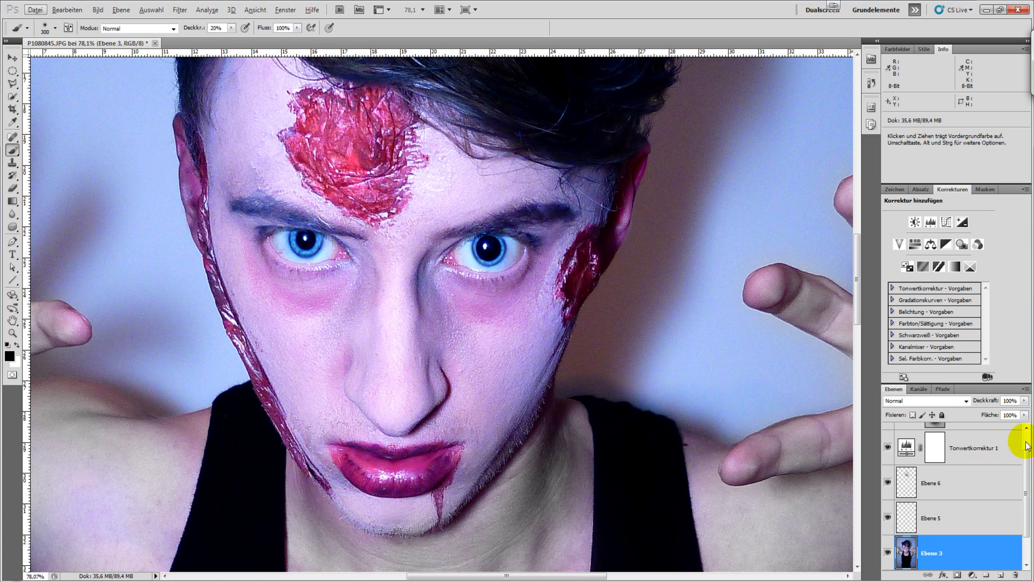
left_click_drag(1027, 471, 1027, 496)
- Apply a Gaussian blur of about 8.7 px to Ebene 3 Kopie and add a layer mask
left_click(957, 533)
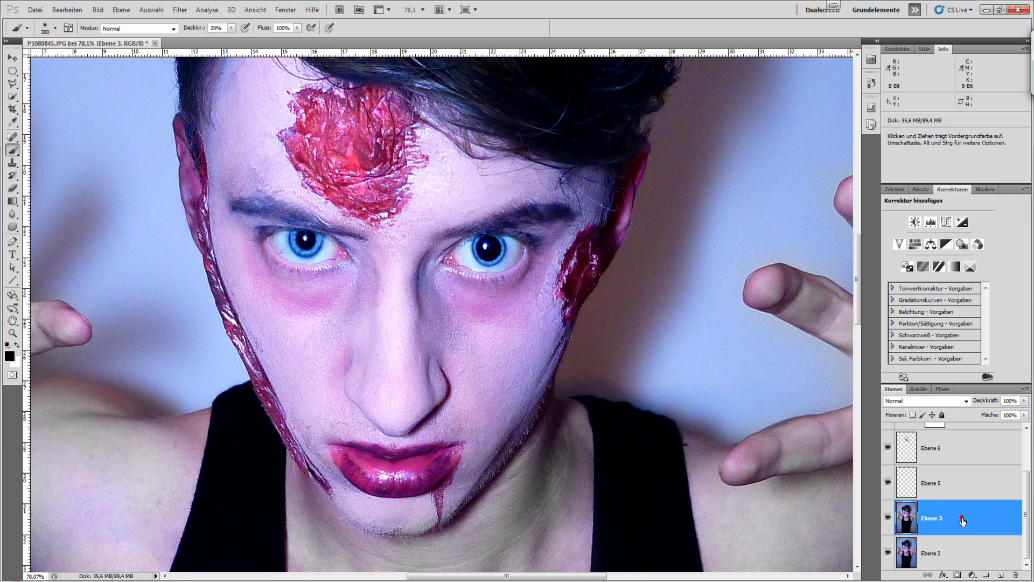
left_click(943, 529)
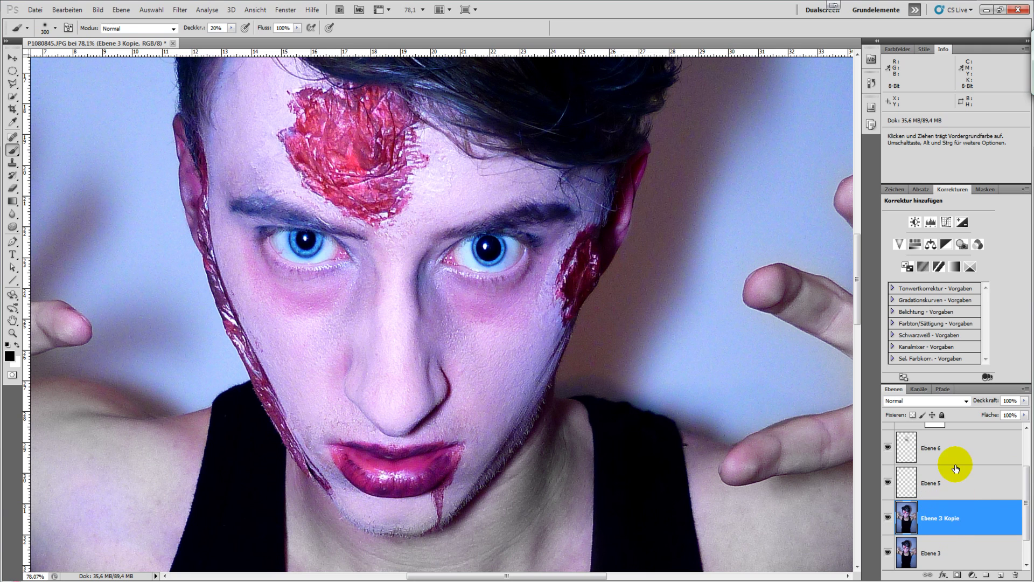
left_click(181, 10)
mouse_move(214, 226)
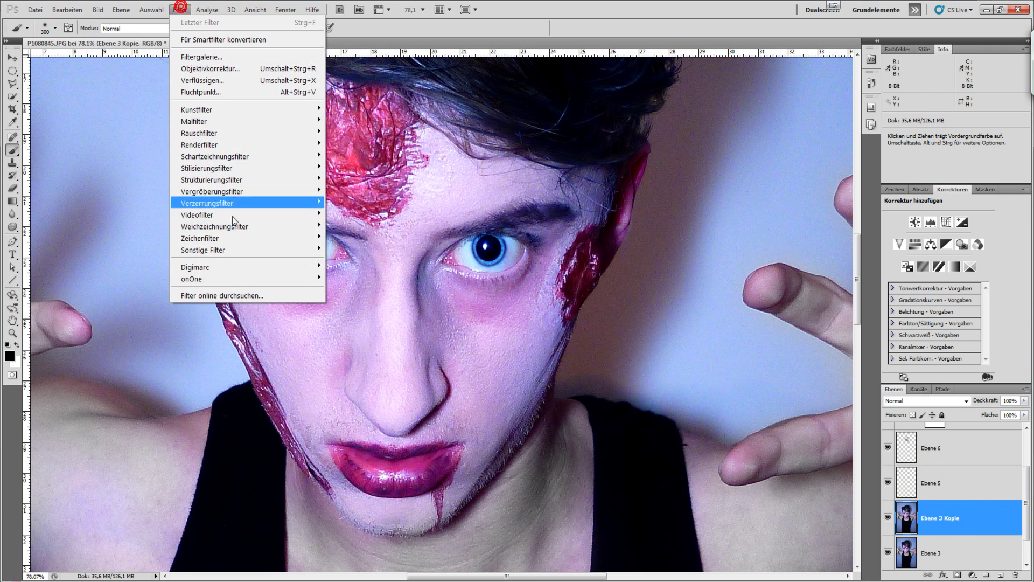
left_click(377, 273)
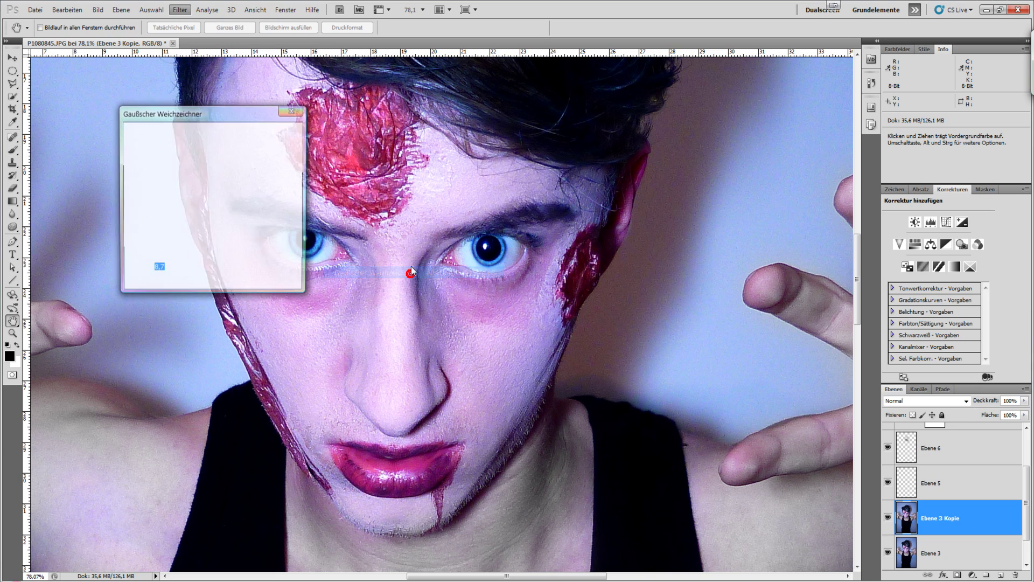
left_click_drag(203, 282, 157, 281)
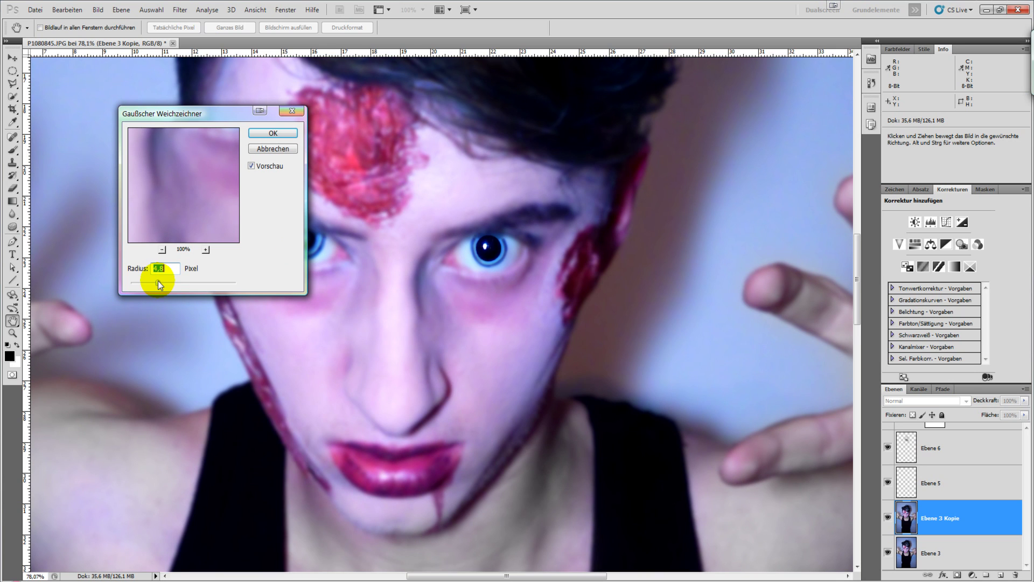
left_click(252, 166)
left_click(252, 166)
left_click(259, 133)
key("b")
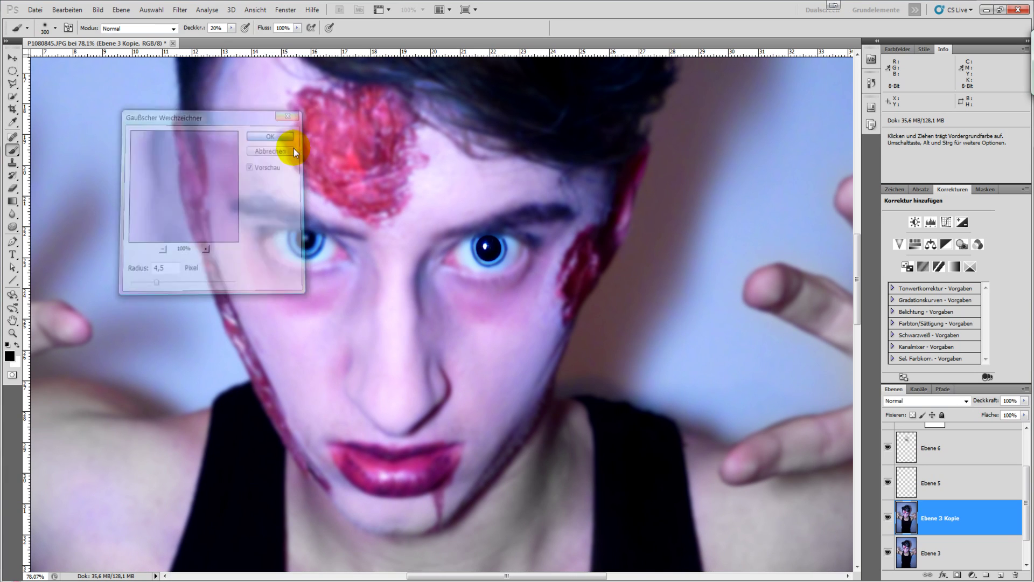
left_click(956, 575)
- Invert the mask to black and paint 20% white softening over the cheeks, nose and brow
key("ctrl+i")
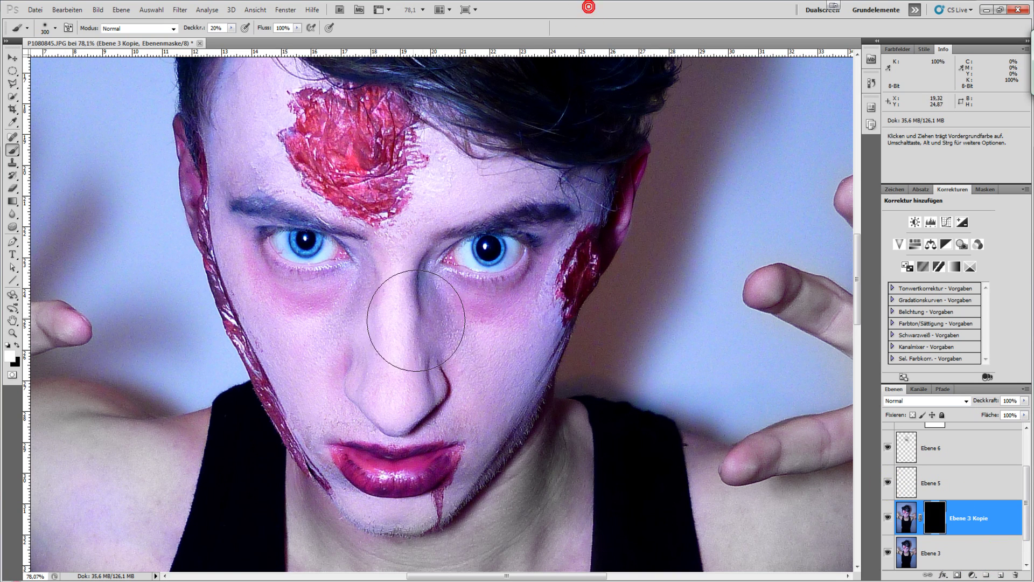
left_click(477, 338)
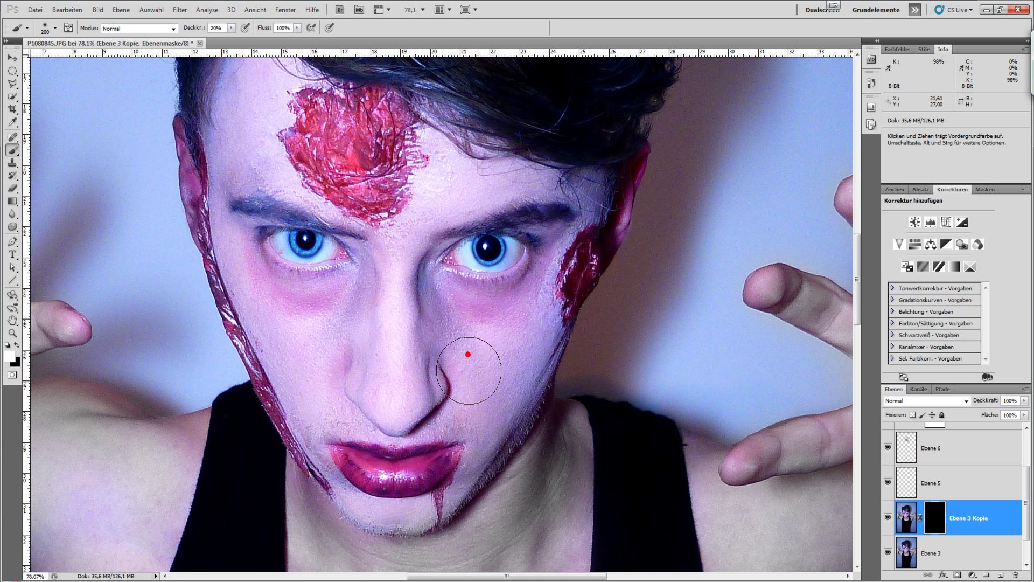
left_click(478, 411)
left_click_drag(412, 346, 319, 379)
key("bracketleft")
key("bracketleft")
left_click_drag(296, 325, 240, 273)
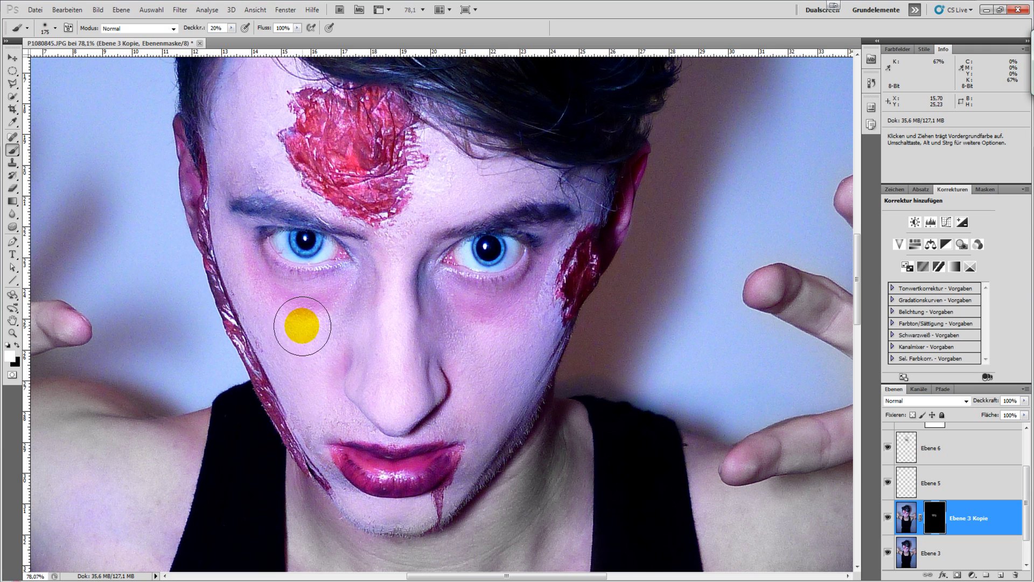
left_click(410, 238)
mouse_move(410, 238)
left_mouse_down()
mouse_move(506, 411)
mouse_move(484, 468)
mouse_move(360, 409)
mouse_move(328, 406)
mouse_move(492, 383)
mouse_move(565, 245)
left_mouse_up()
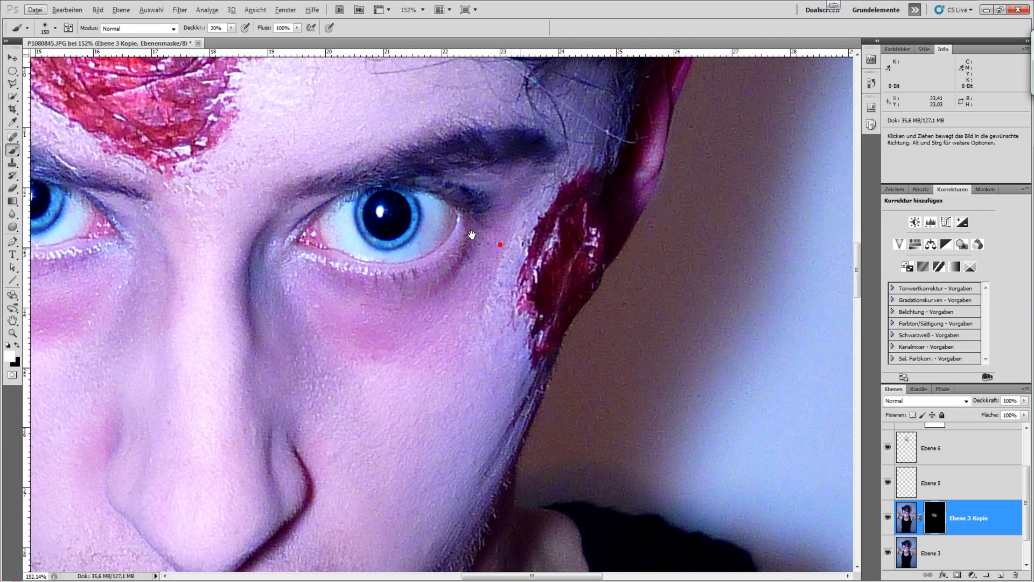
- With a 100 px brush, soften the eye corner, forehead, temple and cheek
left_click_drag(489, 224, 506, 207)
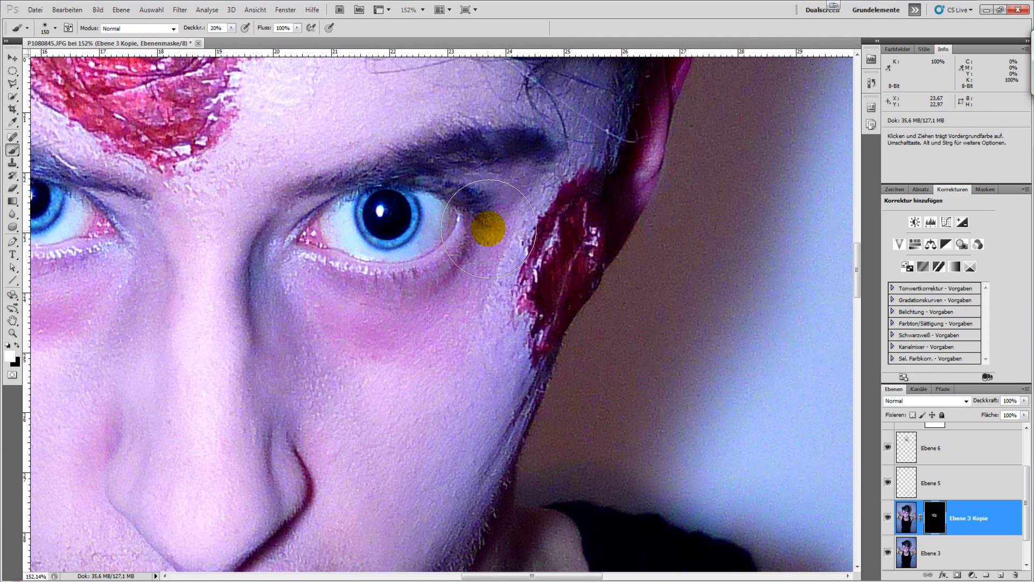
key("bracketleft")
key("bracketleft")
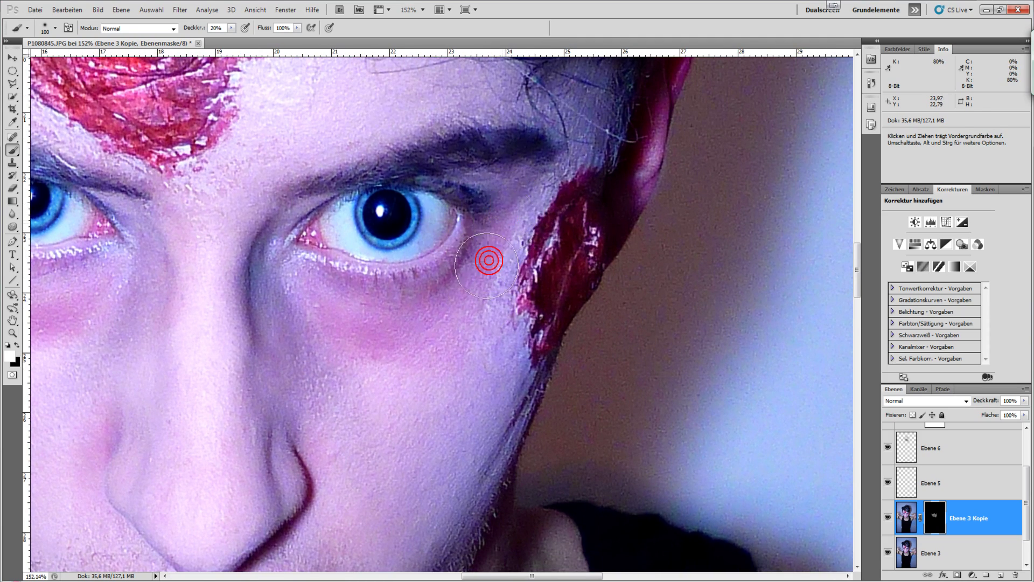
left_click_drag(314, 333, 284, 115)
scroll(311, 173, "up", 5)
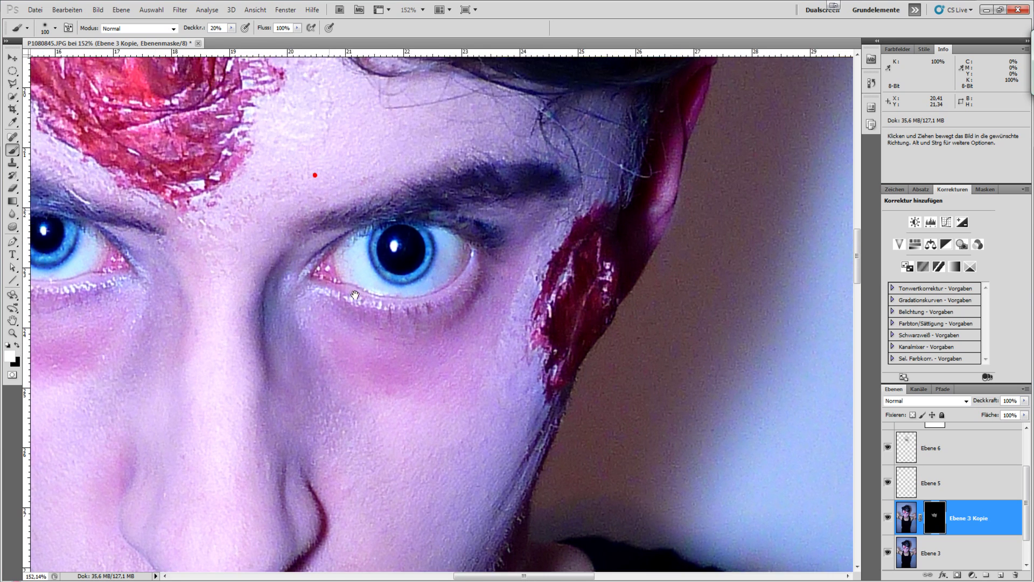
left_click_drag(426, 274, 402, 257)
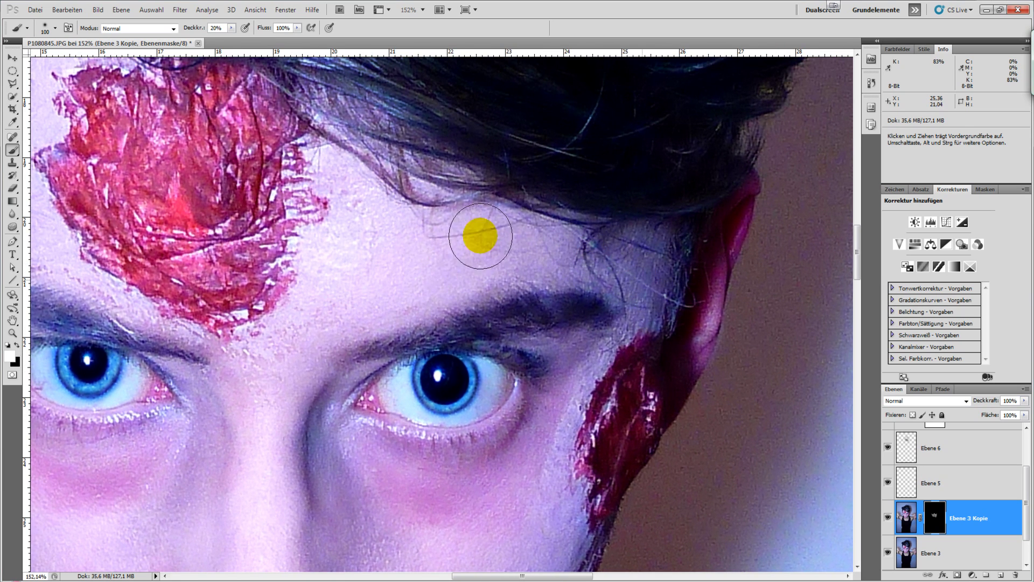
left_click(271, 348)
left_click_drag(272, 348, 612, 413)
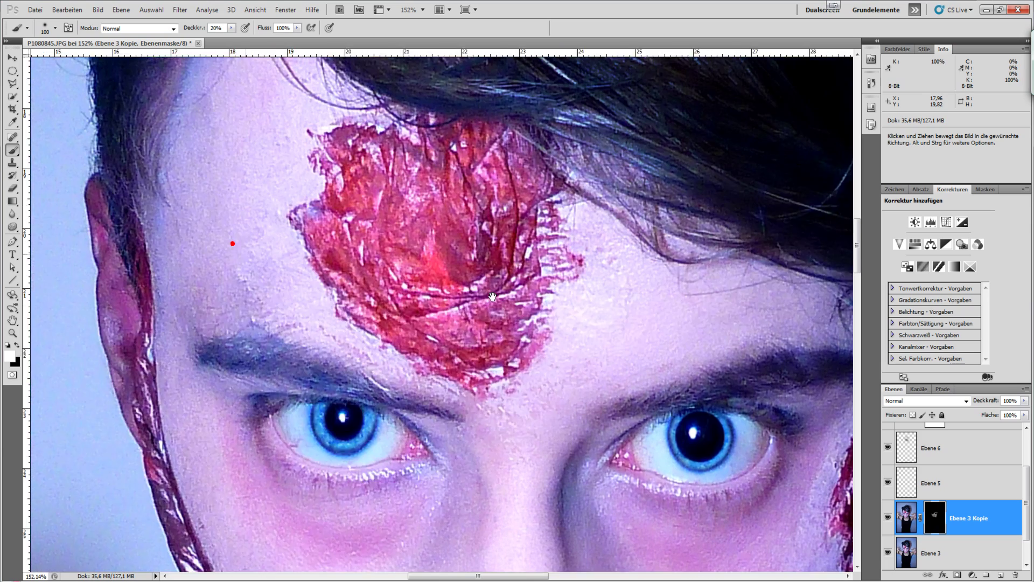
left_click_drag(550, 300, 349, 326)
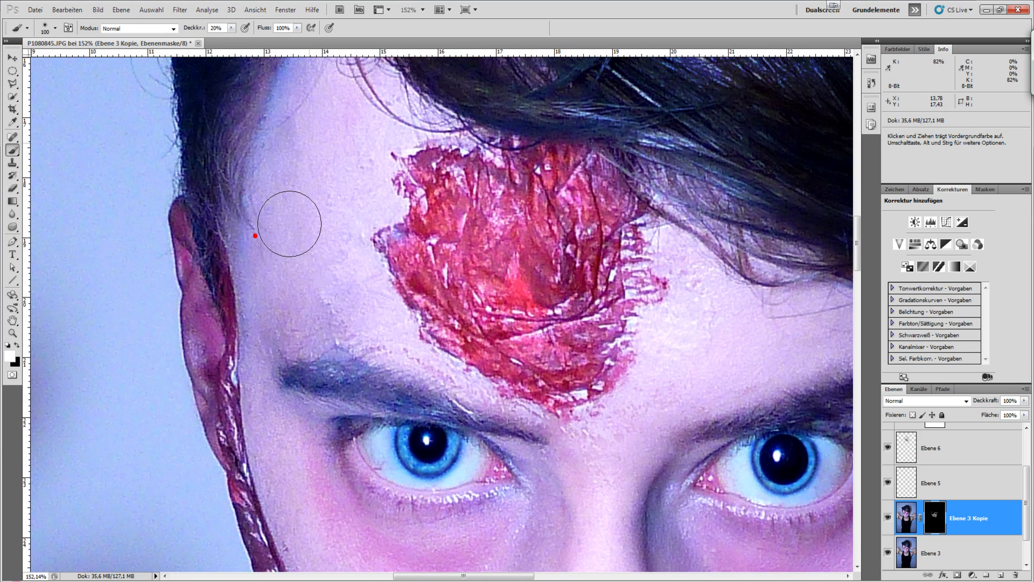
mouse_move(357, 169)
left_mouse_down()
mouse_move(342, 274)
mouse_move(300, 293)
left_mouse_up()
left_click(317, 381)
left_click(499, 272)
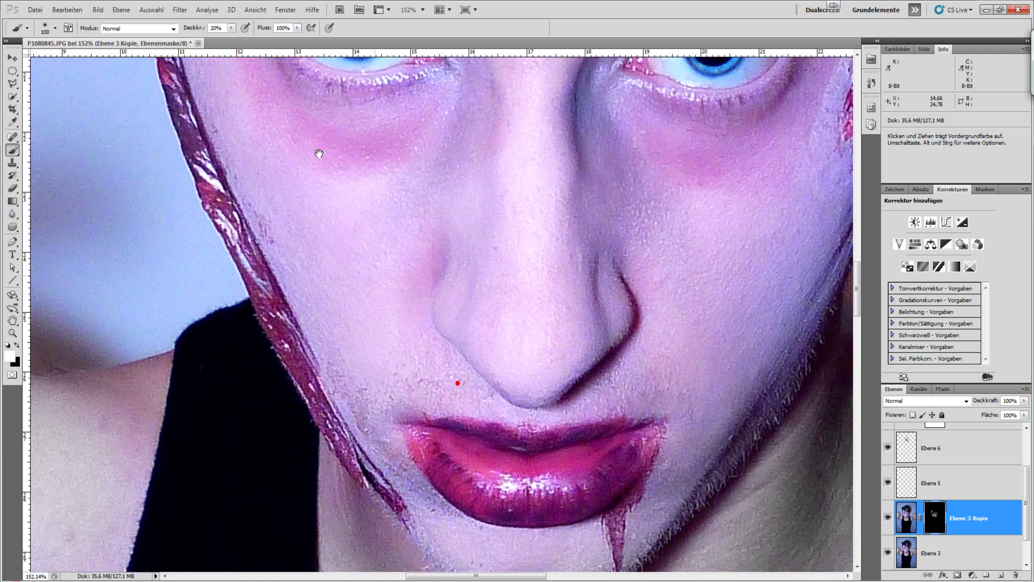
- Reveal the softening on the upper lip, jaw, chin and cheeks
left_click_drag(473, 454, 316, 190)
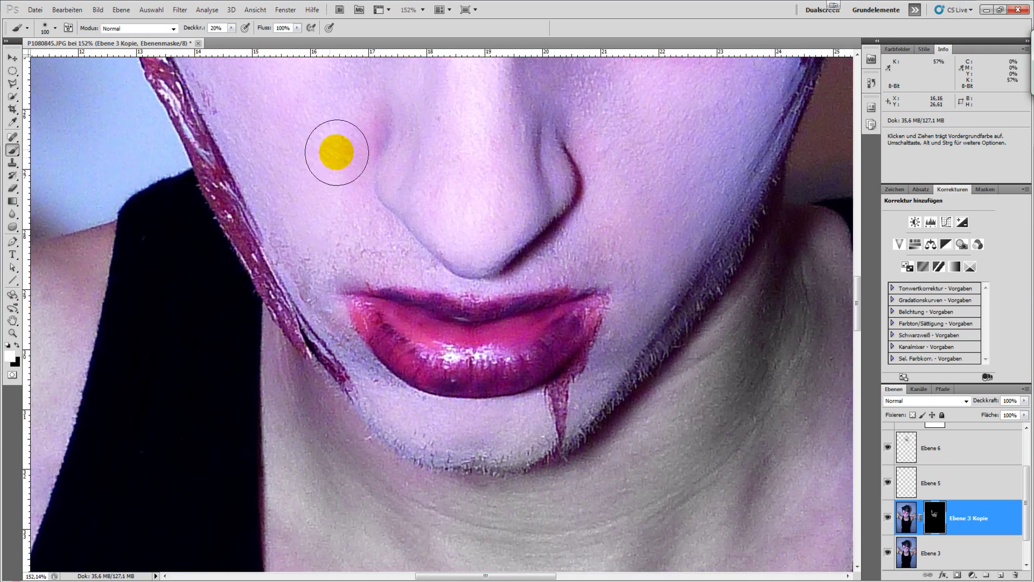
left_click_drag(334, 152, 366, 234)
left_click_drag(506, 255, 671, 297)
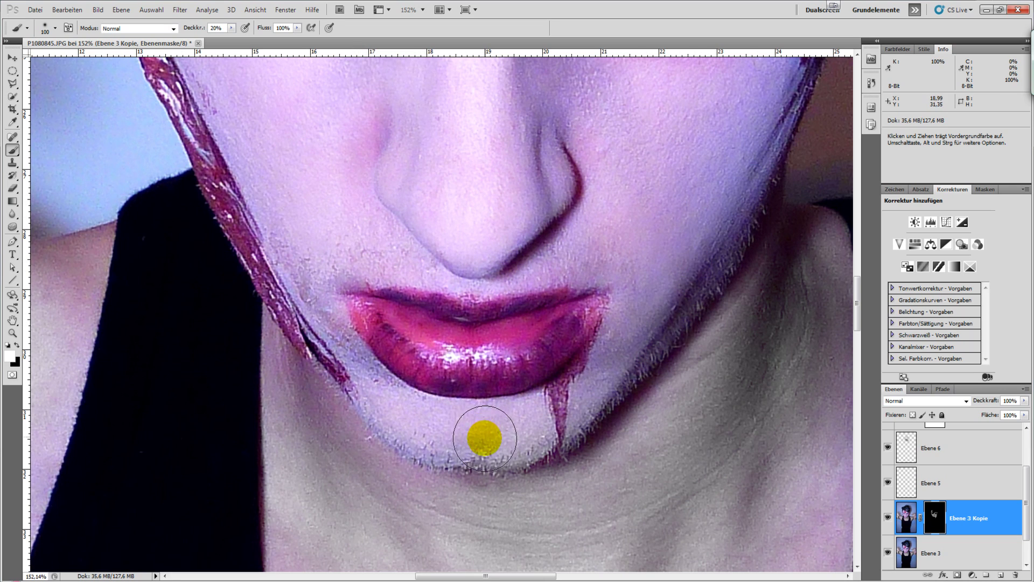
mouse_move(452, 440)
left_mouse_down()
mouse_move(399, 448)
mouse_move(659, 376)
left_mouse_up()
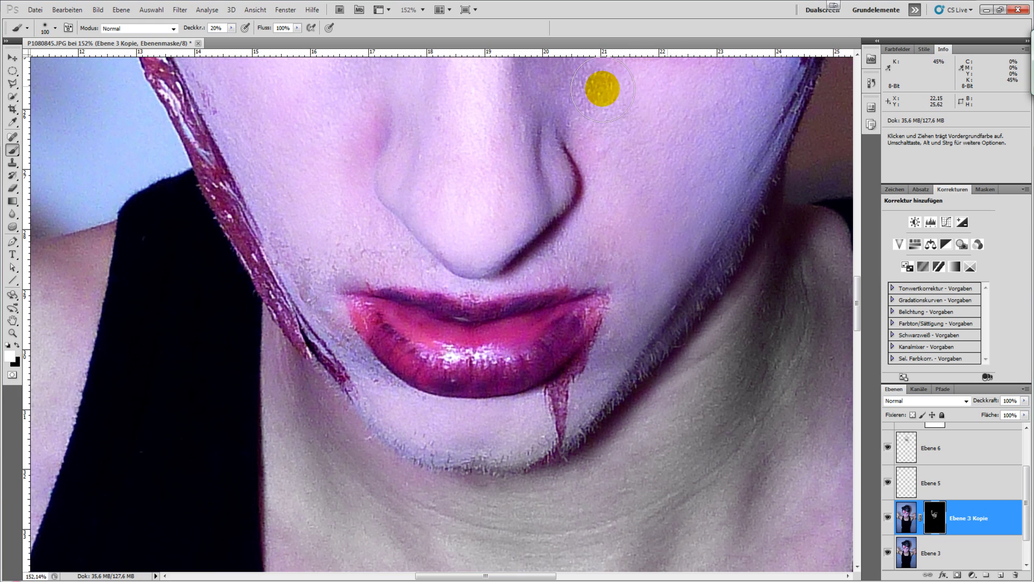
mouse_move(603, 88)
left_mouse_down()
mouse_move(480, 221)
mouse_move(582, 285)
left_mouse_up()
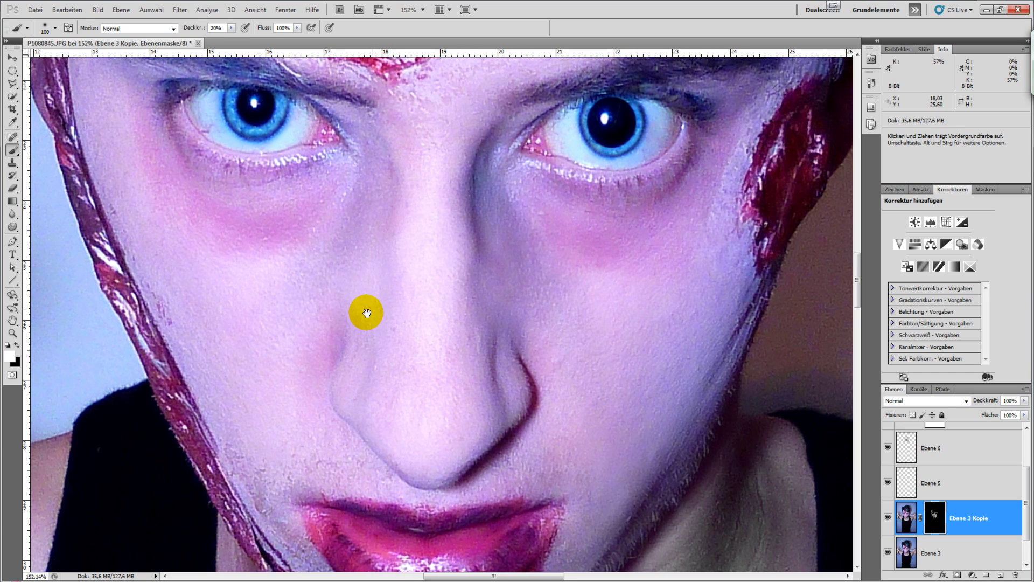
left_click_drag(369, 307, 469, 162)
mouse_move(427, 317)
left_mouse_down()
mouse_move(399, 314)
mouse_move(429, 242)
left_mouse_up()
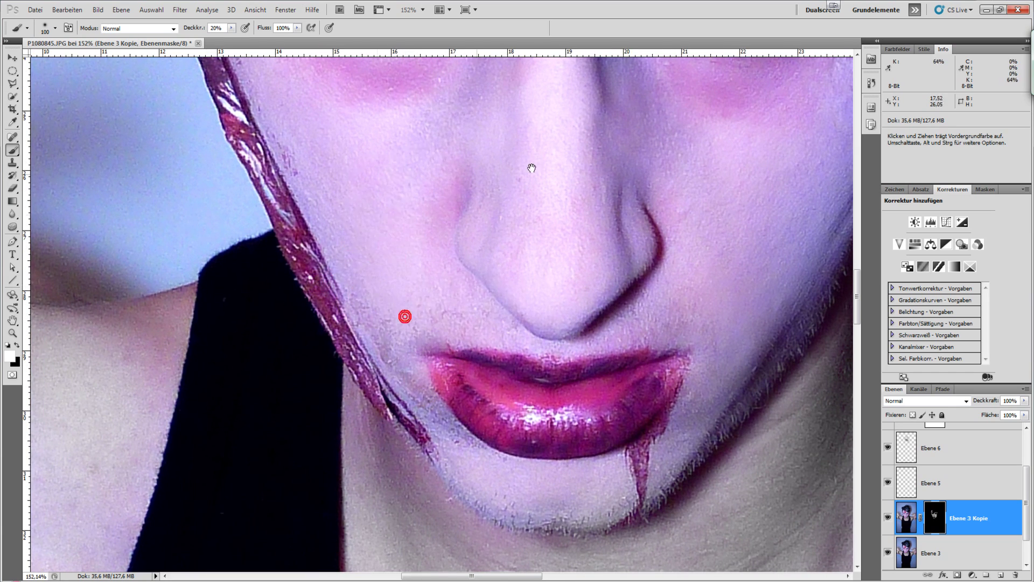
left_click_drag(501, 200, 250, 264)
mouse_move(565, 177)
left_mouse_down()
mouse_move(339, 339)
mouse_move(457, 294)
left_mouse_up()
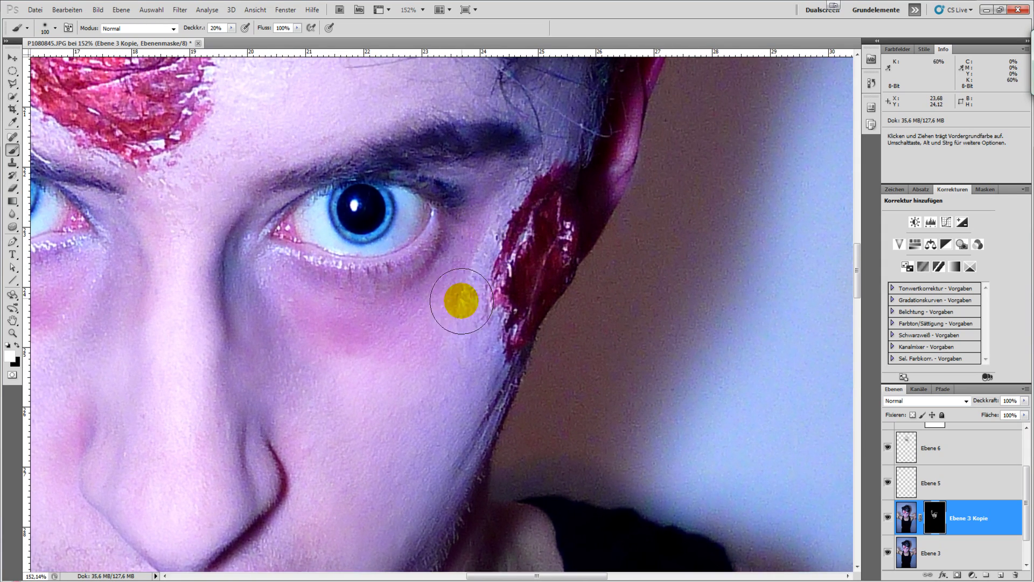
- Soften the hairline, the cheek beside the nose, the area near the cheek wound and the forehead
left_click_drag(456, 168, 518, 362)
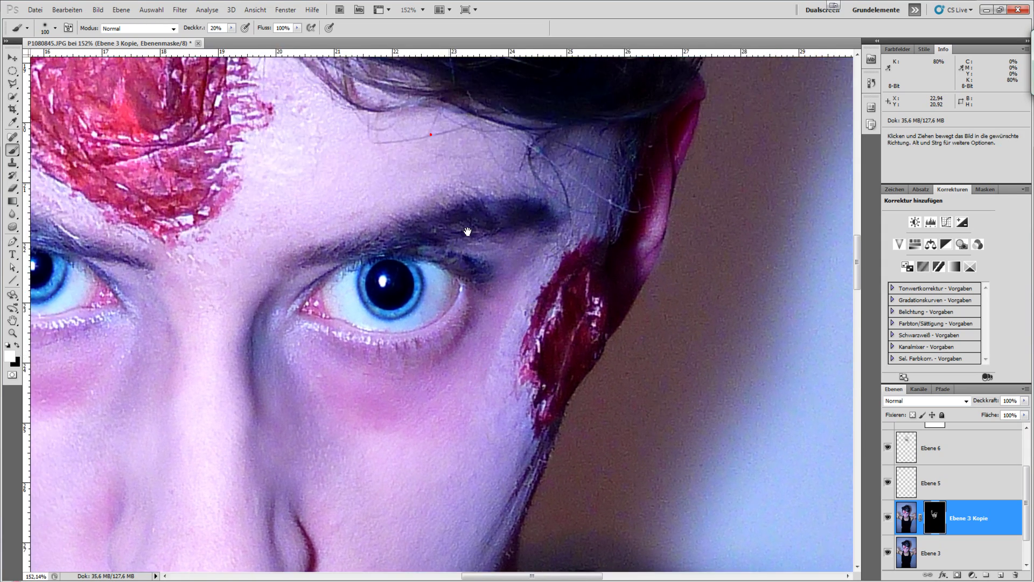
left_click(569, 289)
left_click_drag(381, 282, 652, 290)
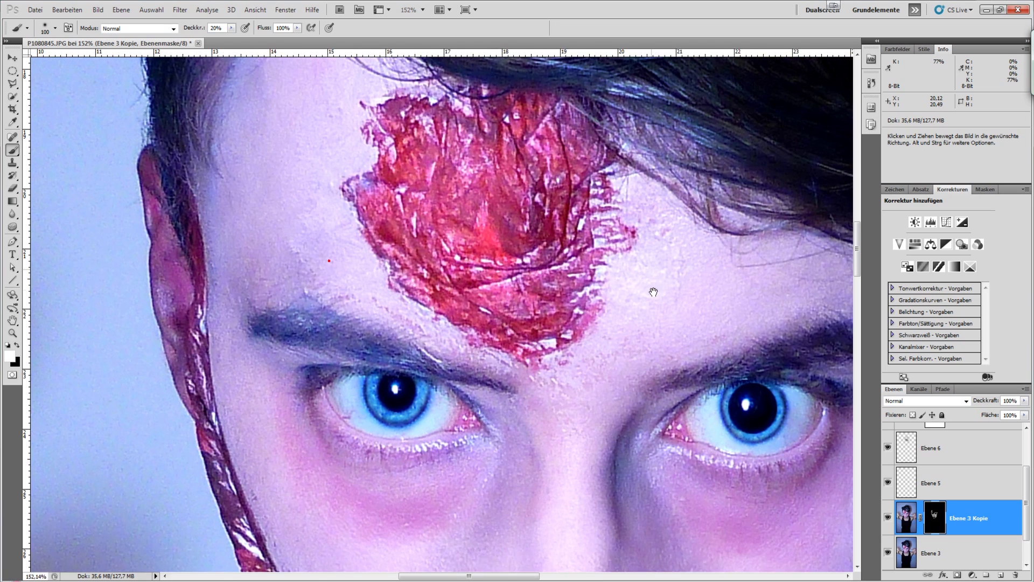
left_click_drag(577, 337, 603, 211)
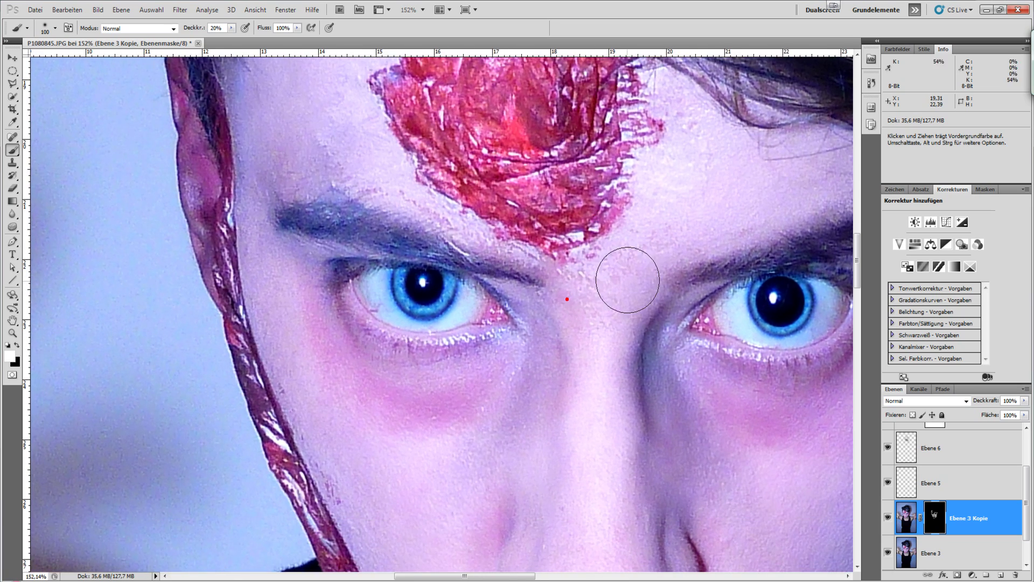
left_click_drag(597, 330, 426, 189)
left_click(557, 307)
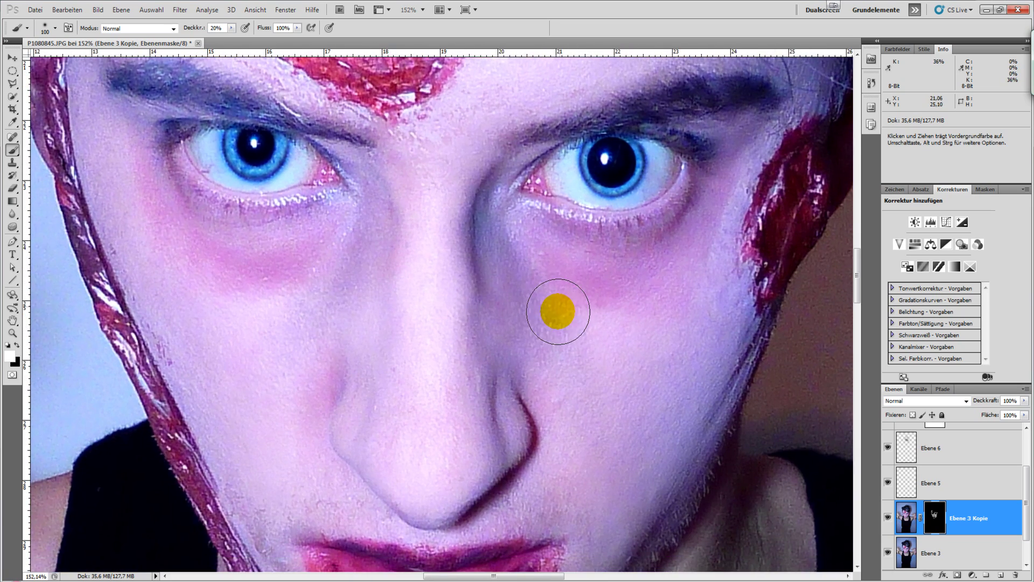
left_click_drag(660, 289, 463, 300)
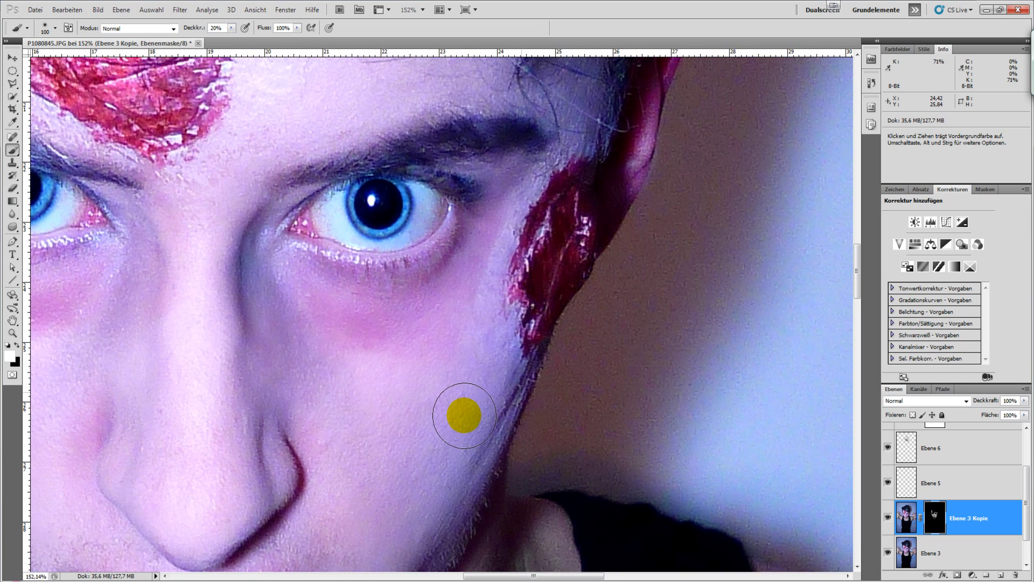
left_click_drag(461, 415, 409, 374)
left_click_drag(333, 224, 487, 394)
mouse_move(346, 181)
left_mouse_down()
mouse_move(300, 162)
mouse_move(253, 167)
left_mouse_up()
left_click_drag(439, 291, 654, 143)
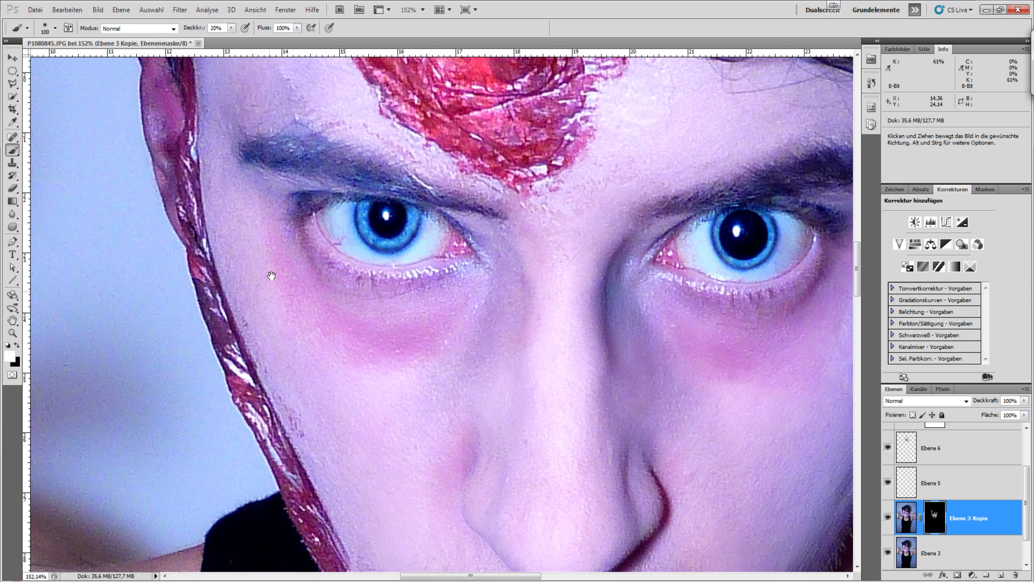
mouse_move(272, 277)
left_mouse_down()
mouse_move(374, 208)
mouse_move(497, 278)
left_mouse_up()
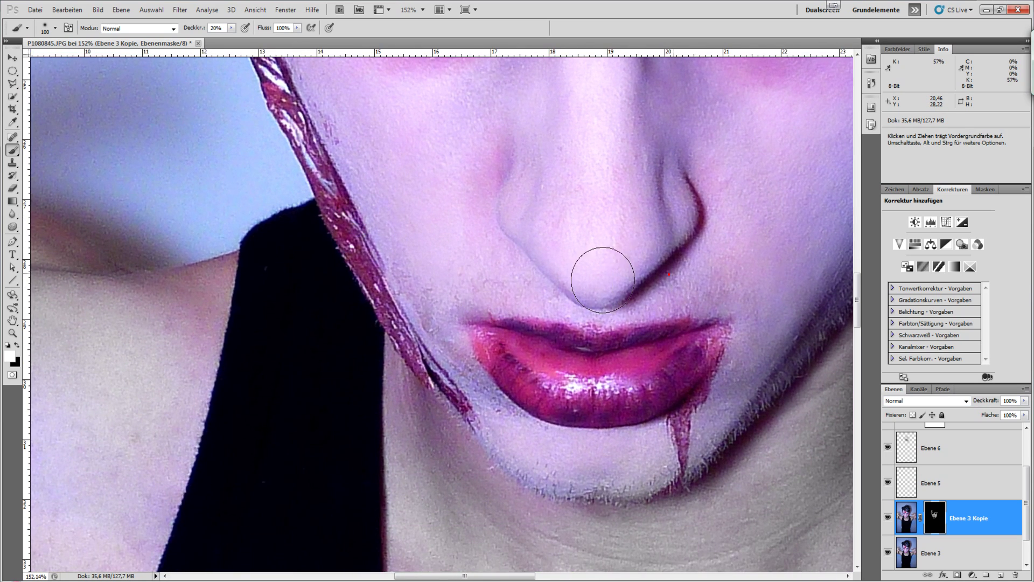
- Paint softening over the neck creases with a 200 px brush
left_click_drag(755, 276, 560, 133)
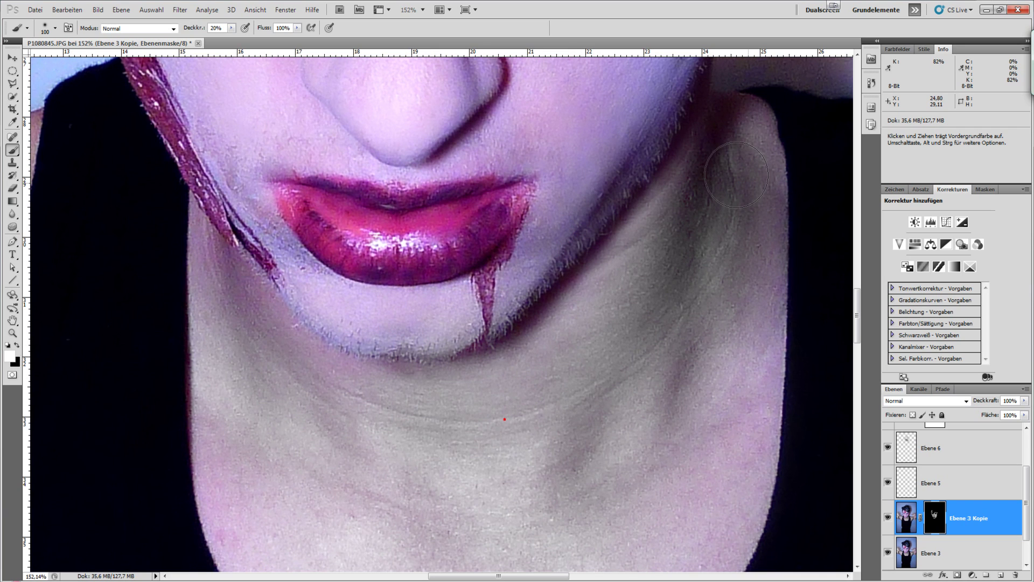
left_click_drag(507, 345, 619, 70)
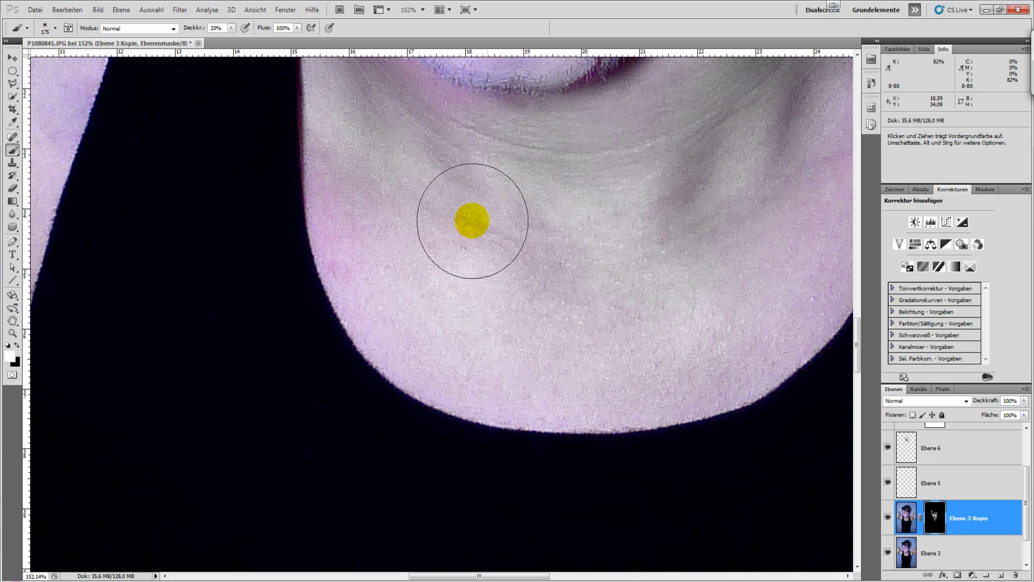
left_click_drag(555, 218, 409, 211)
key("bracketright")
key("bracketright")
key("bracketright")
left_click_drag(691, 233, 659, 283)
left_click_drag(612, 161, 425, 380)
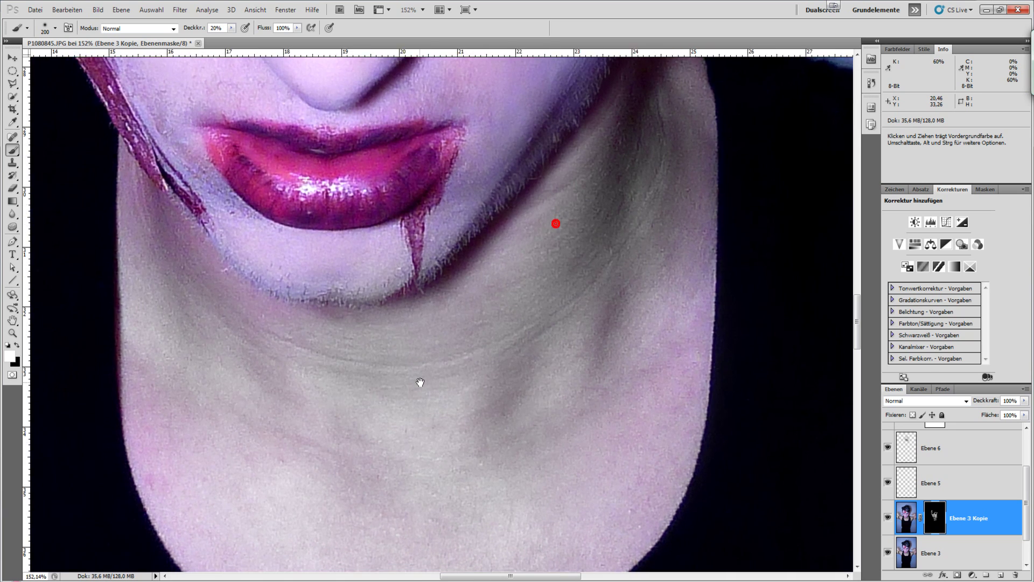
left_click(298, 328)
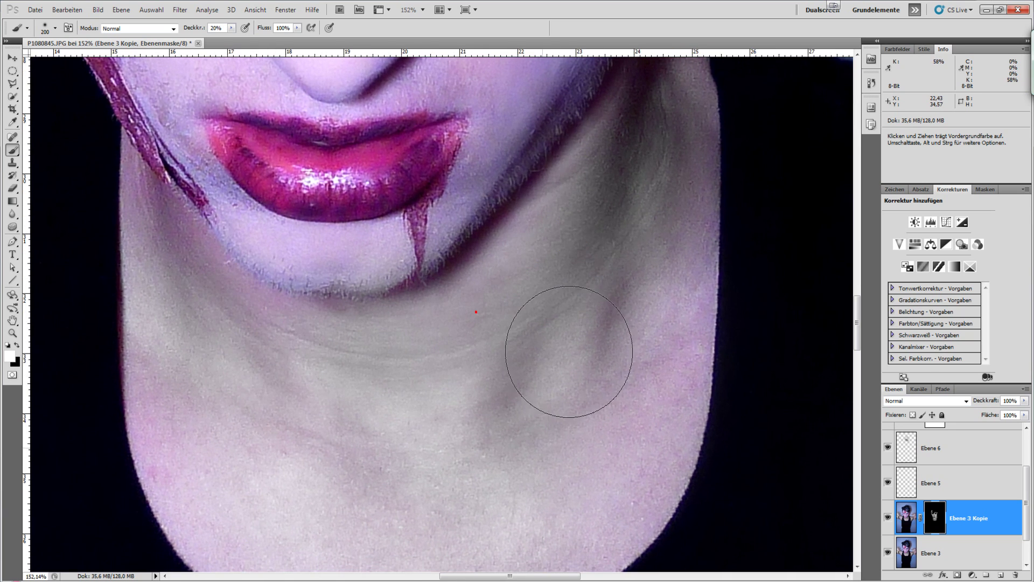
- Dab softening onto the upper arm and fit the whole image on screen
left_click_drag(494, 478, 496, 318)
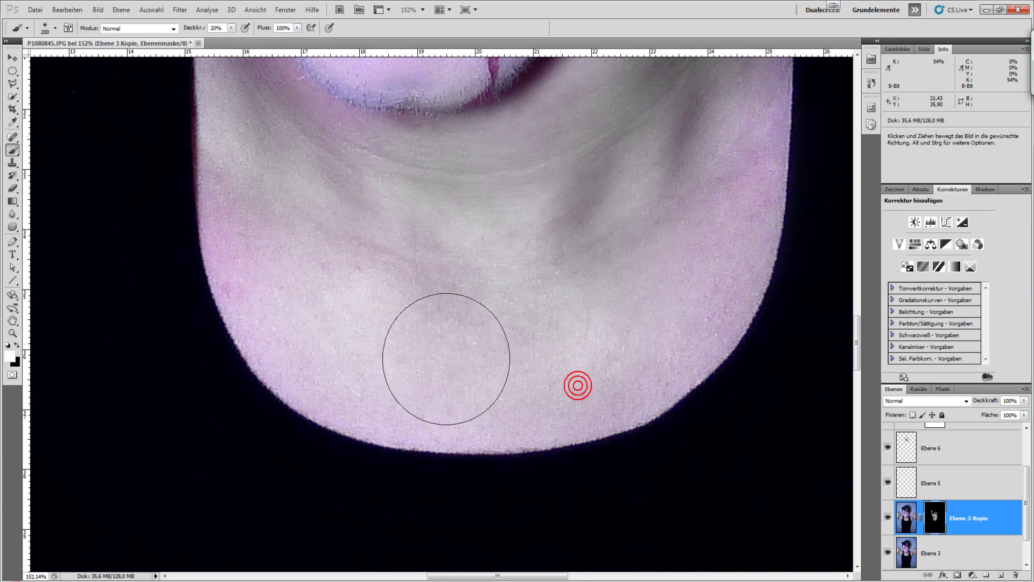
left_click_drag(443, 369, 675, 392)
mouse_move(58, 108)
left_mouse_down()
mouse_move(508, 203)
mouse_move(520, 254)
left_mouse_up()
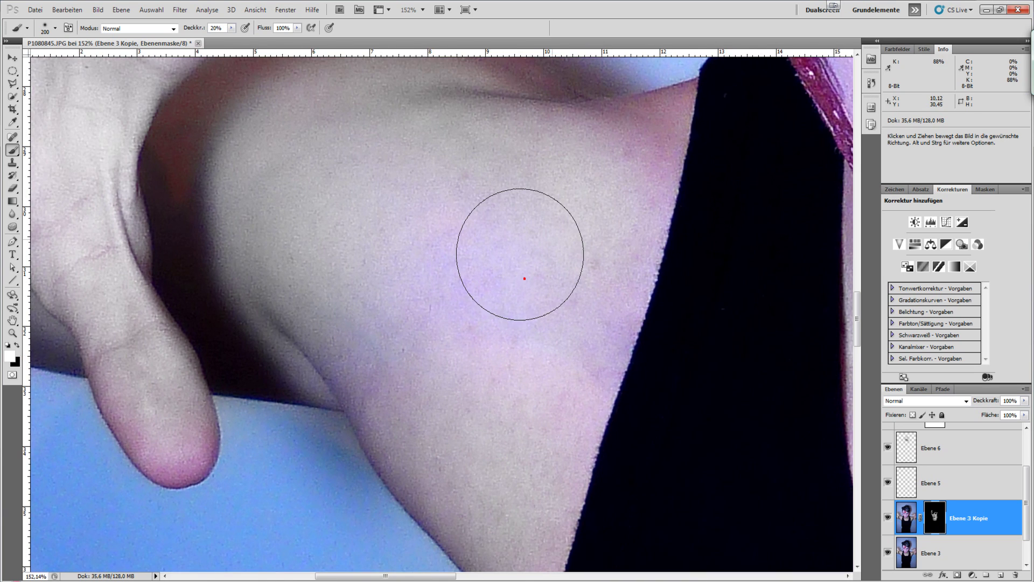
mouse_move(619, 203)
left_mouse_down()
mouse_move(316, 249)
mouse_move(280, 105)
left_mouse_up()
scroll(261, 79, "down", 2)
scroll(323, 189, "down", 2)
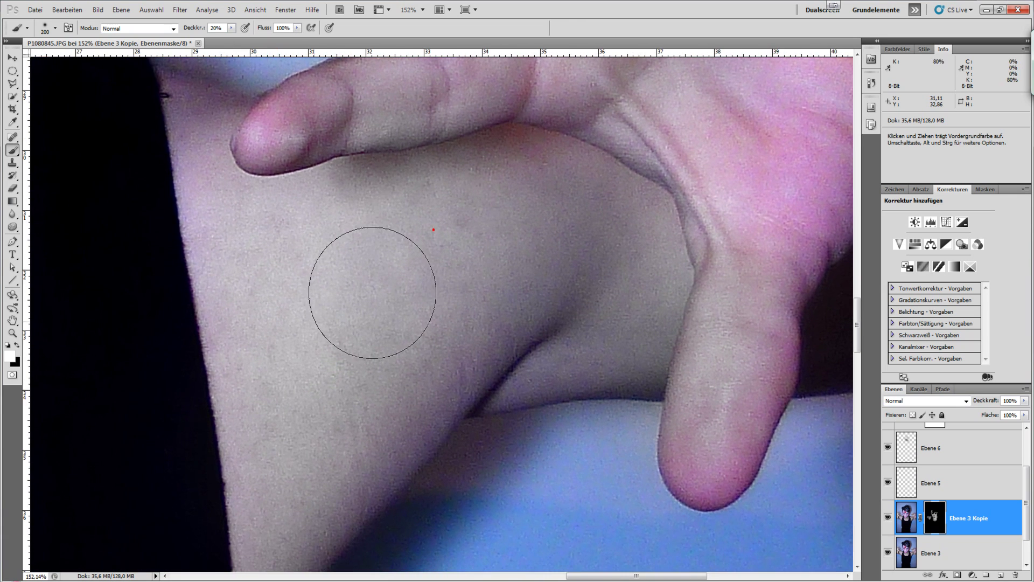
left_click(244, 428)
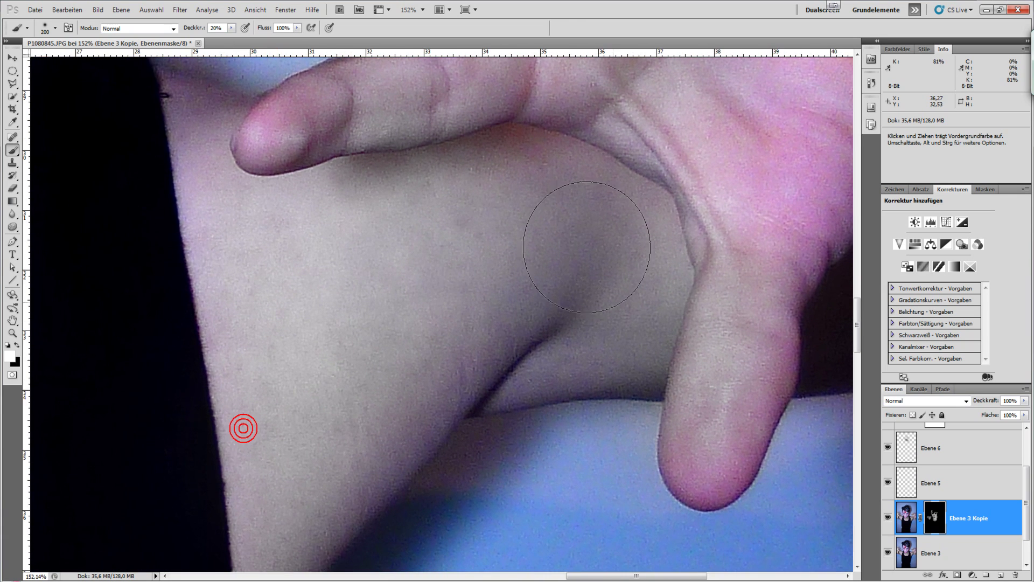
key("ctrl+0")
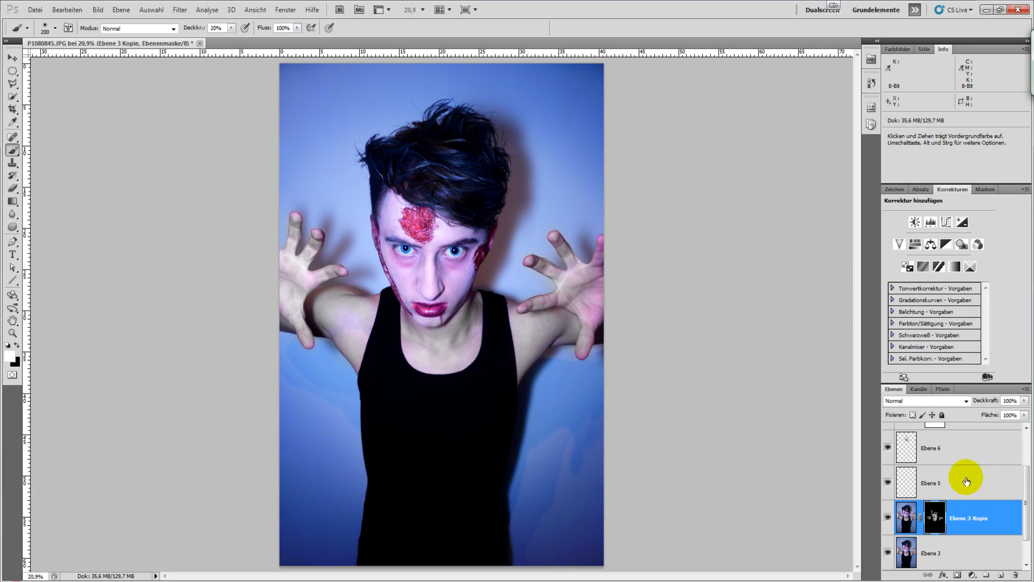
- Create empty layer Ebene 7 directly above Ebene 3 Kopie
scroll(966, 481, "up", 2)
left_click(972, 442)
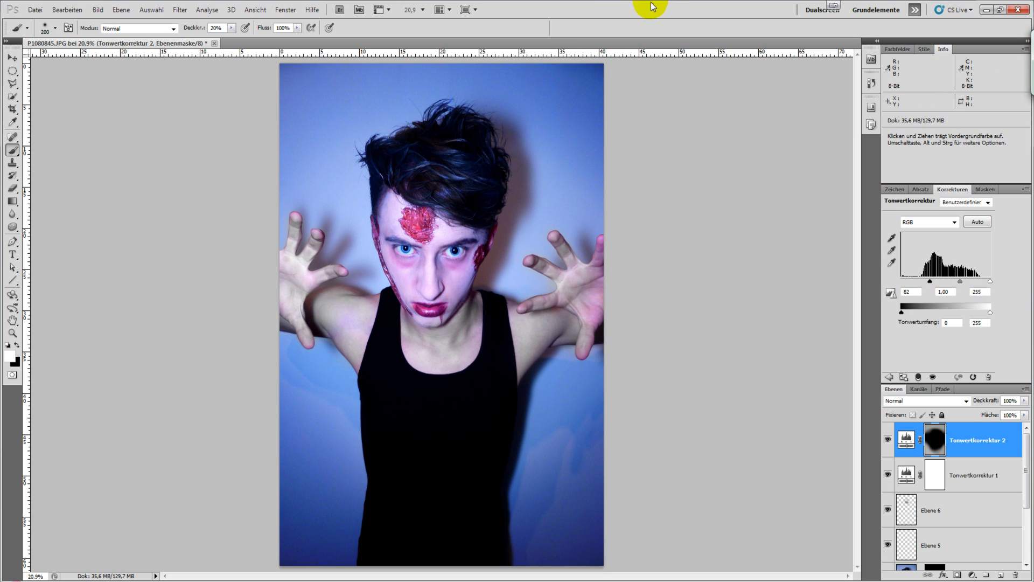
mouse_move(1023, 469)
left_mouse_down()
mouse_move(1023, 516)
mouse_move(1023, 488)
left_mouse_up()
left_click(941, 489)
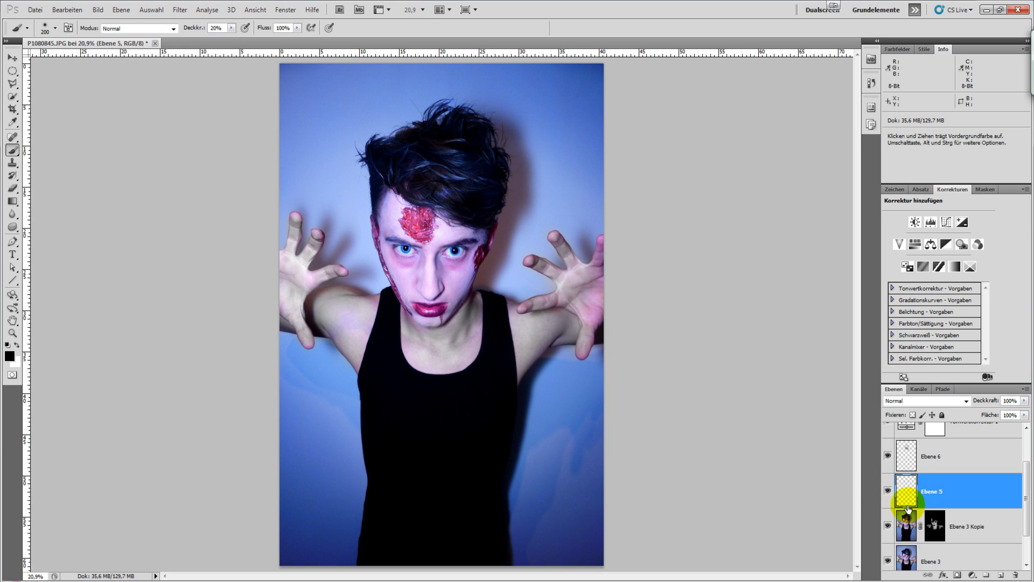
left_click(988, 531)
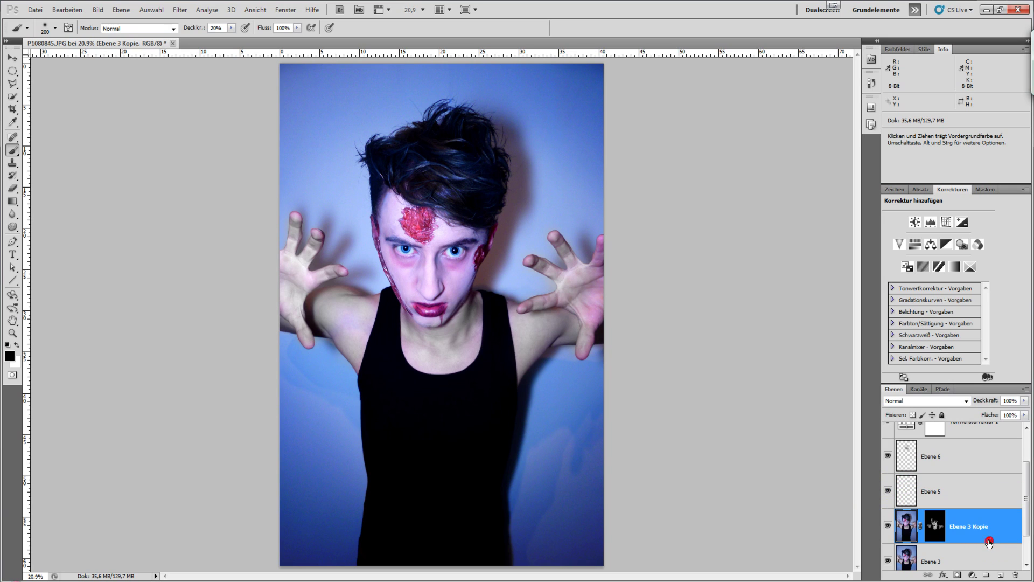
left_click(999, 575)
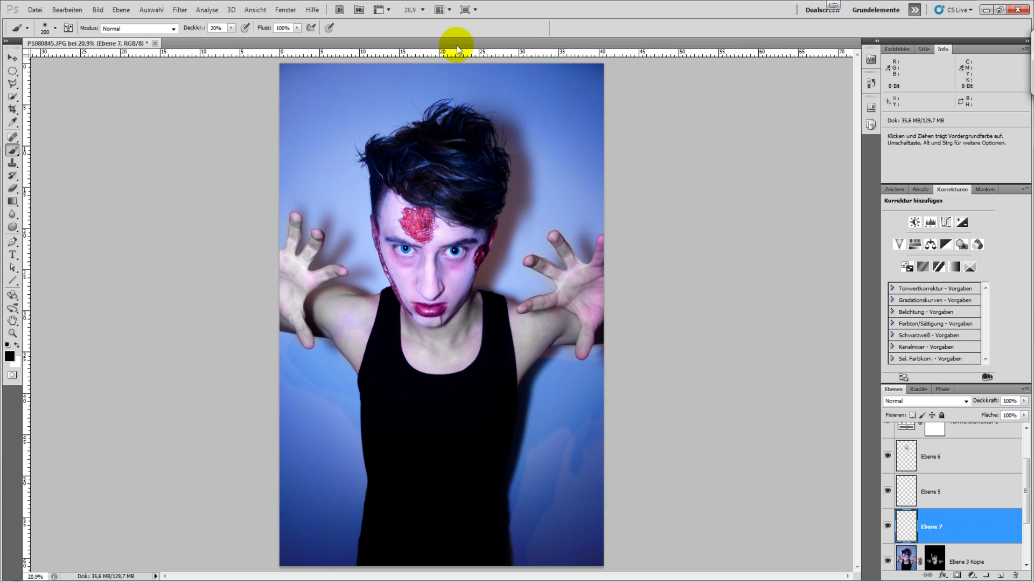
- Set a 400 px brush to 5% opacity, undoing a first too-strong dab on the arm
left_click(12, 150)
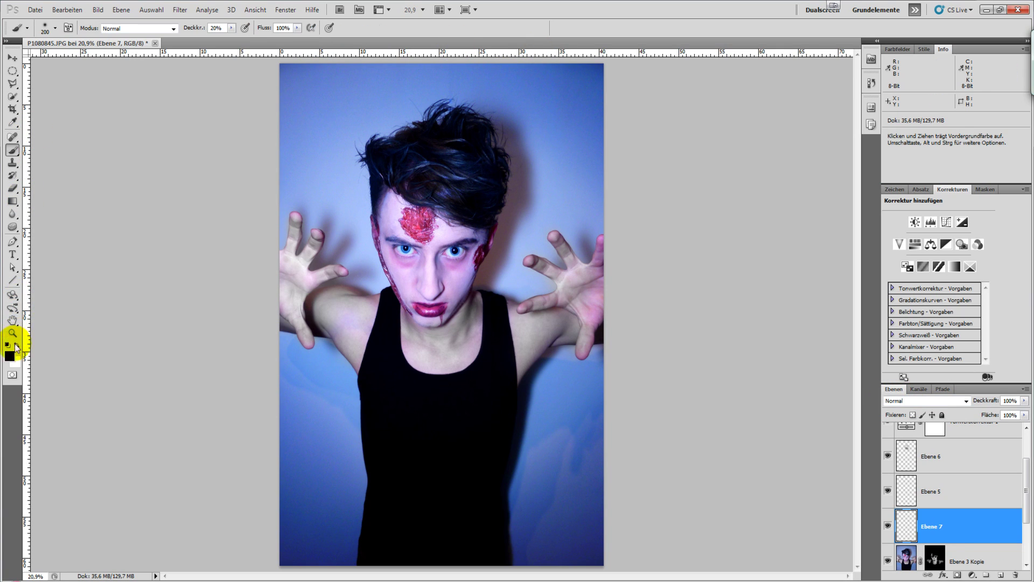
scroll(361, 353, "up", 3)
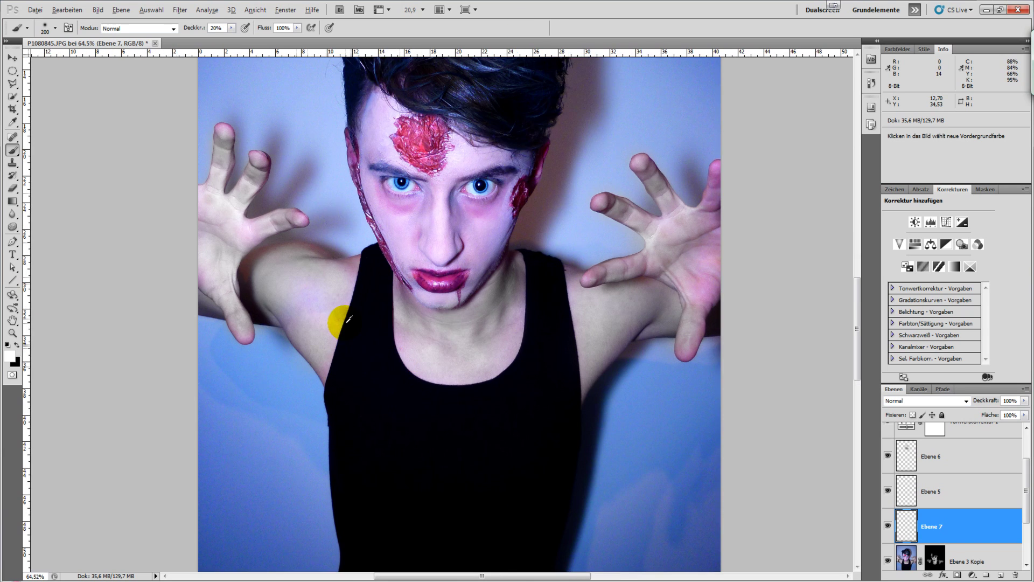
scroll(339, 314, "up", 3)
left_click_drag(300, 233, 398, 275)
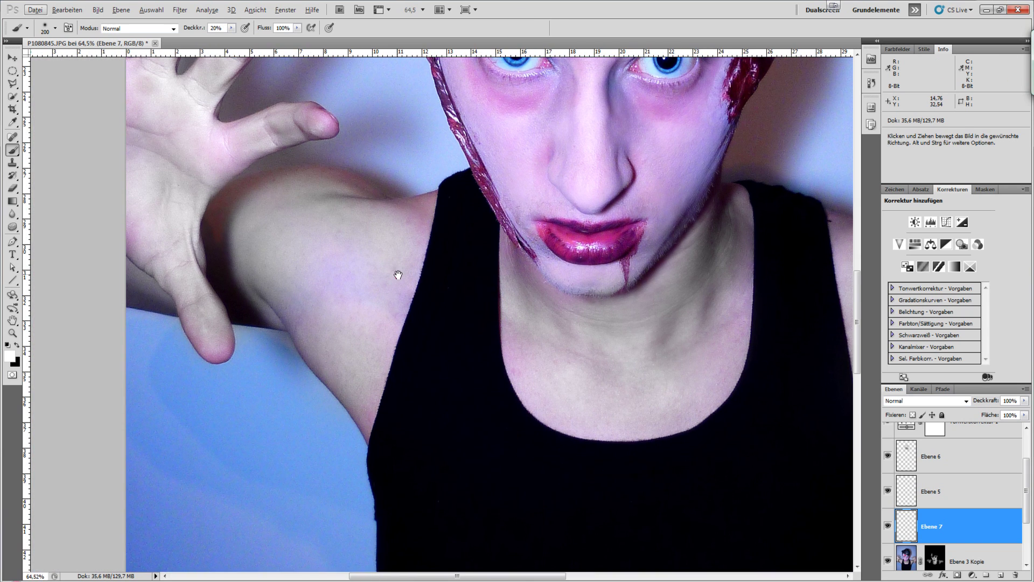
key("bracketright")
key("bracketright")
key("bracketright")
left_click_drag(322, 272, 367, 323)
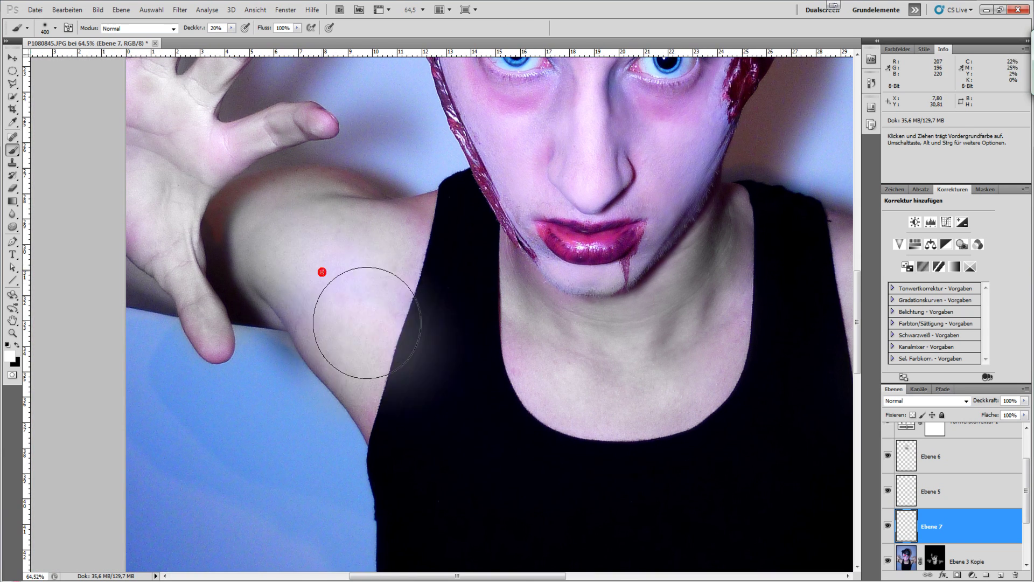
key("ctrl+z")
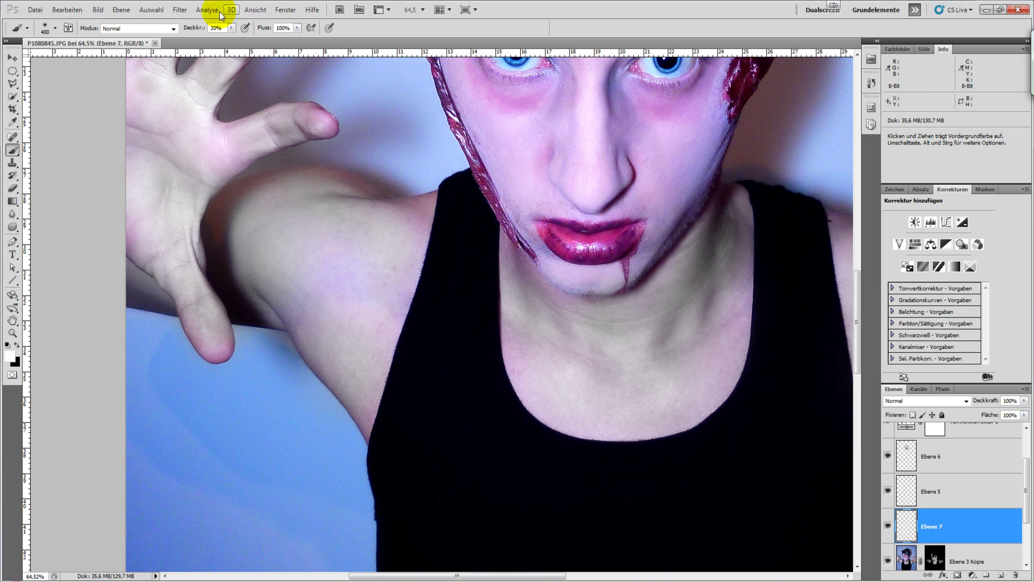
left_click(216, 27)
type("05")
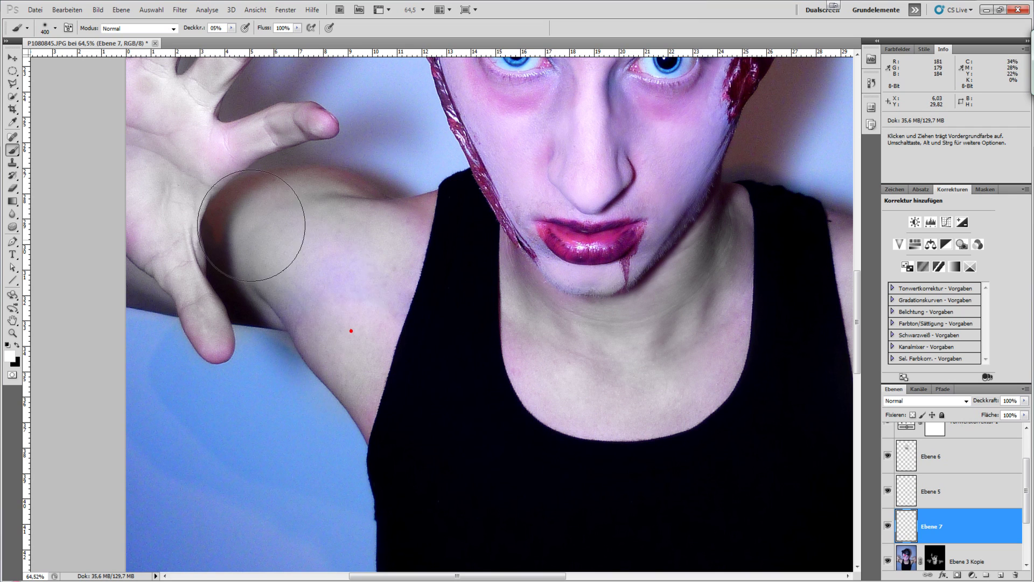
- Dab faint white over the neck, shoulders, hands and arms, then fit the image on screen
left_click(609, 368)
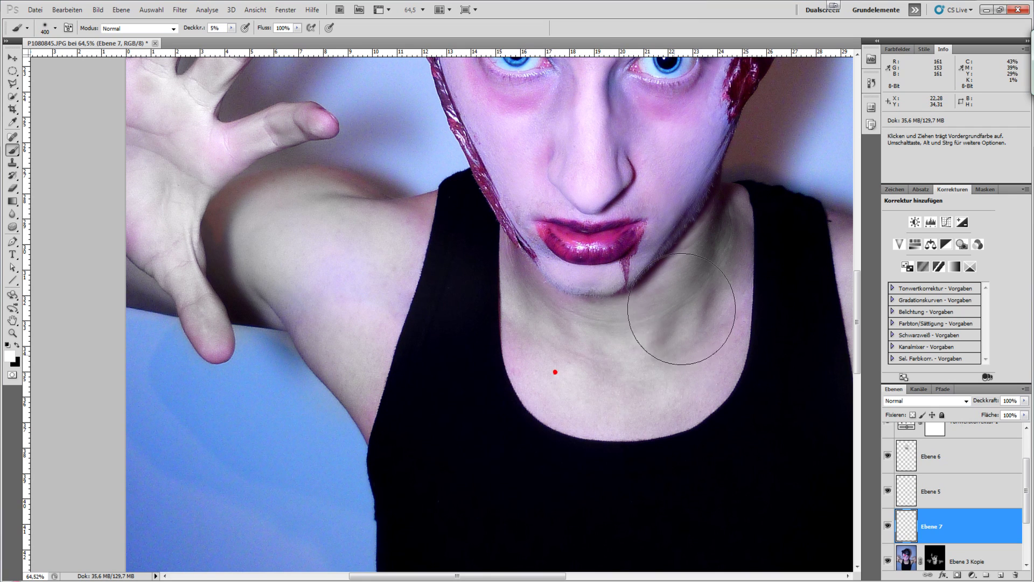
left_click(740, 284)
left_click(514, 315)
left_click(189, 194)
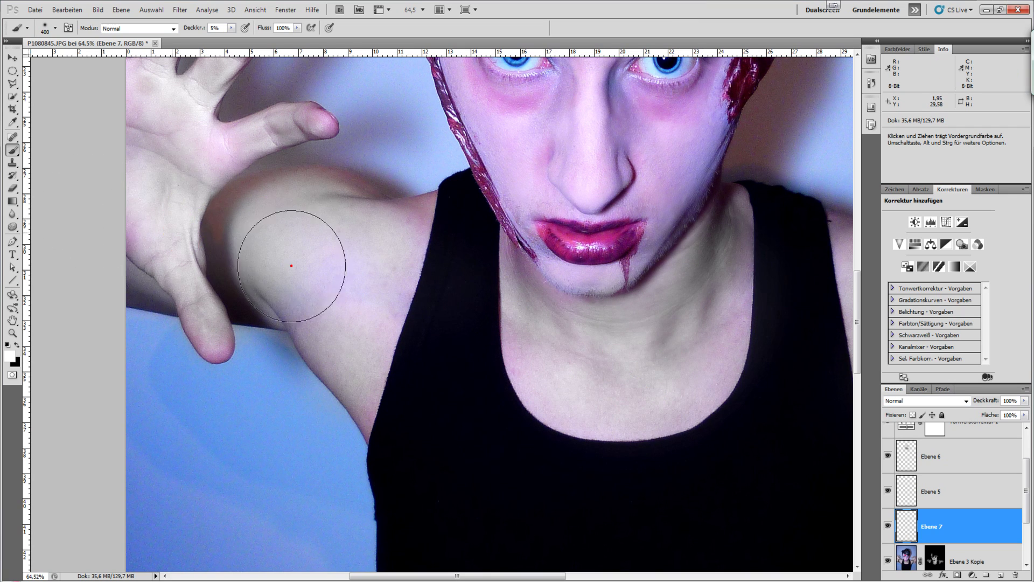
mouse_move(288, 266)
left_mouse_down()
mouse_move(242, 328)
mouse_move(450, 231)
mouse_move(226, 524)
left_mouse_up()
left_click_drag(212, 283, 330, 317)
left_click(330, 317)
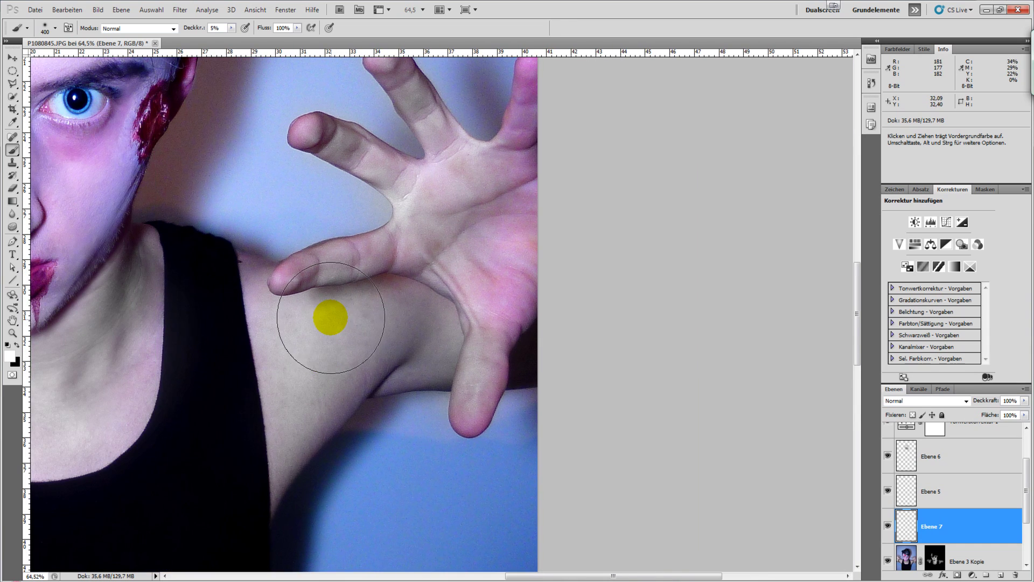
left_click(352, 341)
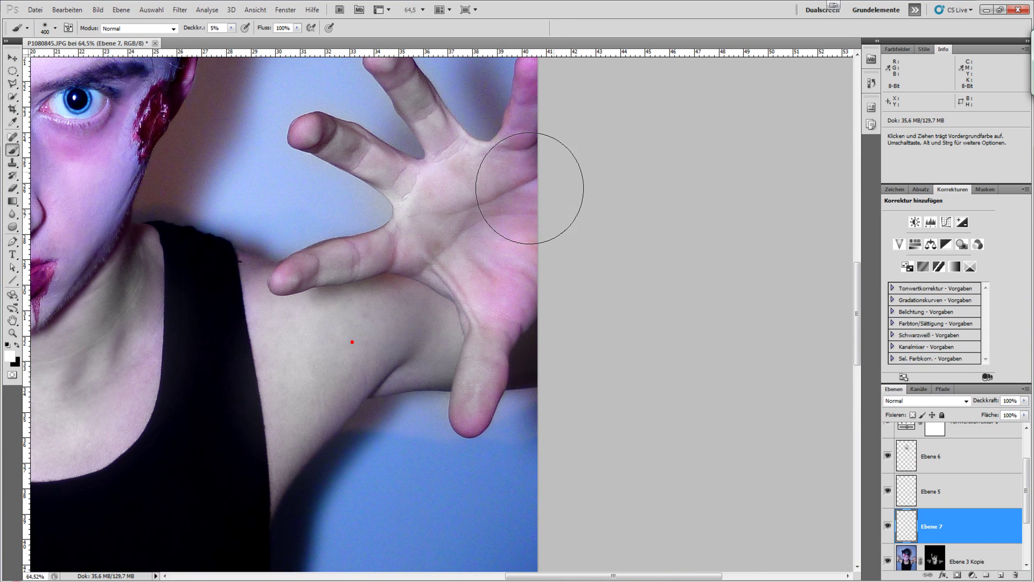
left_click_drag(554, 116, 549, 175)
left_click_drag(363, 321, 271, 296)
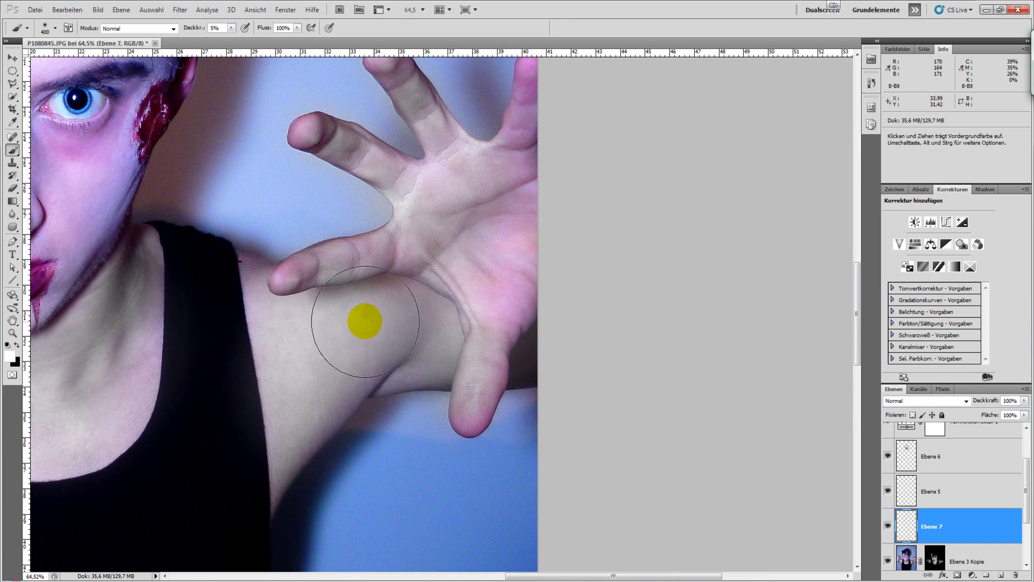
left_click_drag(508, 248, 625, 275)
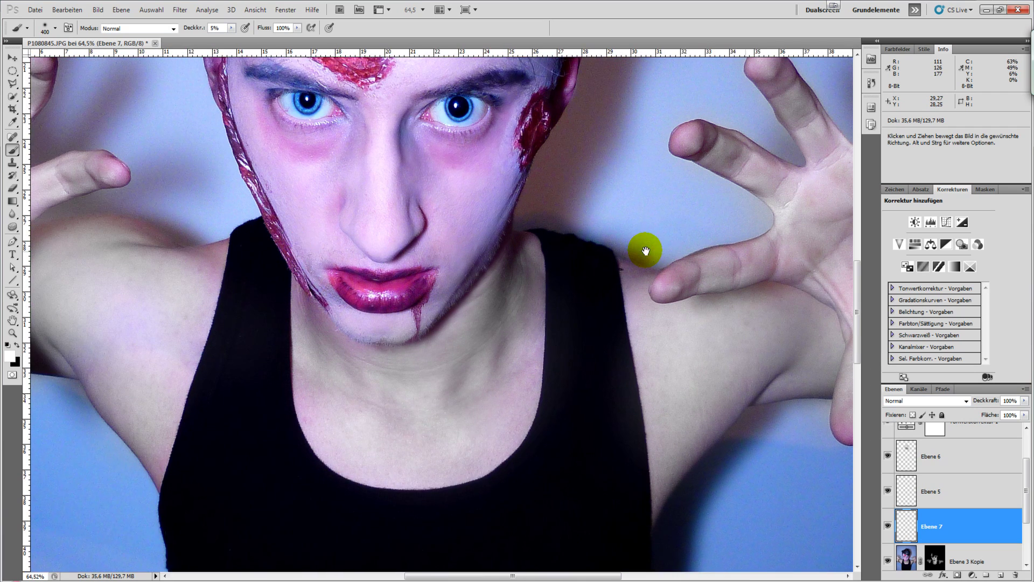
key("ctrl+0")
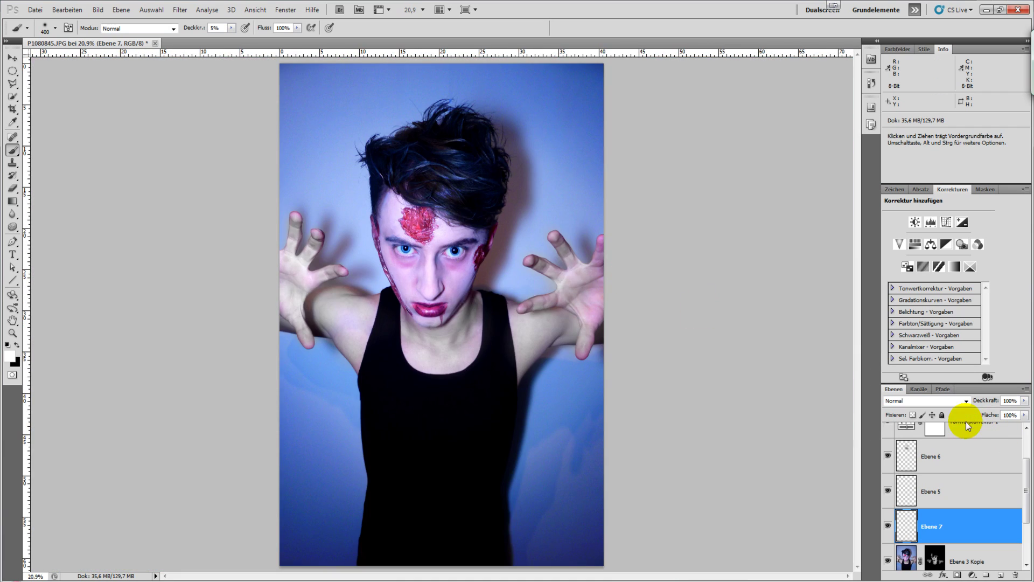
- Browse Ebene 7's blend modes, set it to Farbe and toggle visibility to compare
left_click(933, 401)
scroll(932, 403, "down", 4)
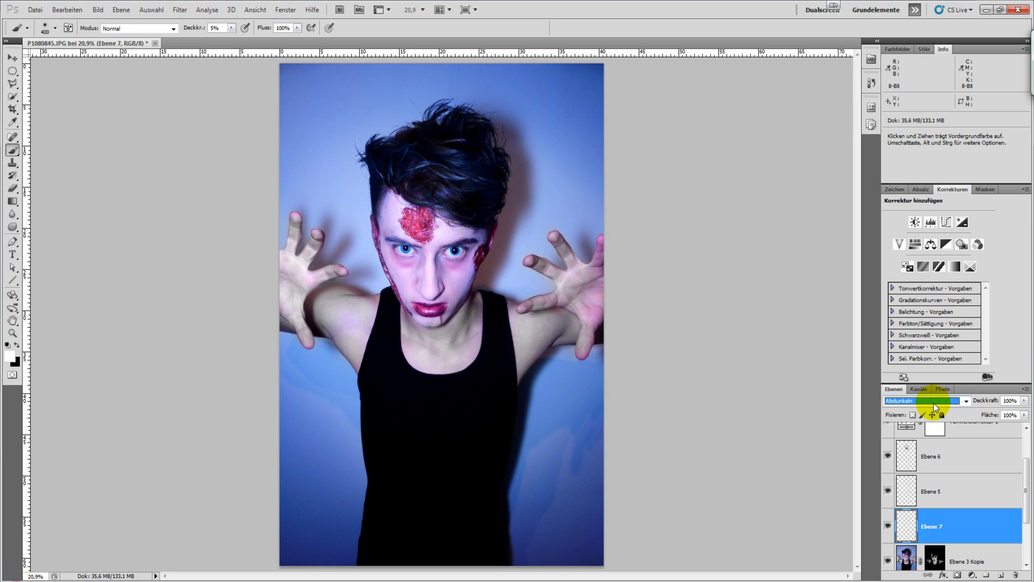
scroll(933, 403, "down", 2)
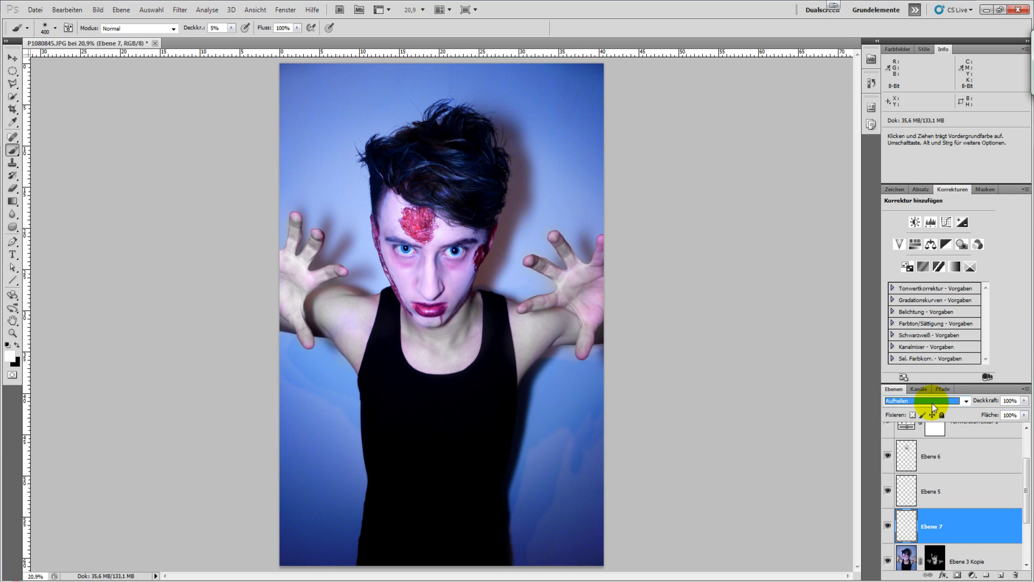
scroll(931, 403, "down", 1)
scroll(929, 403, "down", 1)
scroll(930, 403, "down", 1)
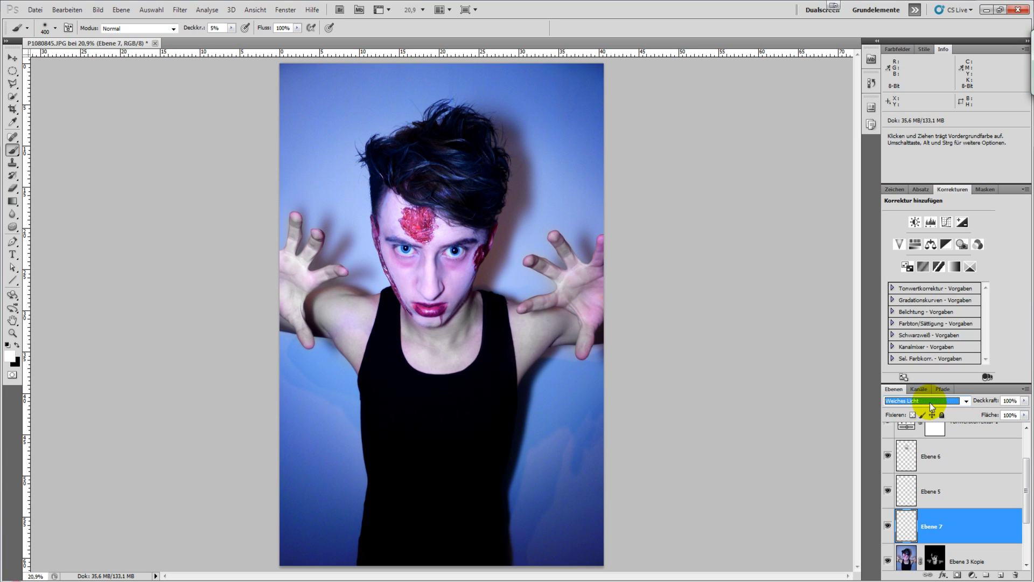
scroll(930, 403, "down", 1)
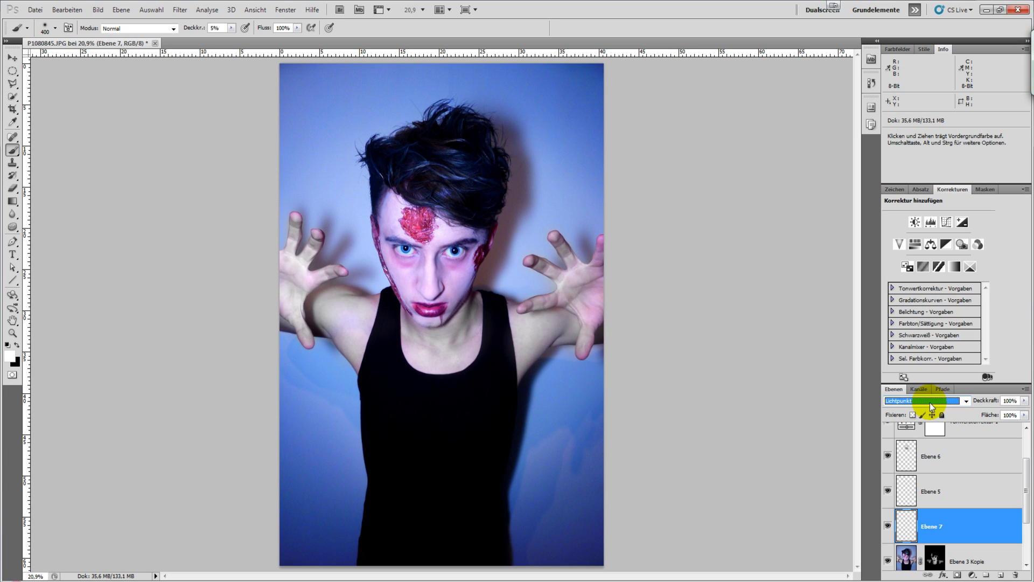
scroll(930, 403, "down", 3)
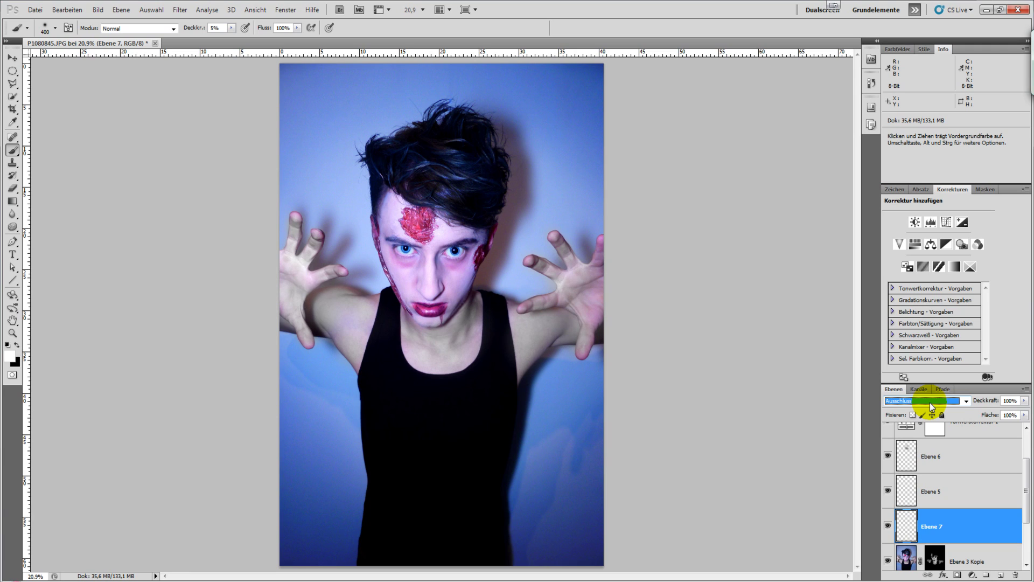
scroll(930, 402, "down", 1)
scroll(929, 402, "down", 2)
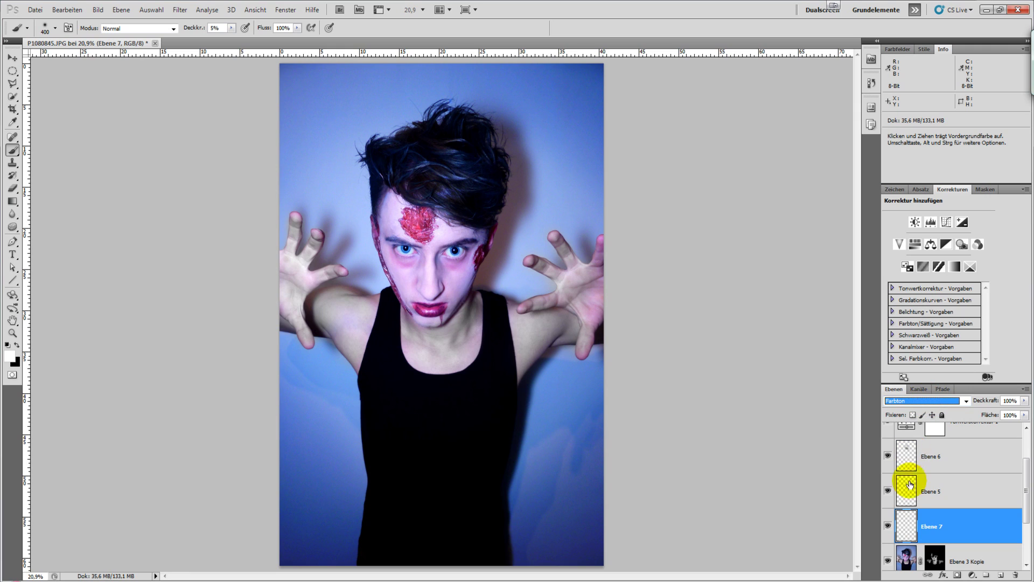
left_click(887, 526)
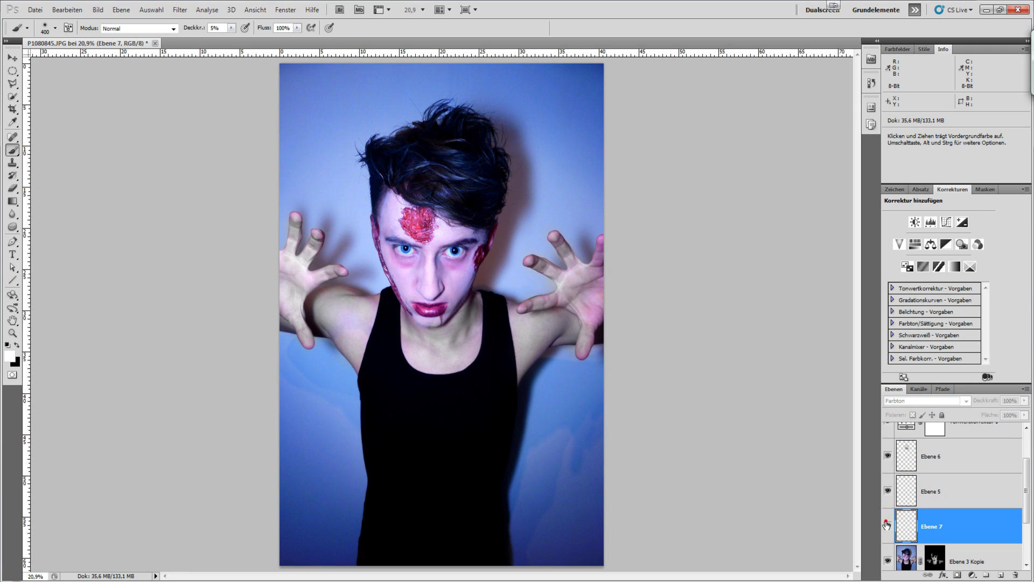
left_click(888, 528)
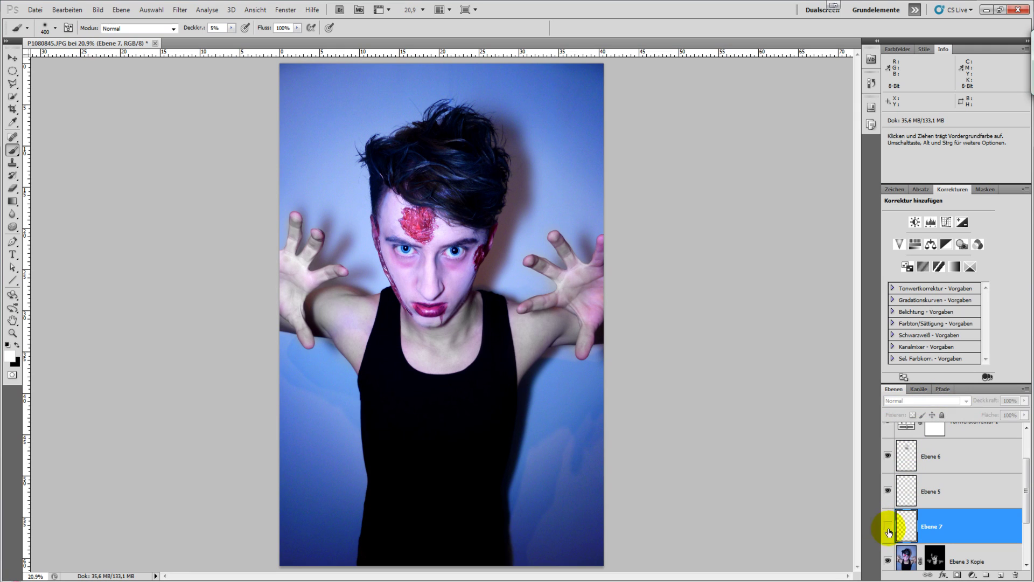
left_click(888, 528)
left_click(908, 404)
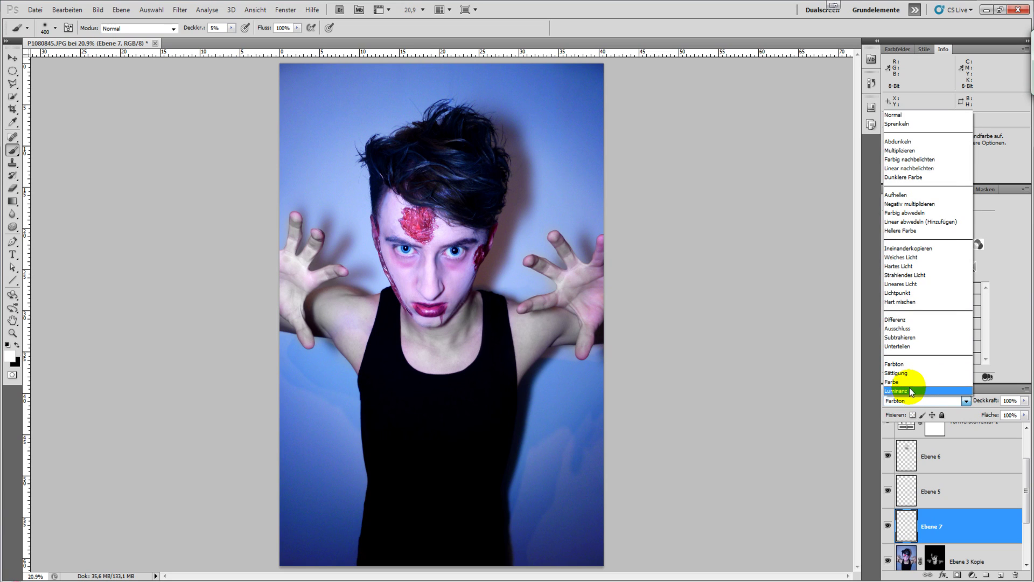
left_click(911, 387)
left_click(888, 526)
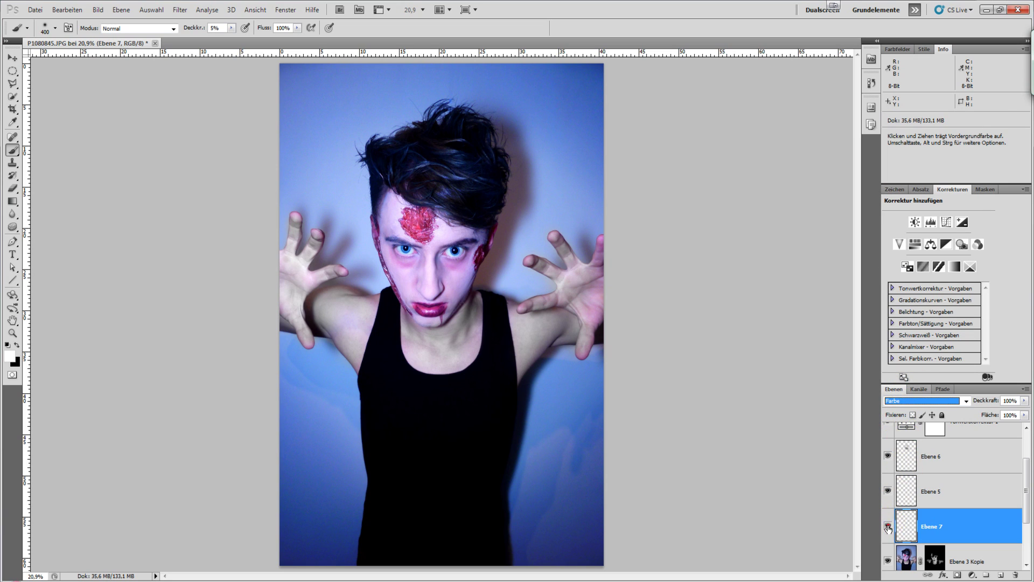
- Brush faint paint over the chest and arms, then switch Ebene 7 to Aufhellen
left_click(448, 367)
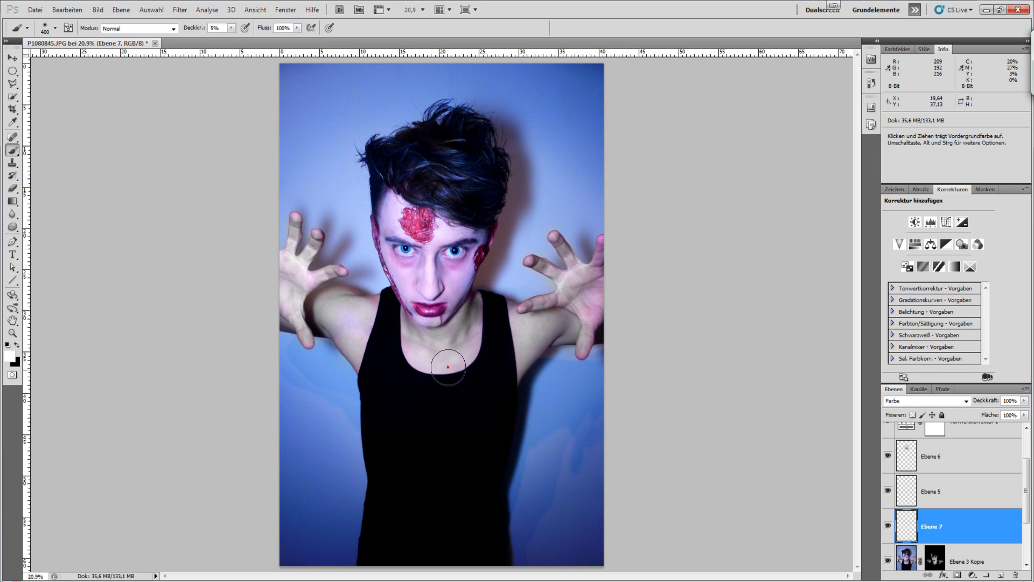
left_click_drag(572, 311, 552, 319)
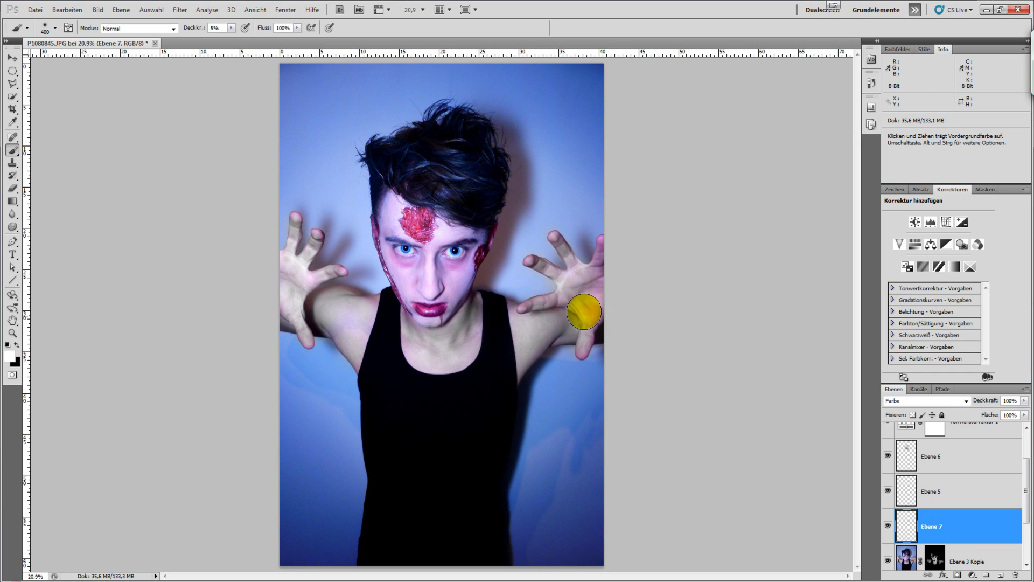
left_click(339, 314)
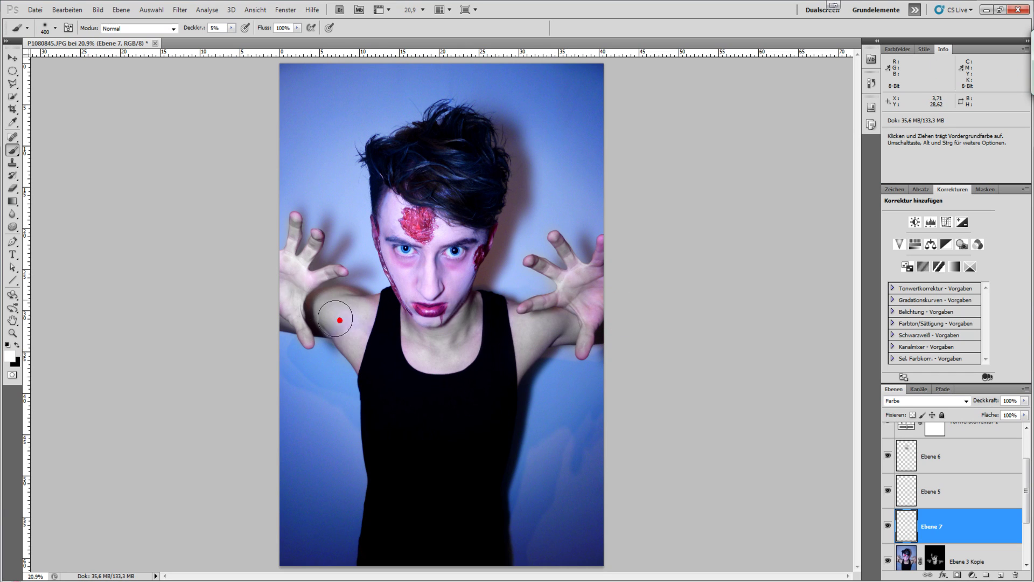
left_click(933, 401)
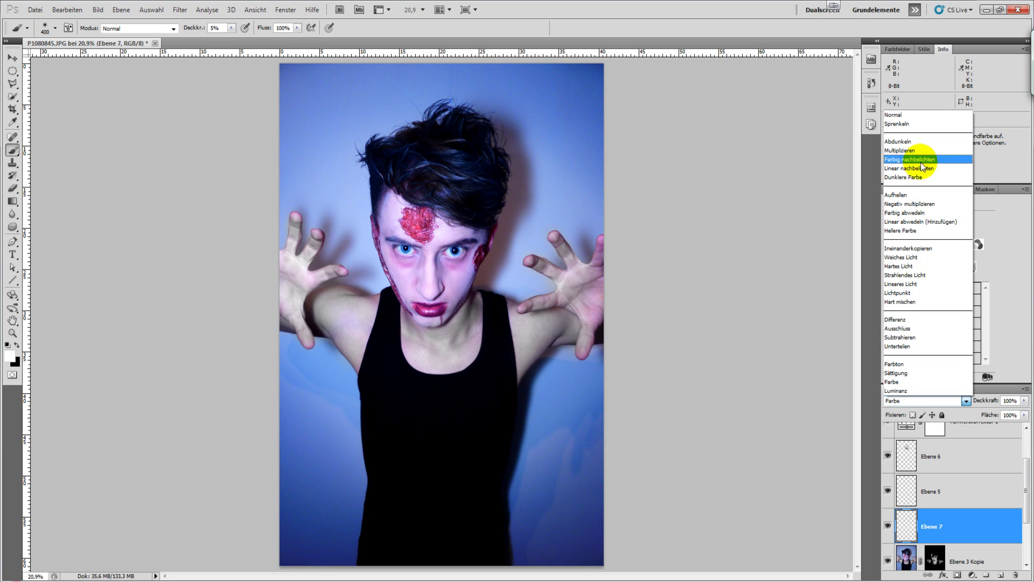
left_click_drag(932, 399, 916, 195)
left_click(916, 195)
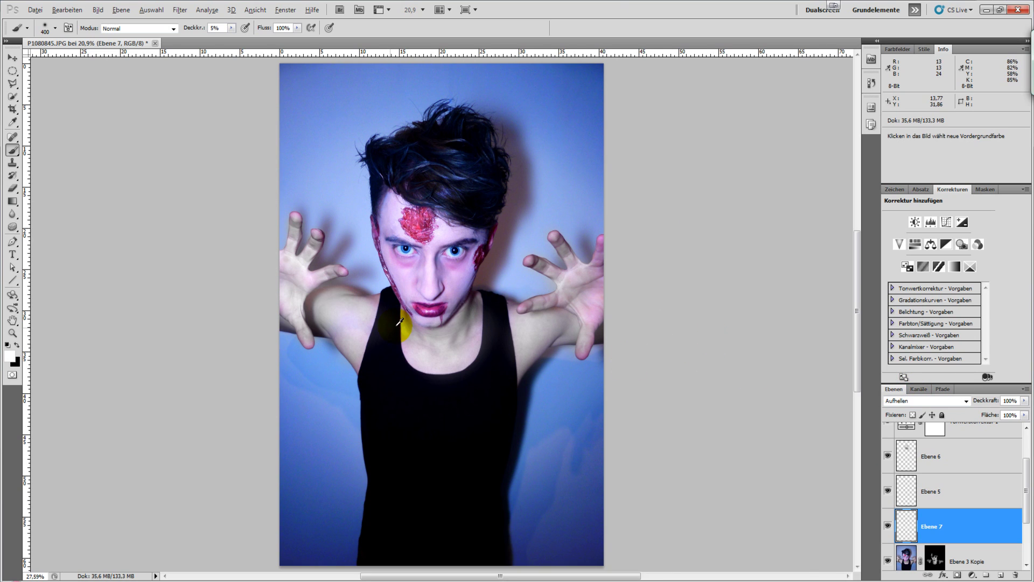
- Lighten the right arm with faint Aufhellen strokes on Ebene 7, then fit the whole portrait on screen
scroll(406, 320, "up", 3)
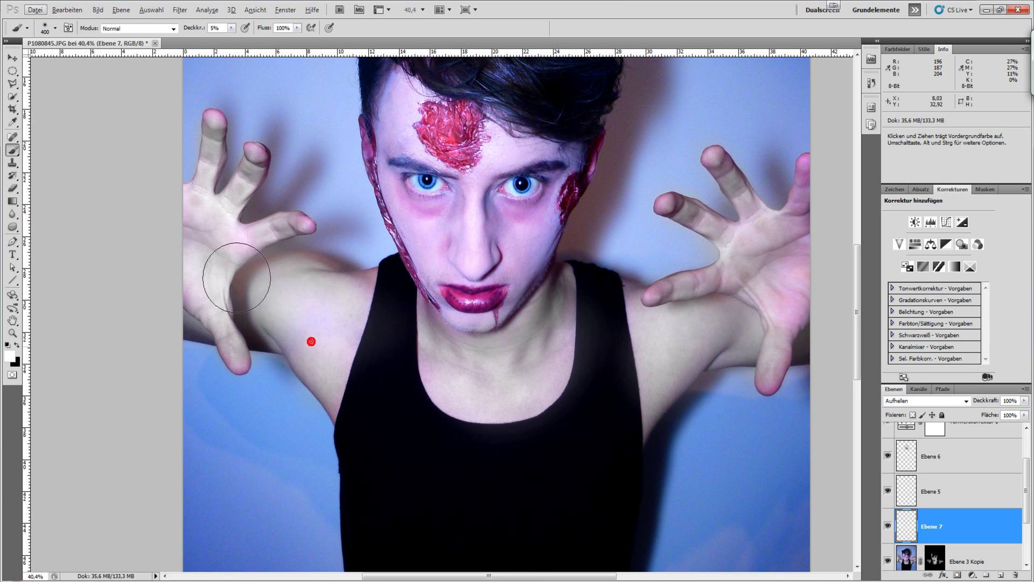
left_click(688, 342)
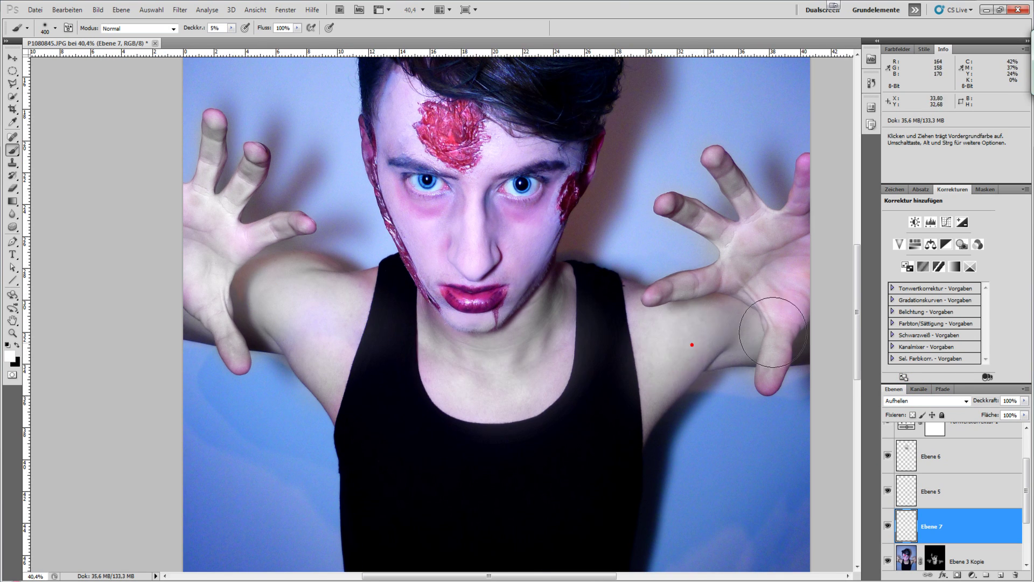
left_click(826, 310)
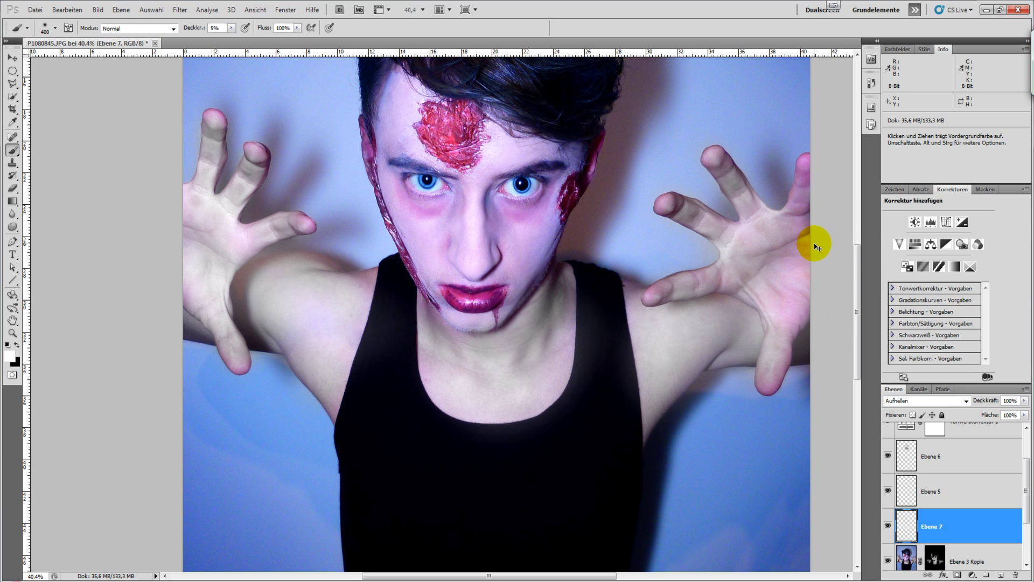
key("ctrl+z")
key("ctrl+0")
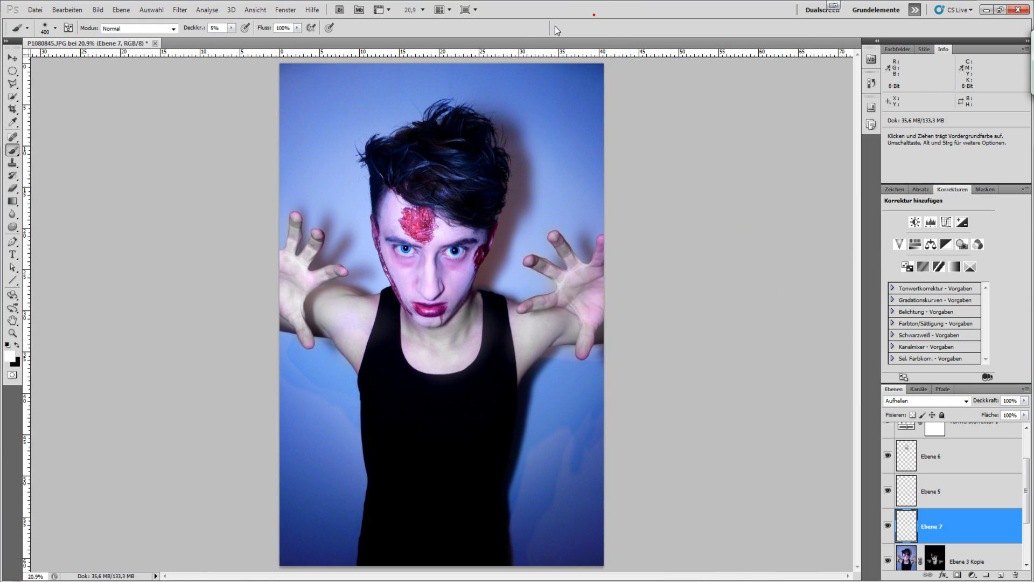
- Above Tonwertkorrektur 2, stamp all visible layers into a new merged layer, Ebene 8
scroll(953, 479, "up", 2)
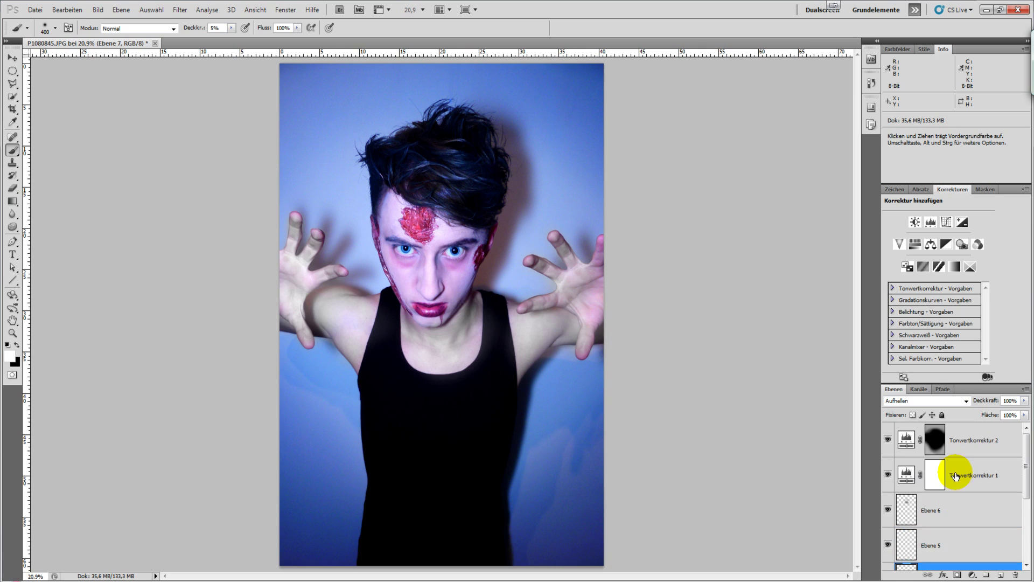
left_click(983, 450)
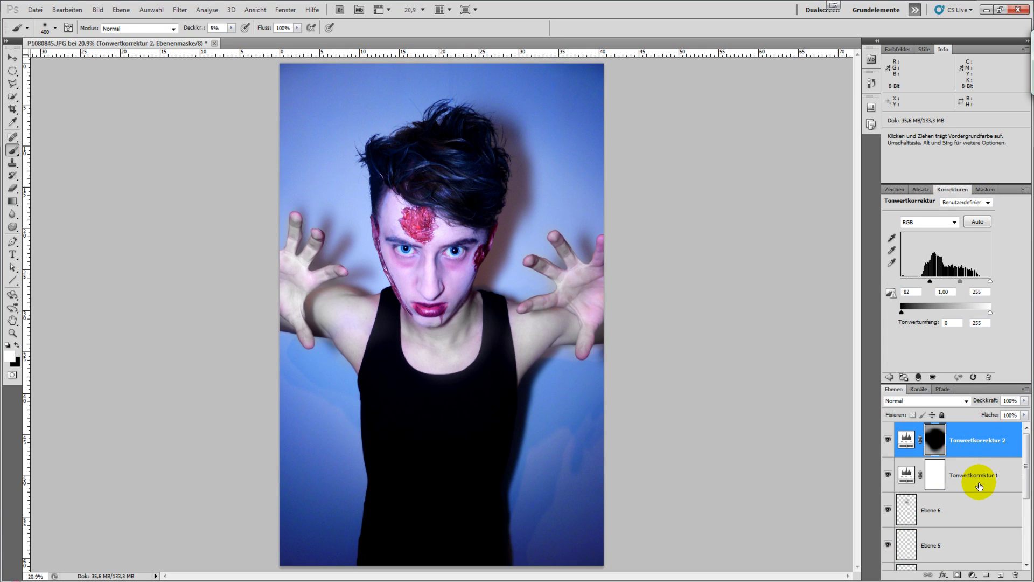
key("ctrl+shift+alt+e")
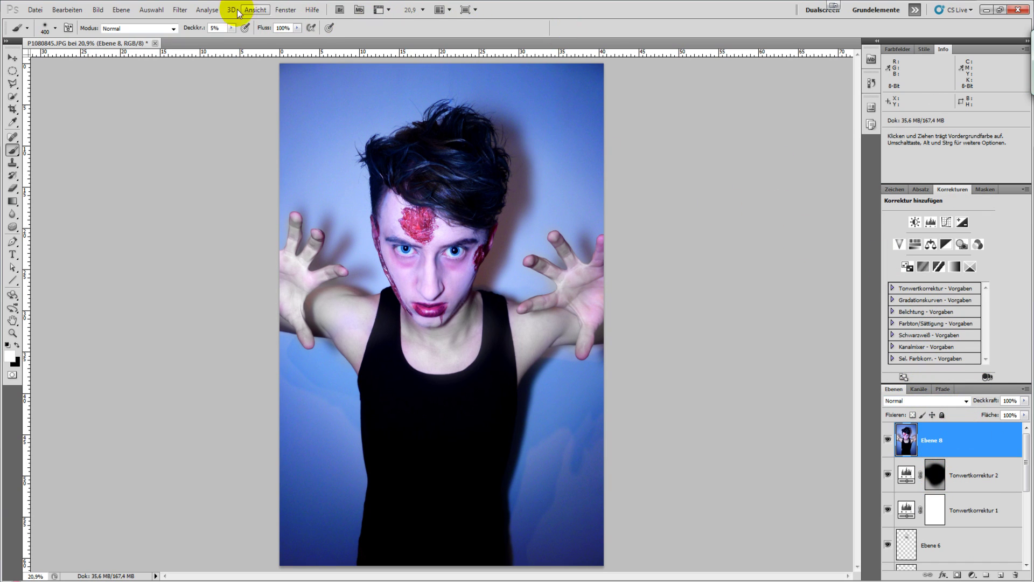
left_click(178, 10)
mouse_move(215, 226)
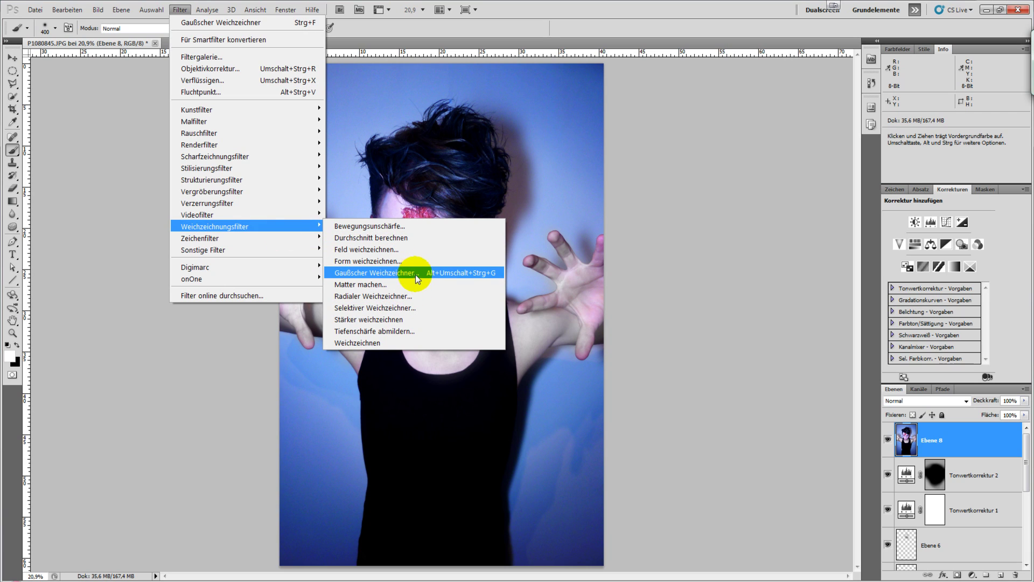
- Apply a Strahlenförmig Radialer Weichzeichner of strength 59 to Ebene 8, centred lower on the image
left_click(399, 295)
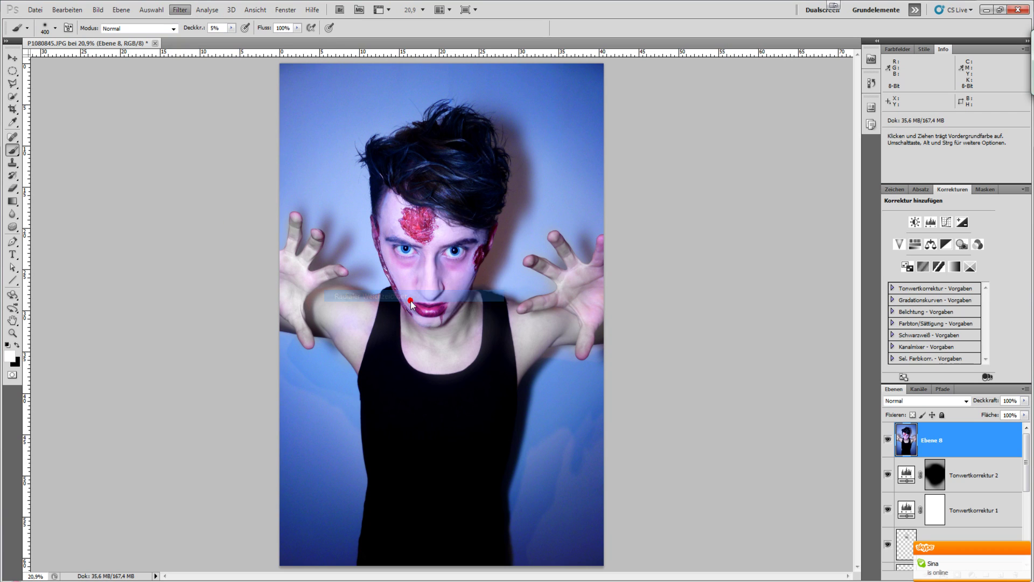
left_click_drag(533, 263, 536, 271)
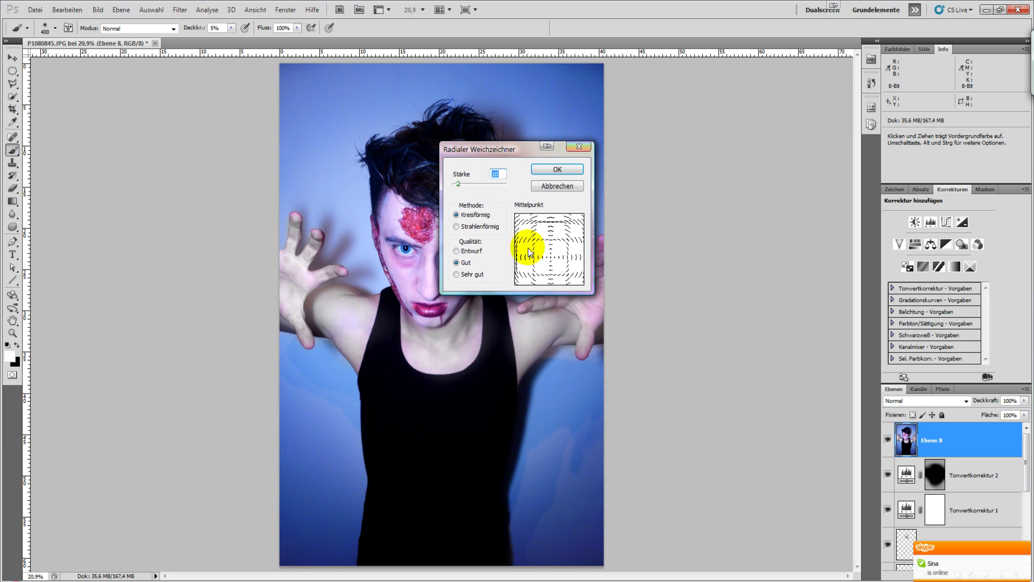
left_click(456, 226)
left_click_drag(458, 183, 485, 183)
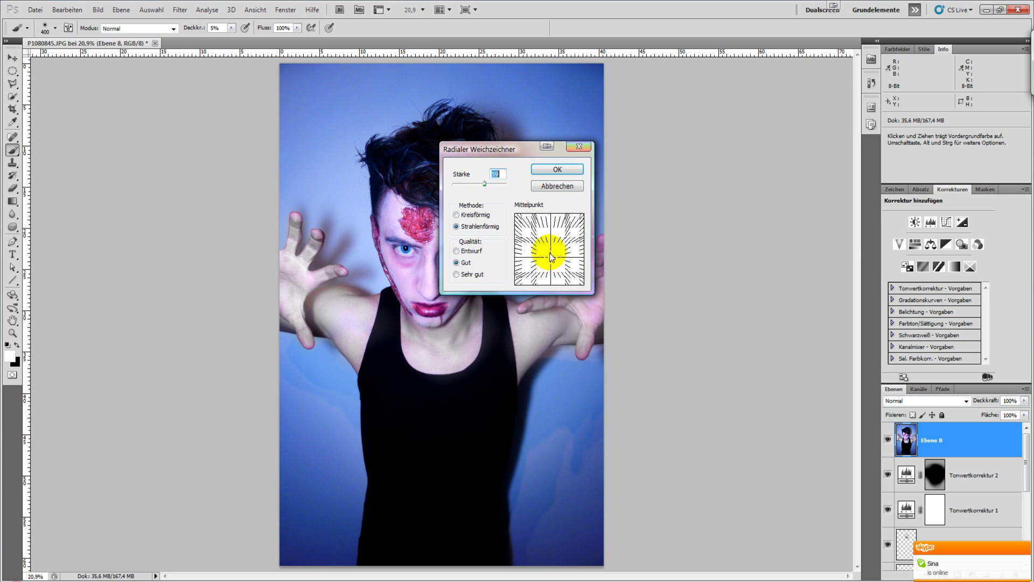
left_click_drag(549, 248, 550, 263)
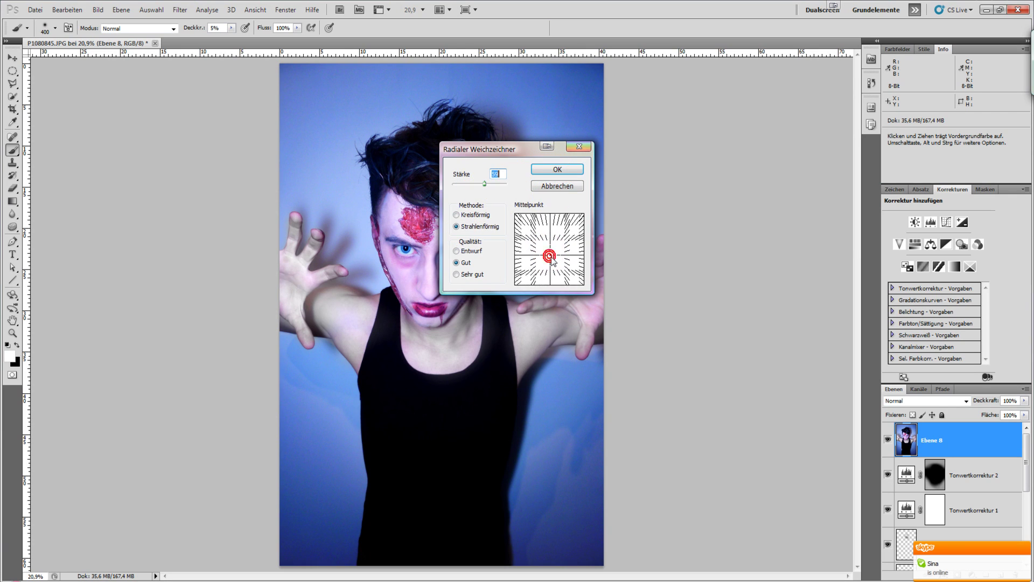
left_click(546, 170)
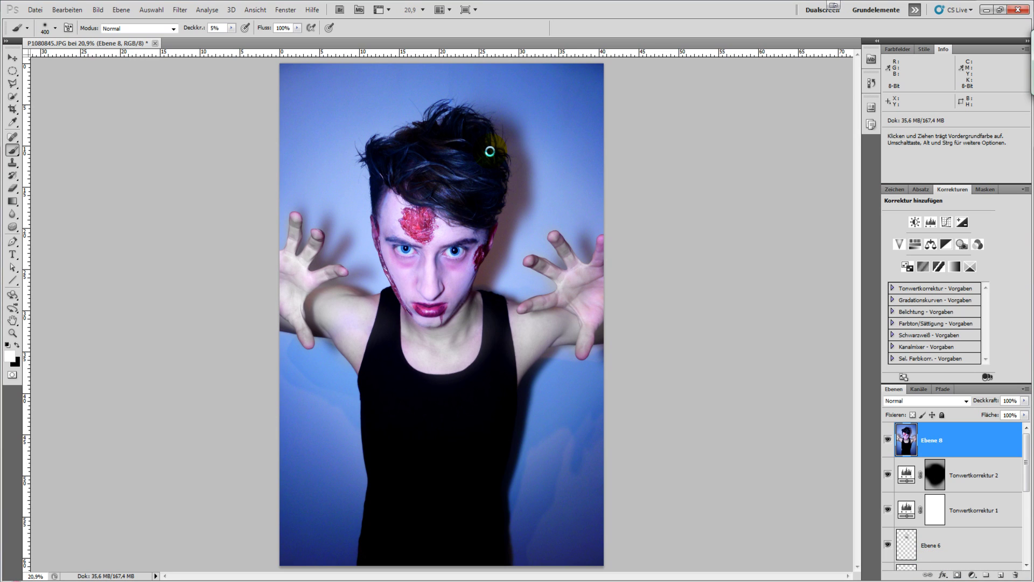
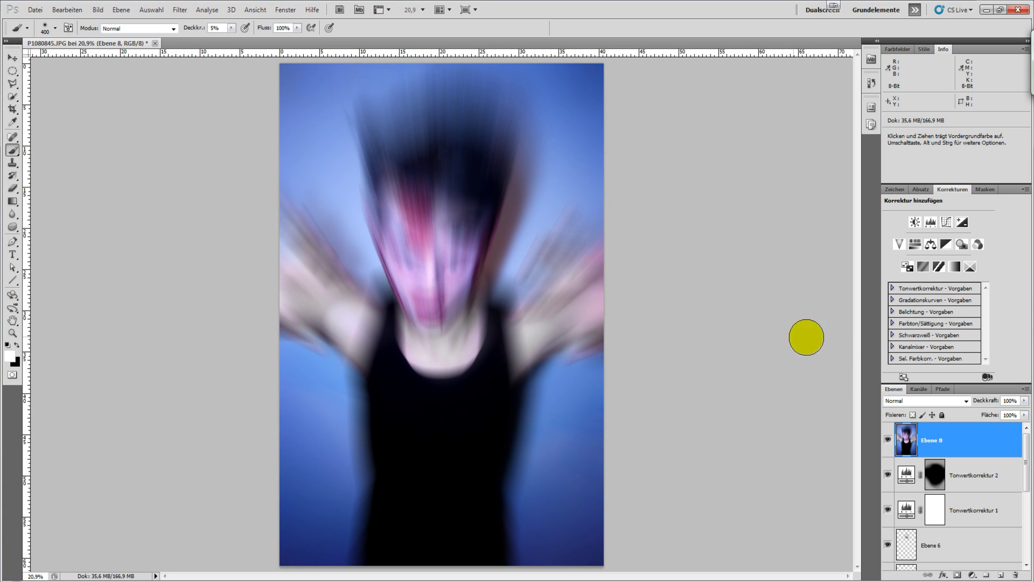
- Add a layer mask to Ebene 8 and set up a black brush at 20% opacity
left_click_drag(942, 439, 976, 551)
left_click(956, 575)
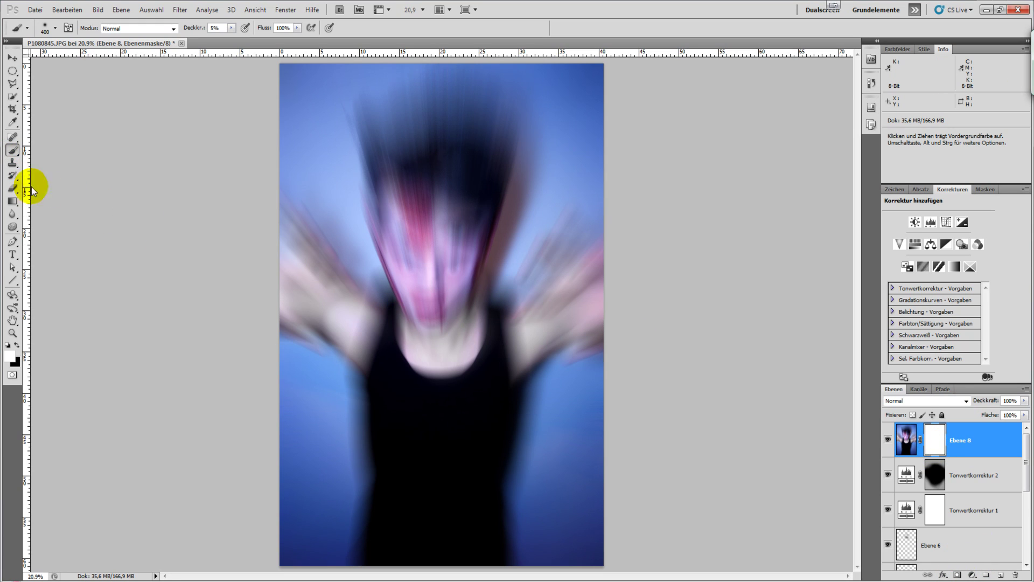
left_click(16, 346)
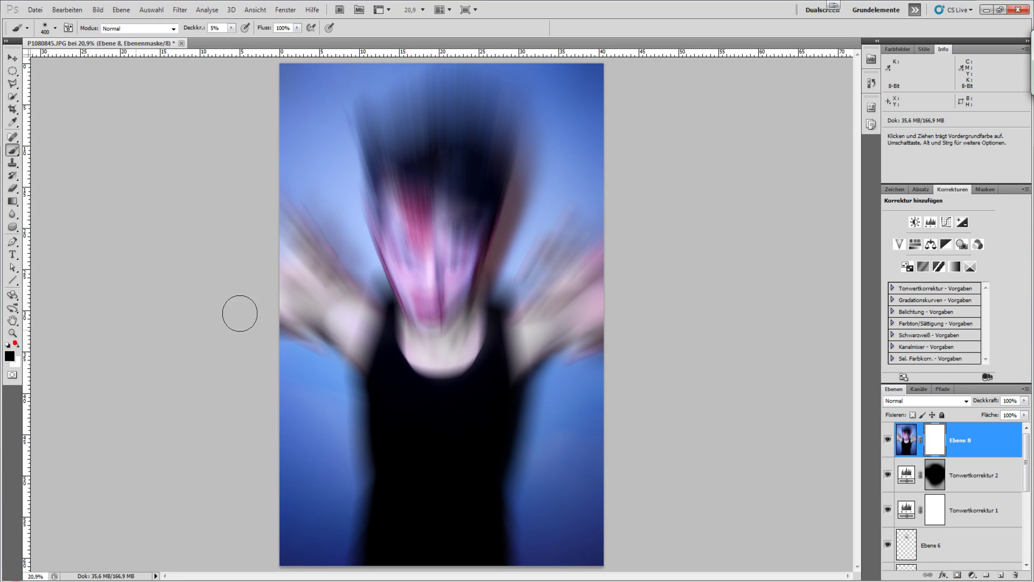
left_click(217, 28)
type("20")
key("Return")
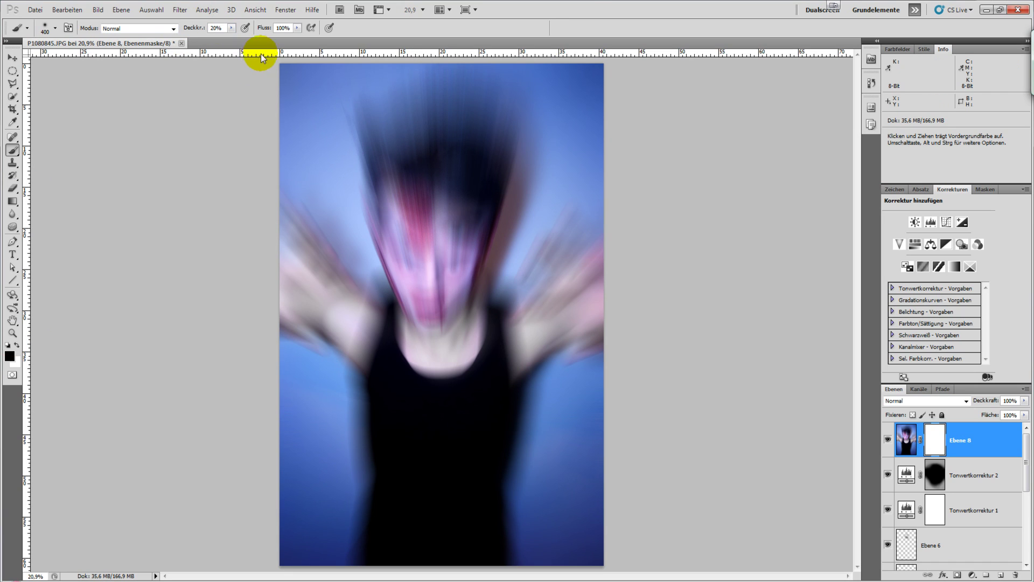
- Paint the mask with a 600, then 500 brush to reveal the sharp face, nose and mouth
key("bracketright")
key("bracketright")
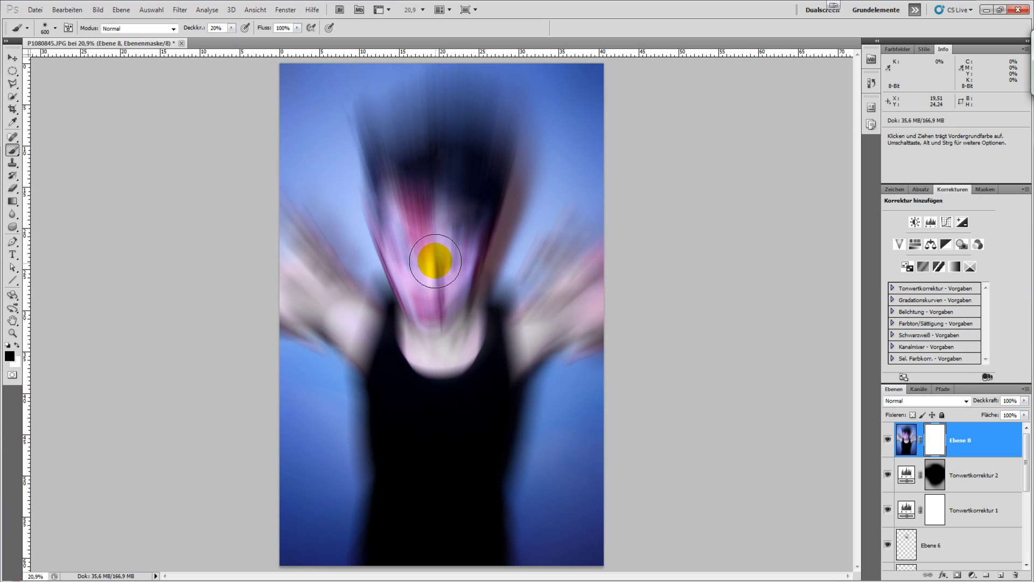
mouse_move(435, 261)
left_mouse_down()
mouse_move(441, 247)
mouse_move(427, 247)
left_mouse_up()
key("bracketleft")
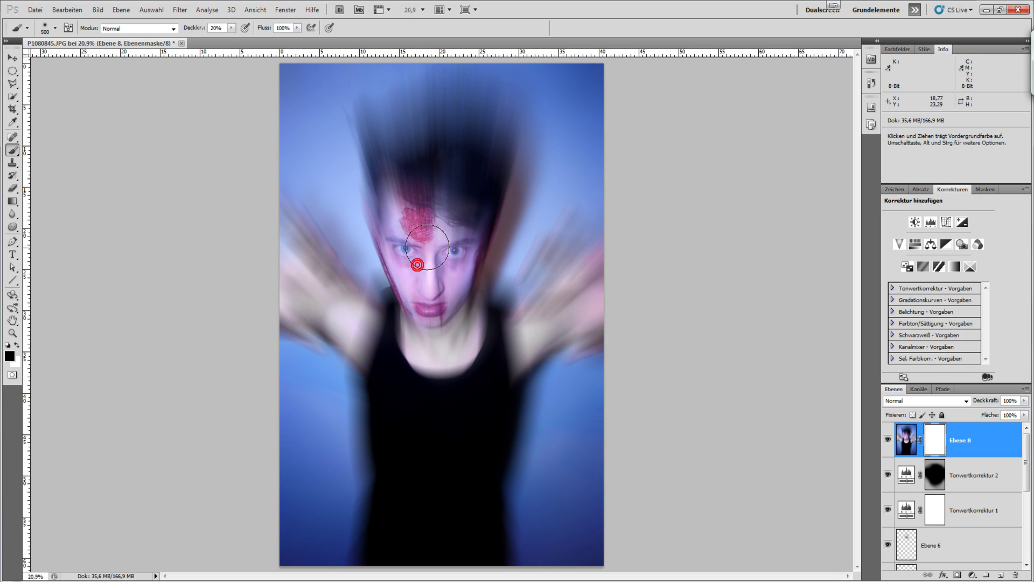
mouse_move(435, 273)
left_mouse_down()
mouse_move(422, 205)
mouse_move(412, 253)
mouse_move(460, 202)
mouse_move(411, 224)
mouse_move(415, 212)
mouse_move(411, 276)
left_mouse_up()
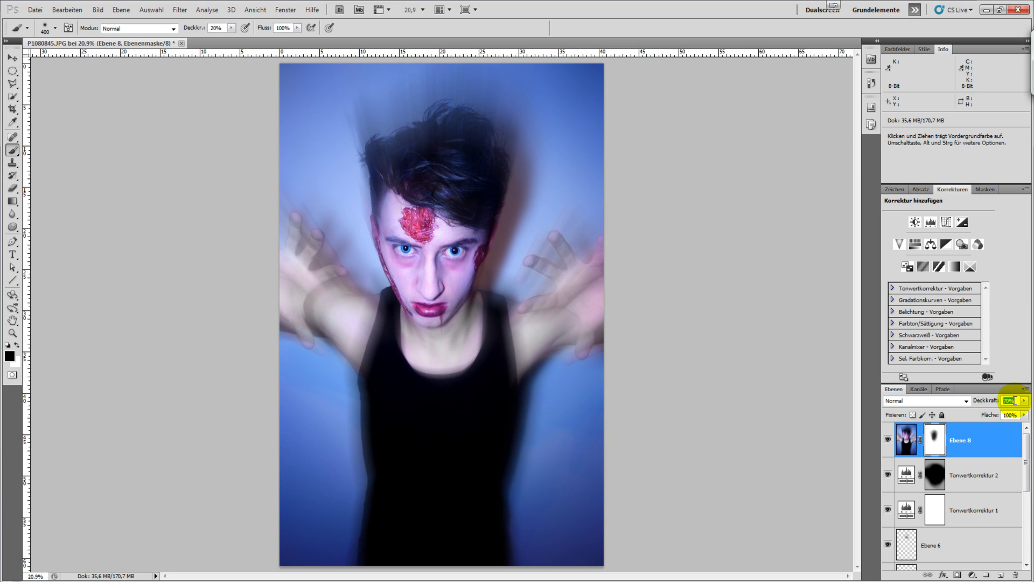
- Preview Ebene 8 in Sprenkeln, Farbig nachbelichten and Dunklere Farbe modes, adjusting opacity to 76%
left_click(945, 402)
key("Down")
key("Return")
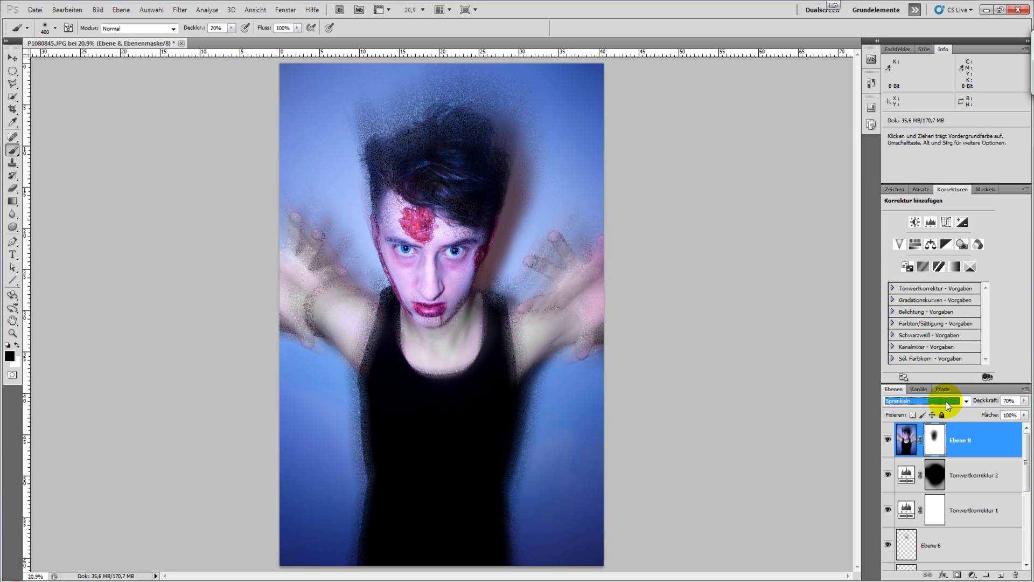
key("Down")
key("Down")
key("Down")
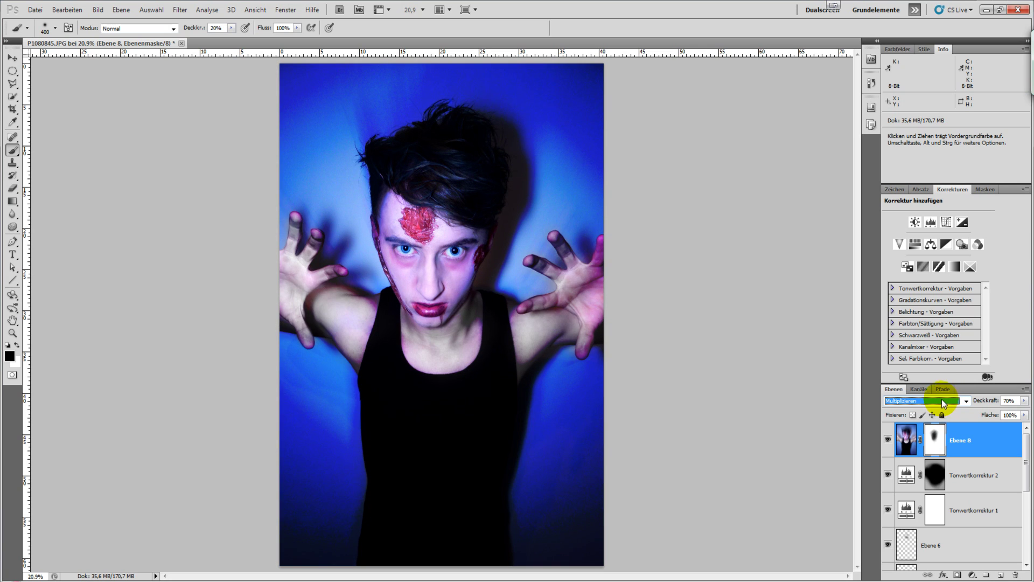
key("Down")
key("Down")
key("Down")
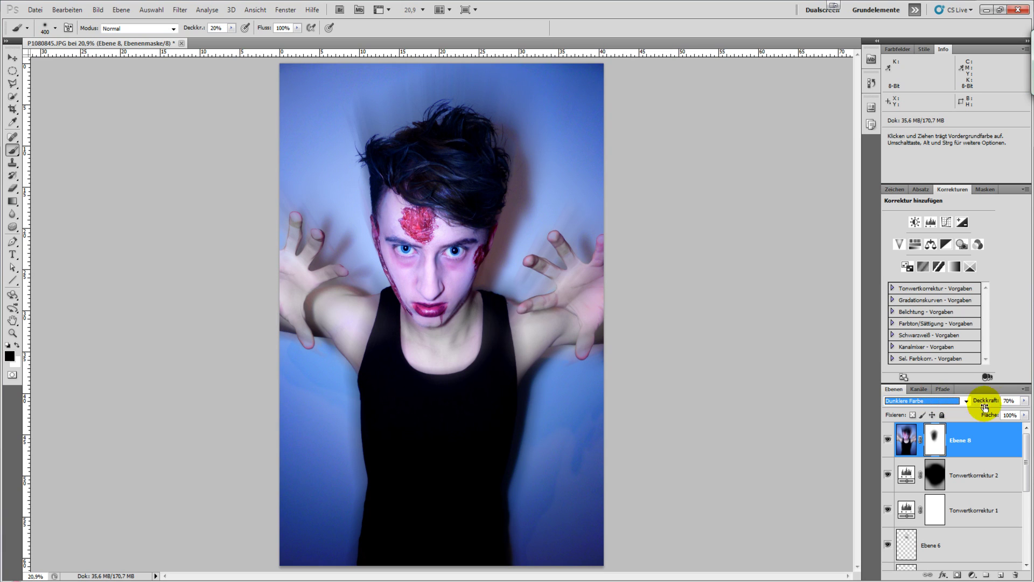
left_click(1010, 400)
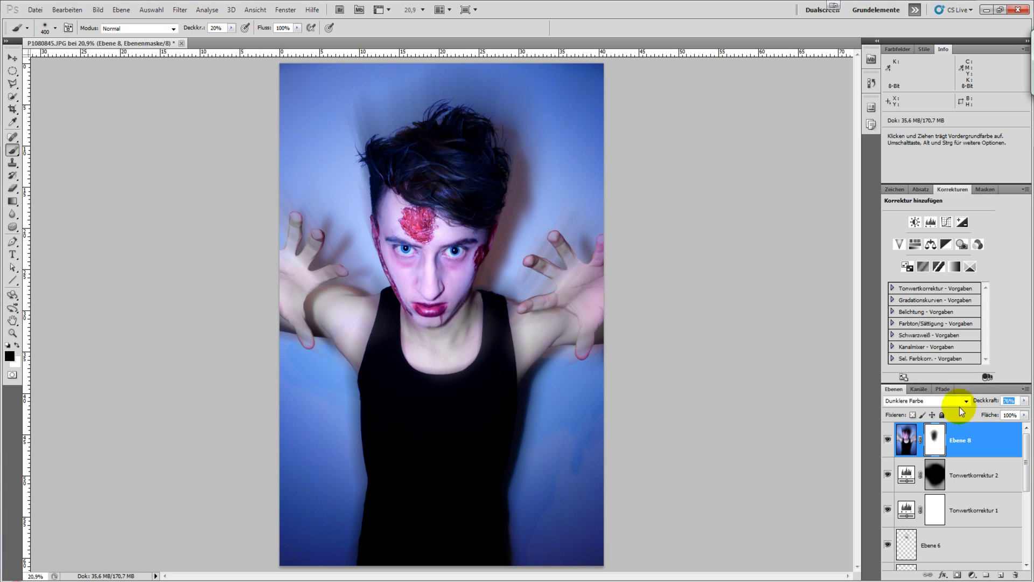
left_click(926, 402)
- Preview Negativ multiplizieren through Ausschluss blend modes, then return Ebene 8 to Normal
key("Down")
key("Down")
key("Down")
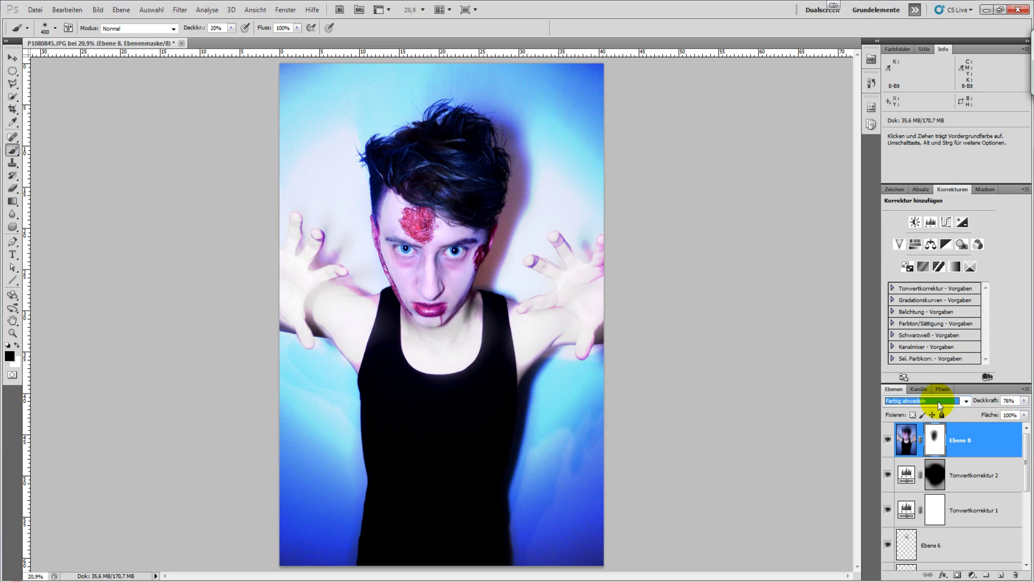
key("Down")
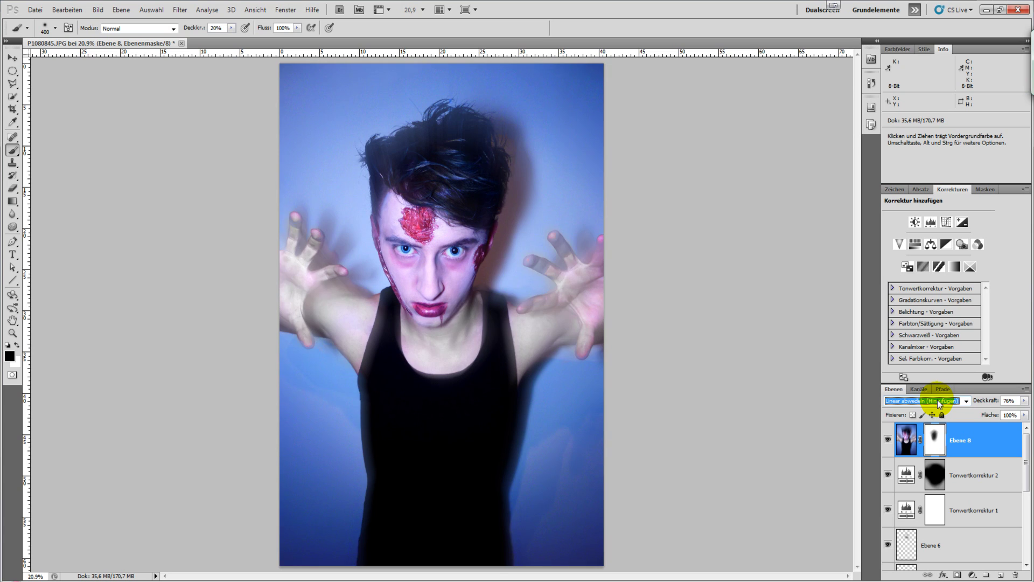
key("Down")
key("Down")
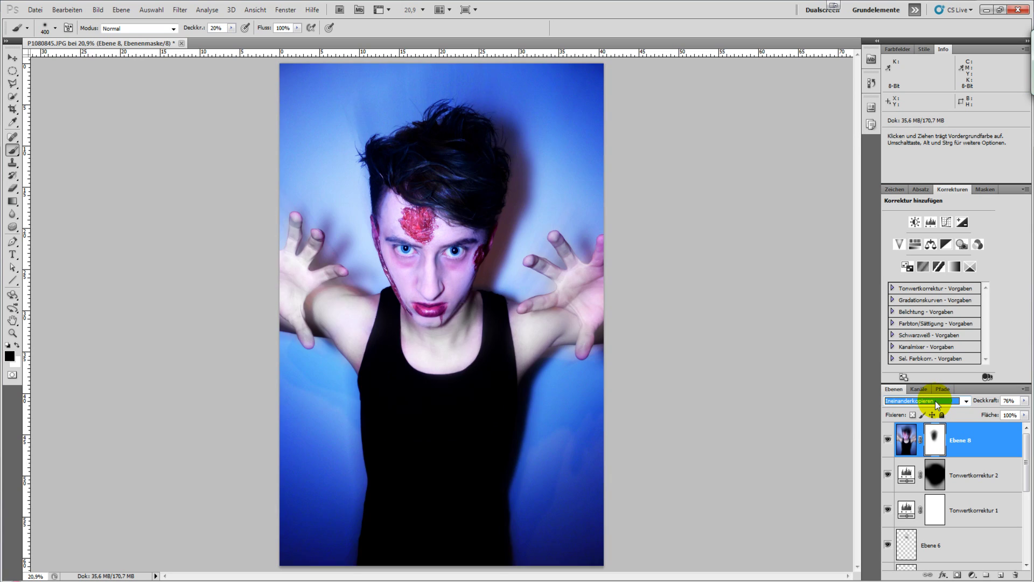
key("Down")
key("Down")
key("Down")
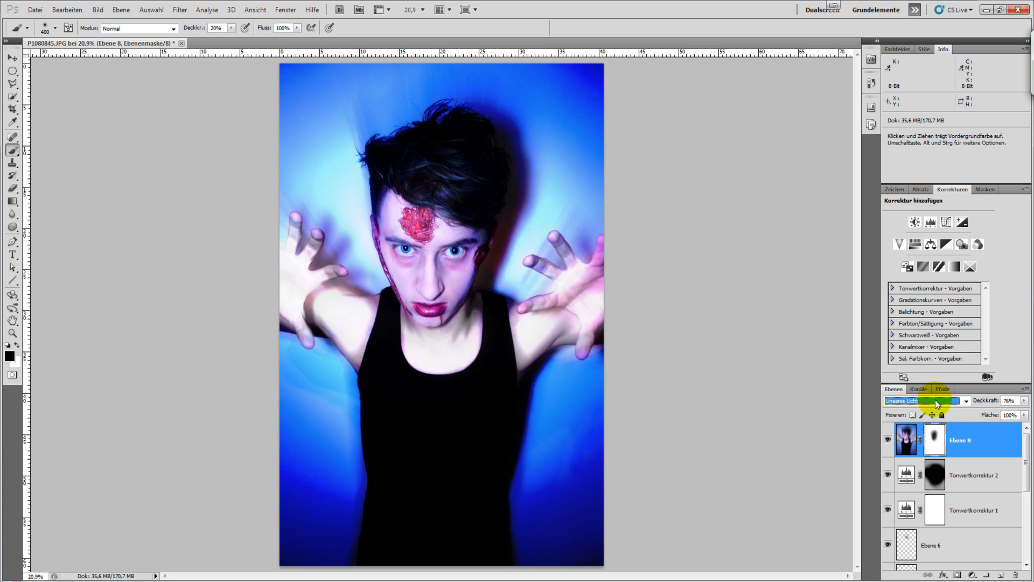
key("Down")
key("Down")
key("Up")
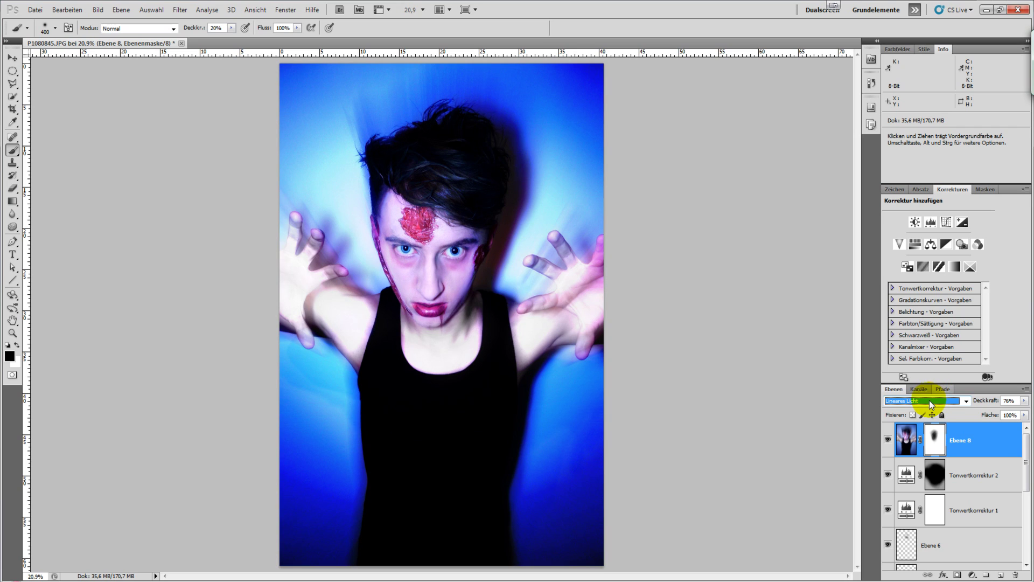
key("Down")
key("Down")
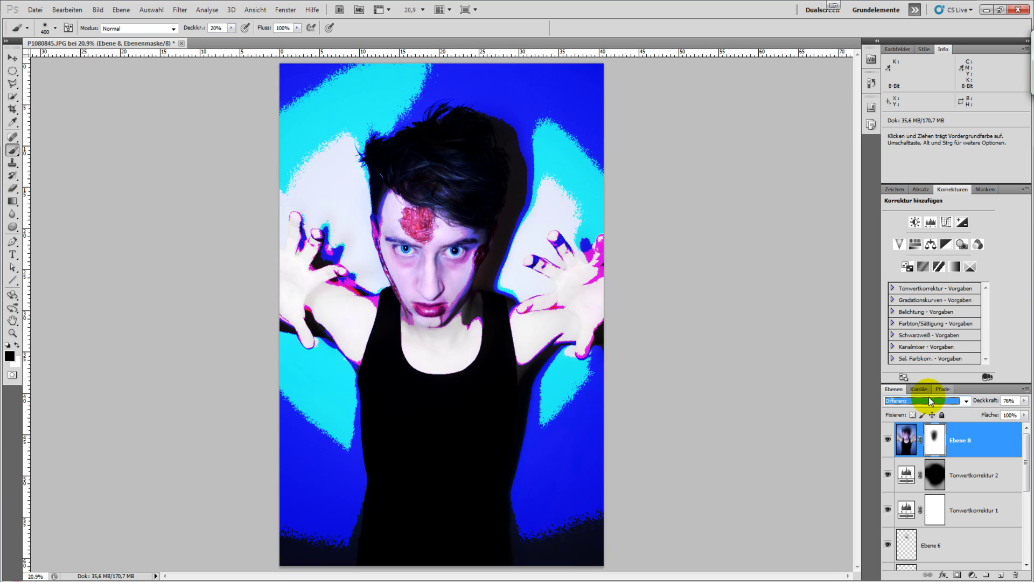
key("Down")
key("Down")
key("Up")
key("Up")
key("Up")
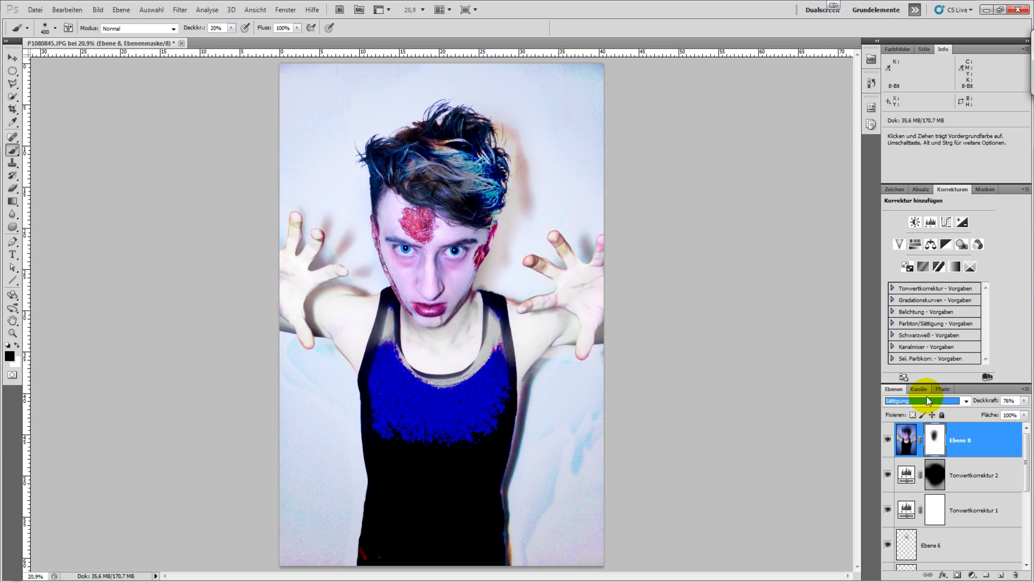
key("Up")
key("Up")
key("Up")
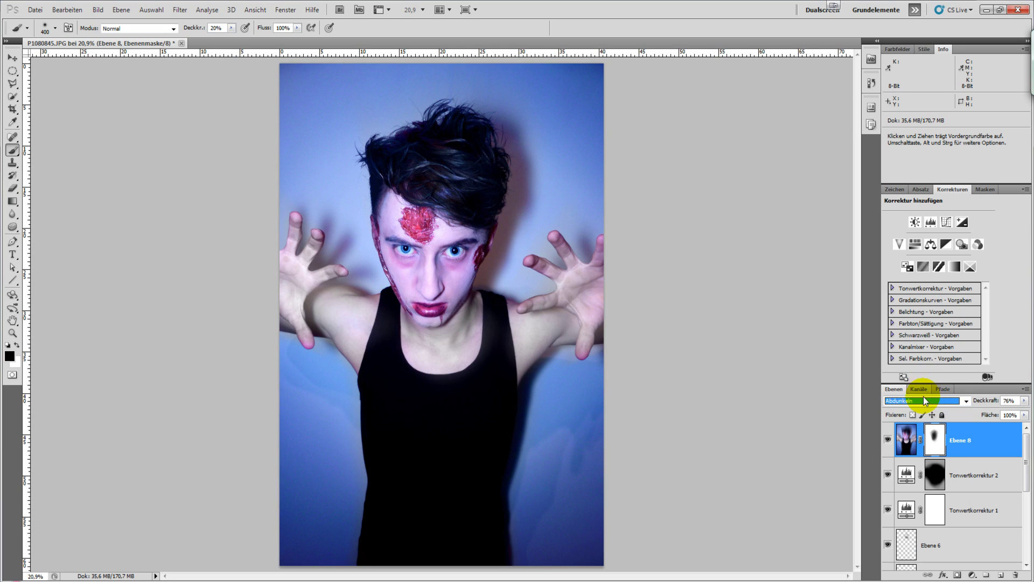
key("Up")
key("Up")
key("Up")
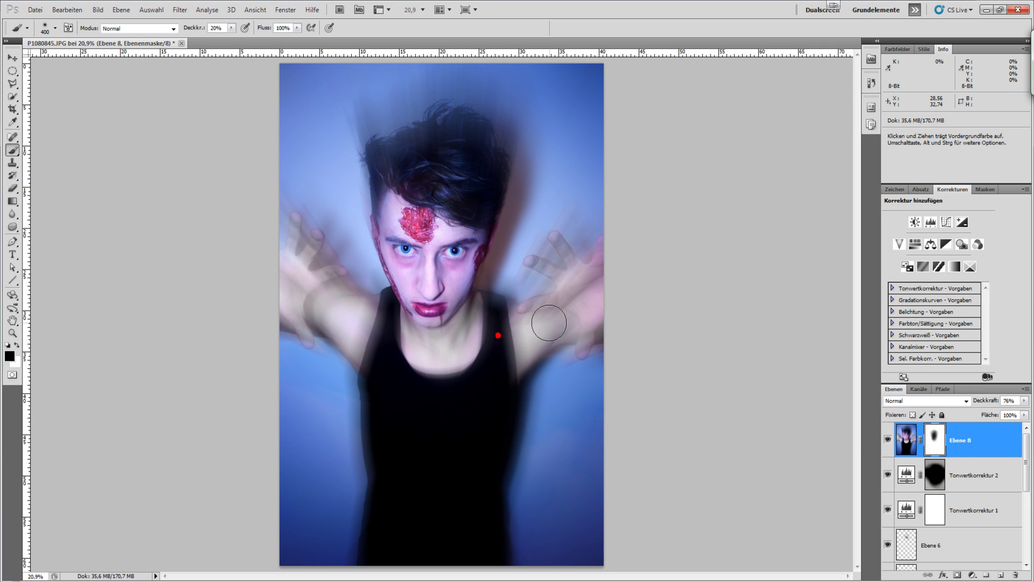
- Paint black on Ebene 8's mask over both shoulders, the hair, face and chest
left_click_drag(604, 305, 547, 319)
mouse_move(353, 329)
left_mouse_down()
mouse_move(374, 329)
mouse_move(411, 249)
mouse_move(474, 180)
left_mouse_up()
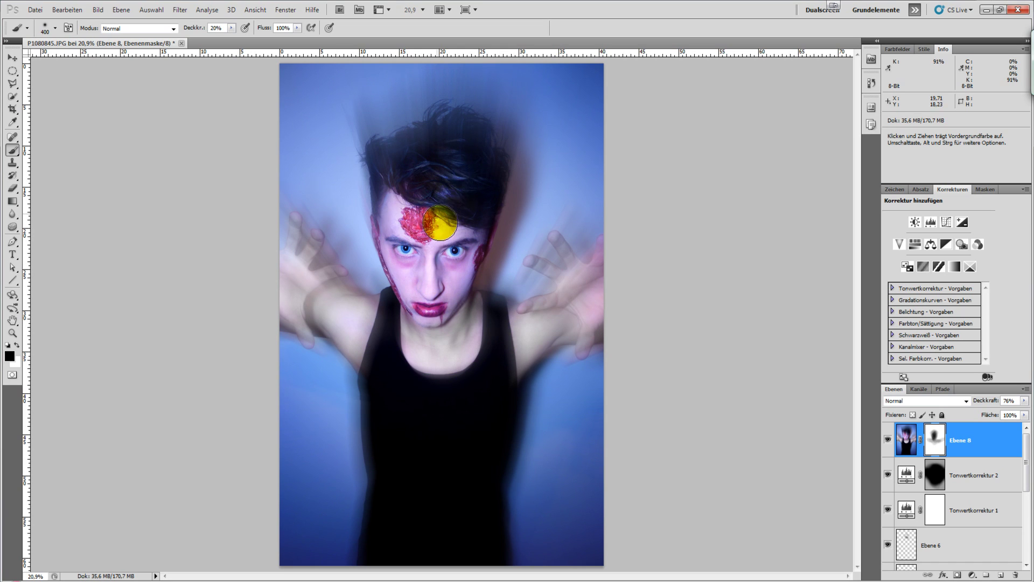
mouse_move(422, 272)
left_mouse_down()
mouse_move(457, 368)
mouse_move(530, 325)
left_mouse_up()
- Toggle Ebene 8 to compare, leave it hidden, and select Tonwertkorrektur 2
left_click(893, 449)
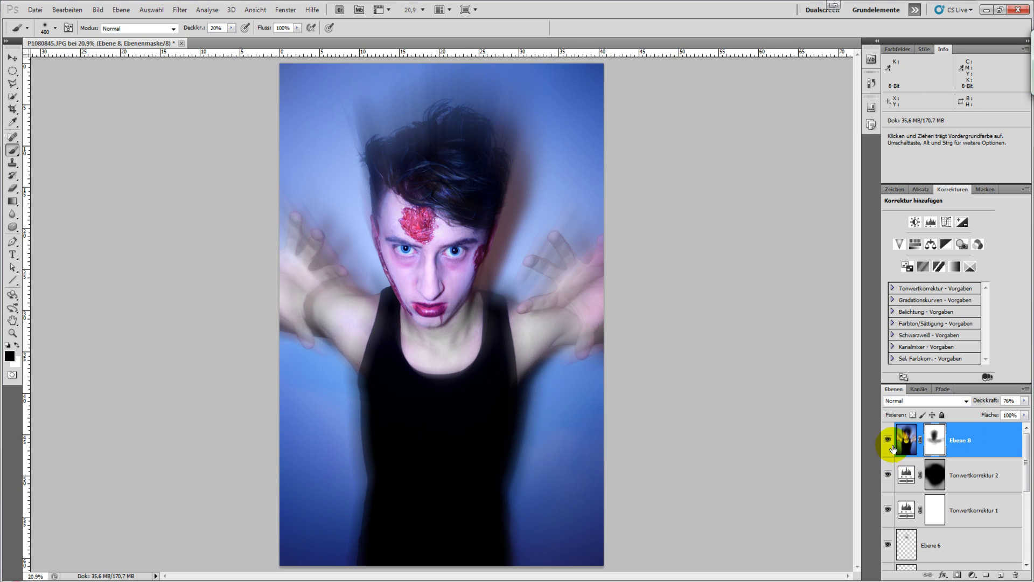
left_click(889, 443)
left_click(888, 441)
left_click(888, 441)
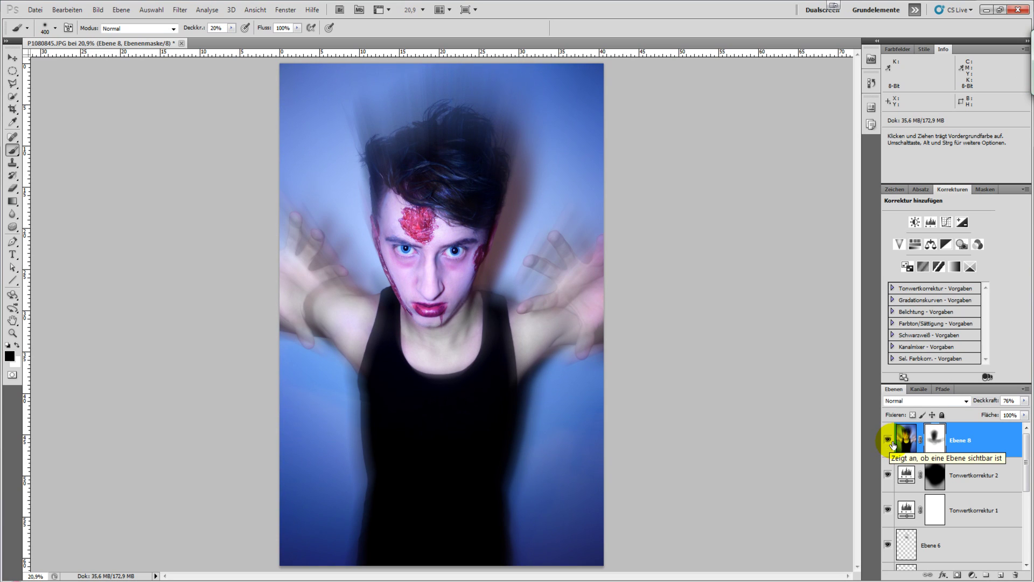
left_click(888, 440)
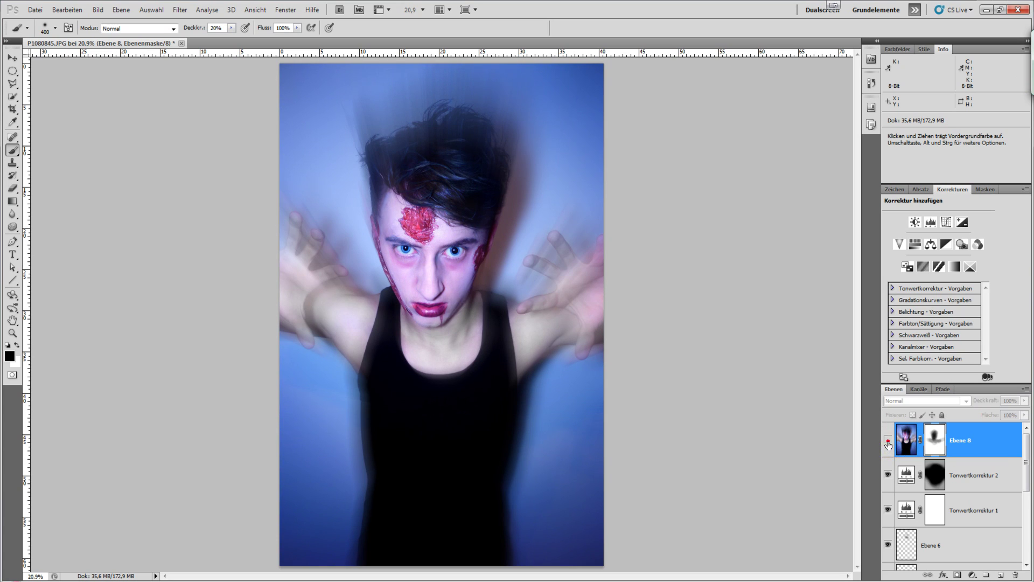
left_click(958, 467)
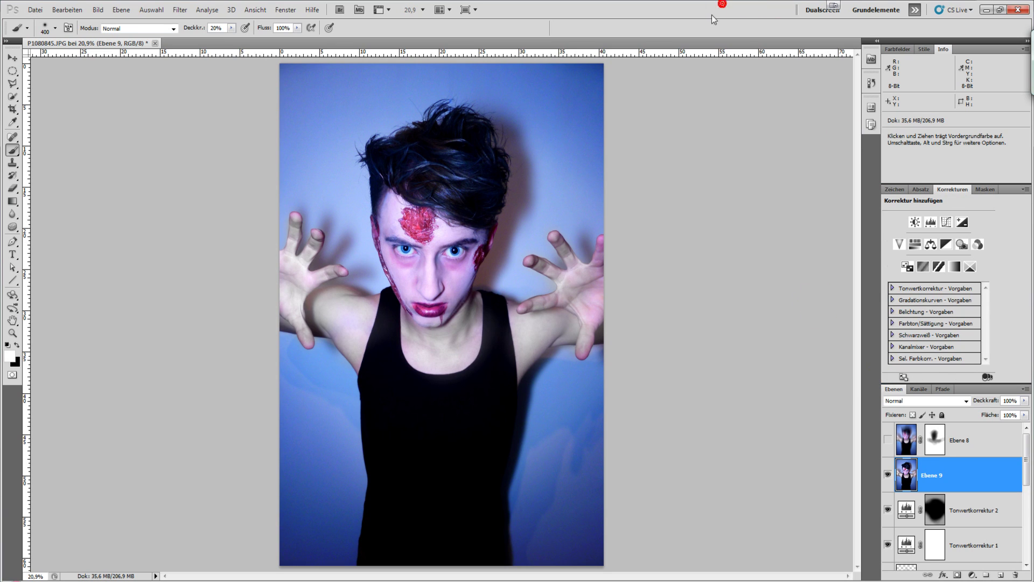
- Apply the Hochpass (High Pass) filter to the stamped layer Ebene 9
left_click(176, 10)
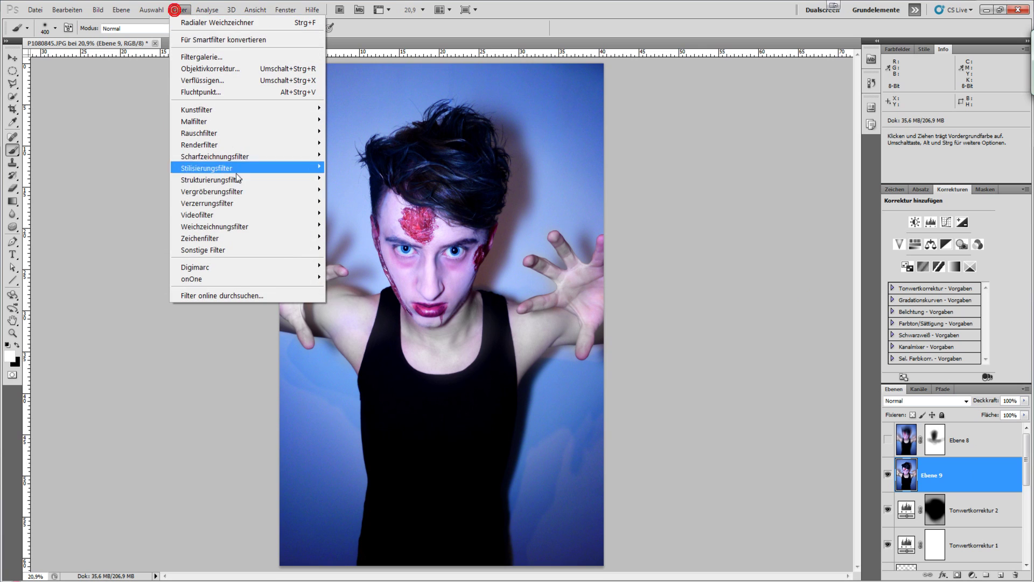
mouse_move(210, 250)
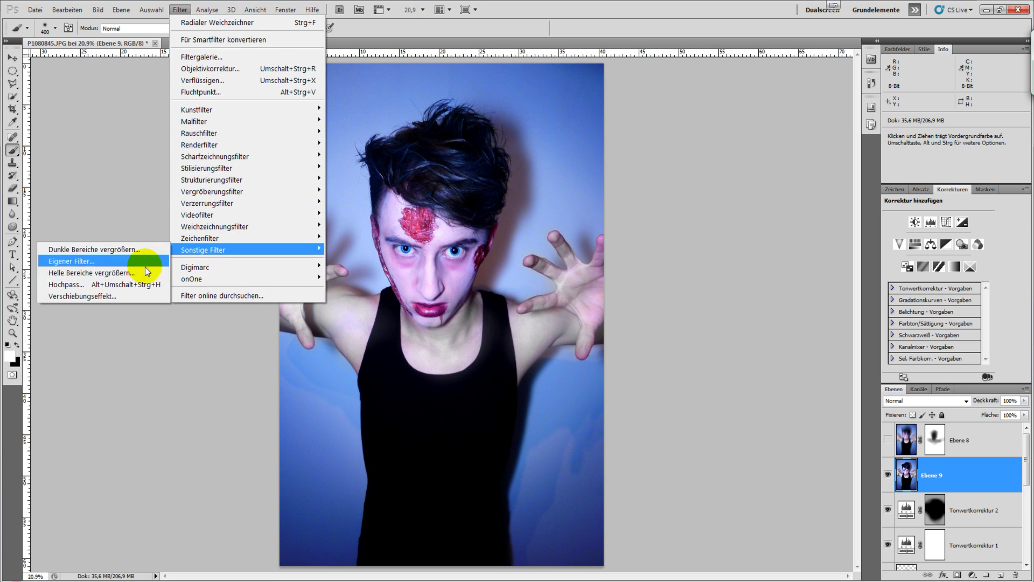
left_click(137, 284)
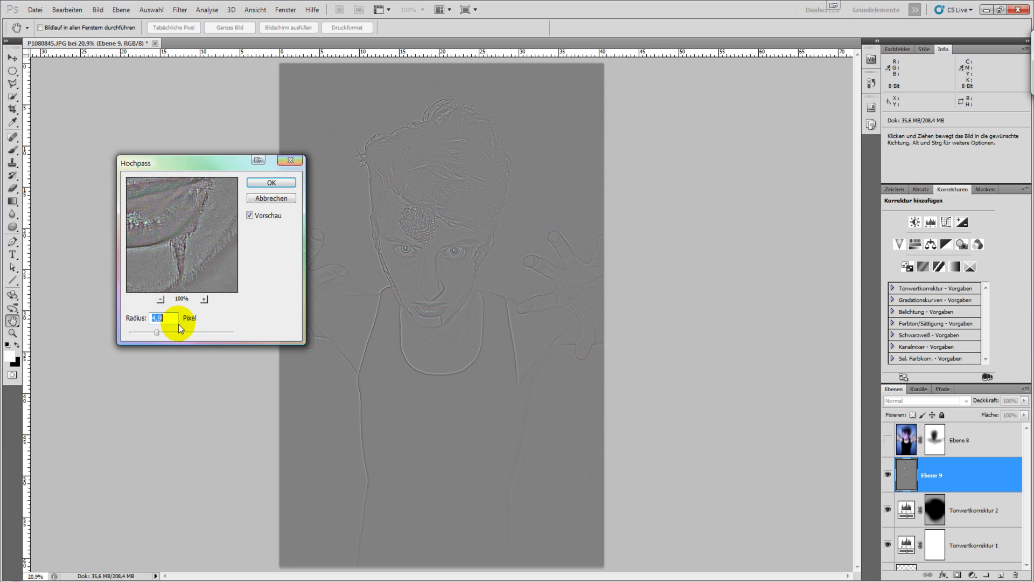
left_click(267, 184)
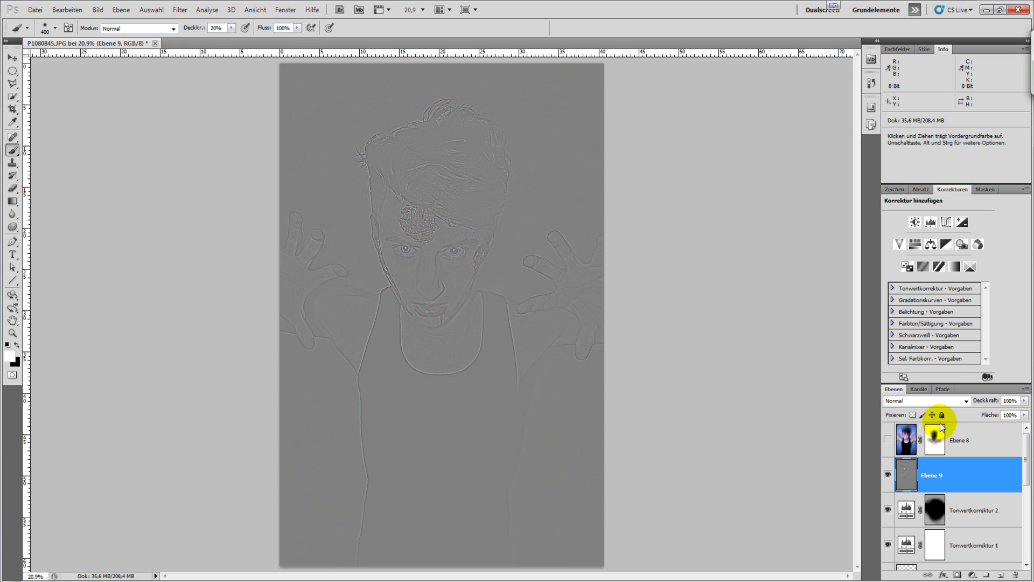
- Set Ebene 9 to Ineinanderkopieren (Overlay) blend mode and lower its opacity
left_click(912, 399)
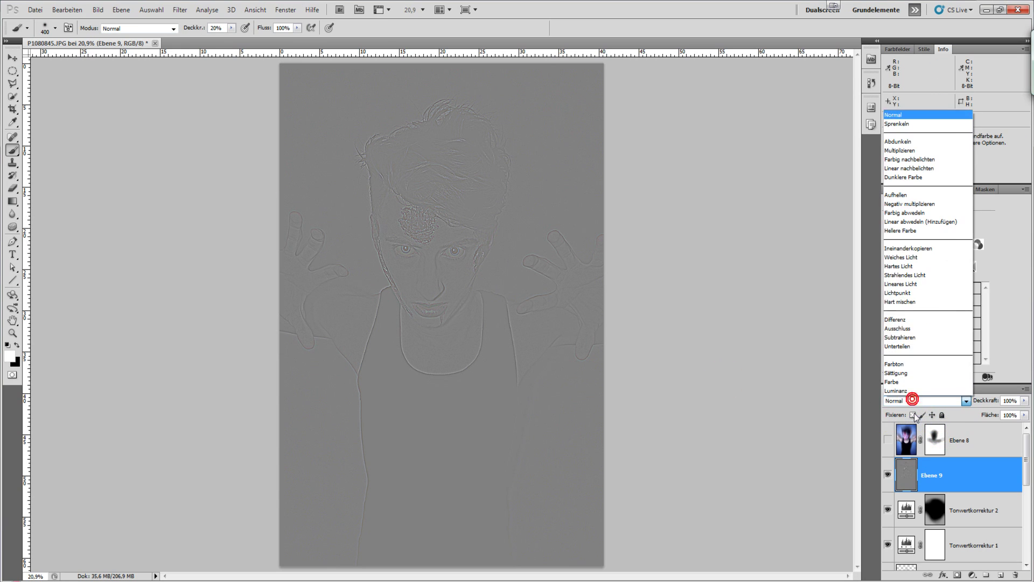
left_click(896, 246)
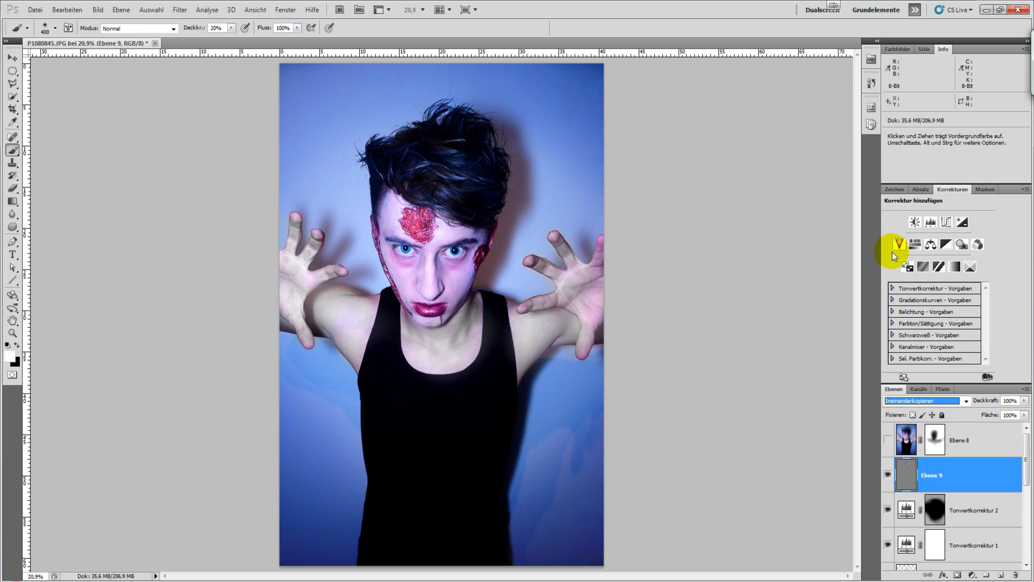
left_click(888, 475)
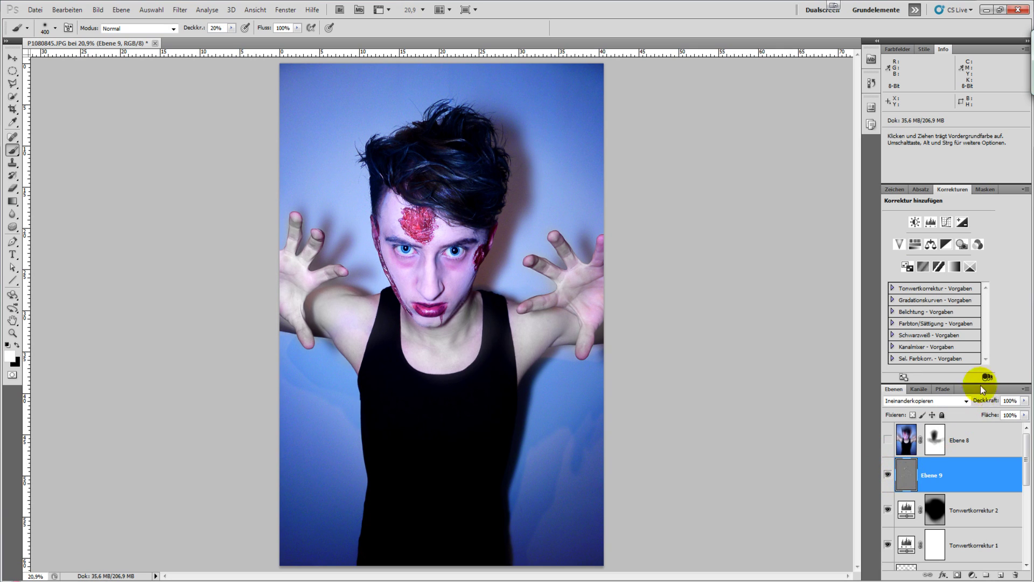
type("70")
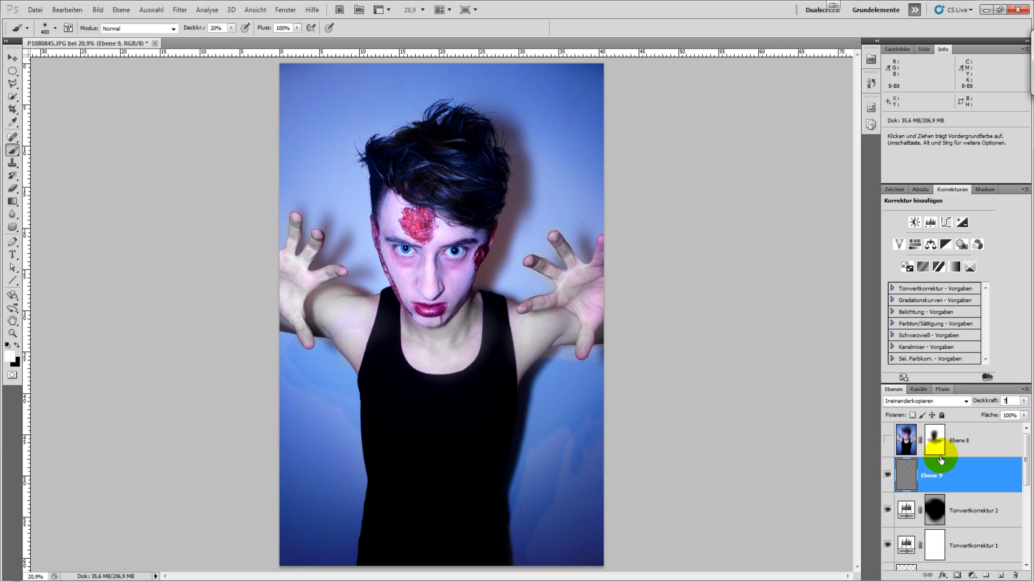
left_click(886, 477)
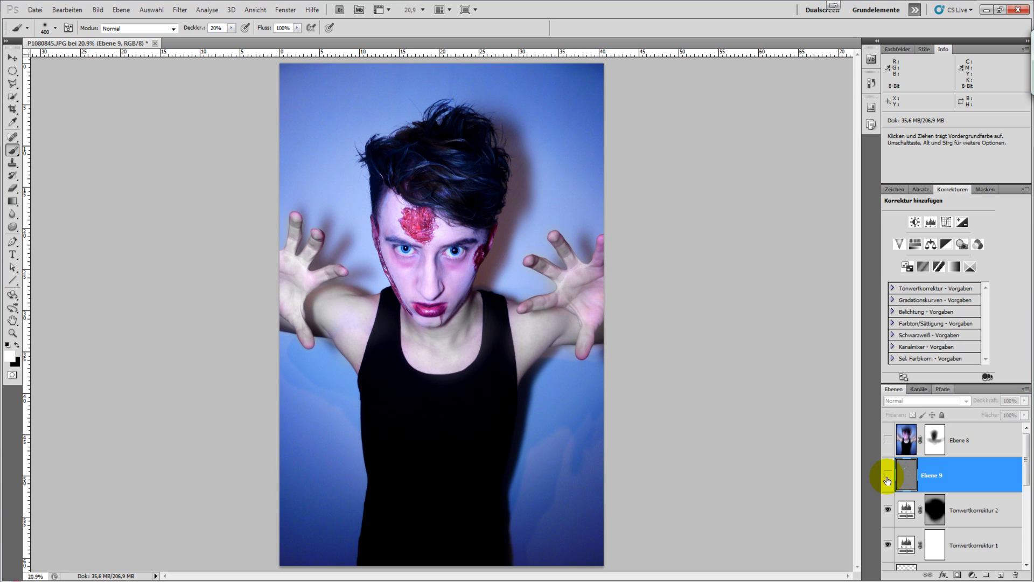
- Toggle Ebene 9 to compare the sharpening, then make Ebene 8 visible again
left_click(887, 475)
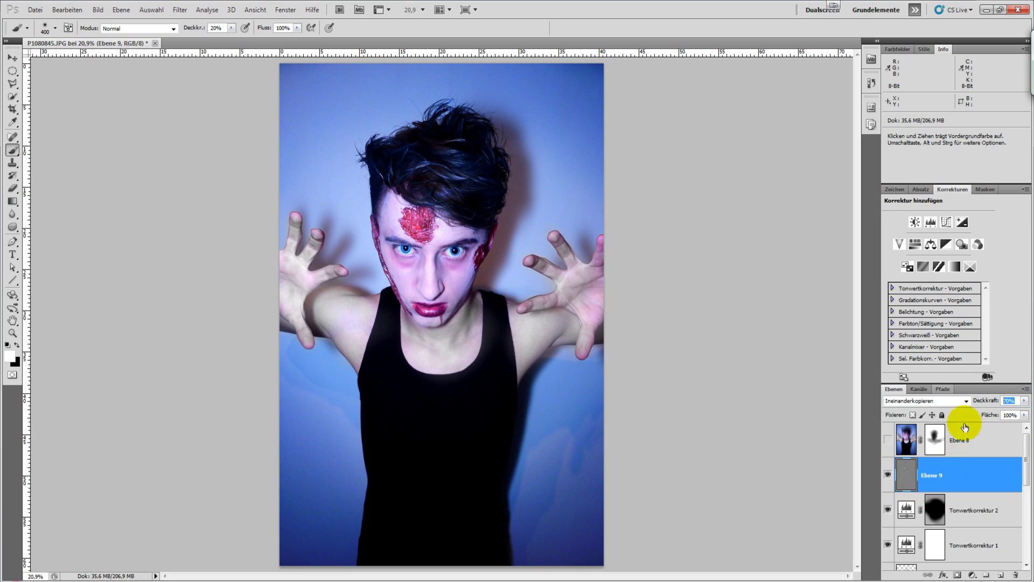
type("60")
left_click(888, 475)
left_click(887, 475)
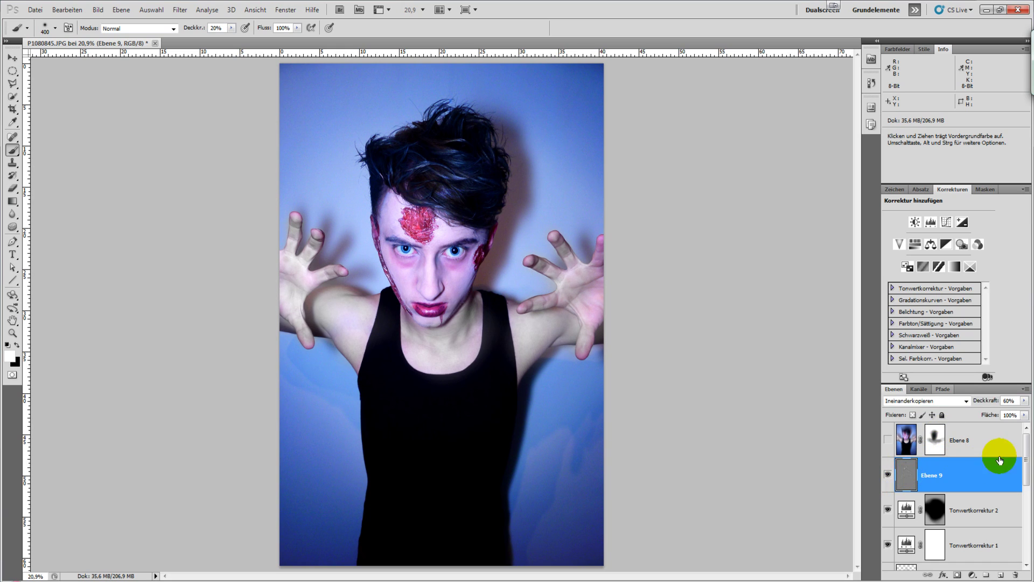
left_click(888, 441)
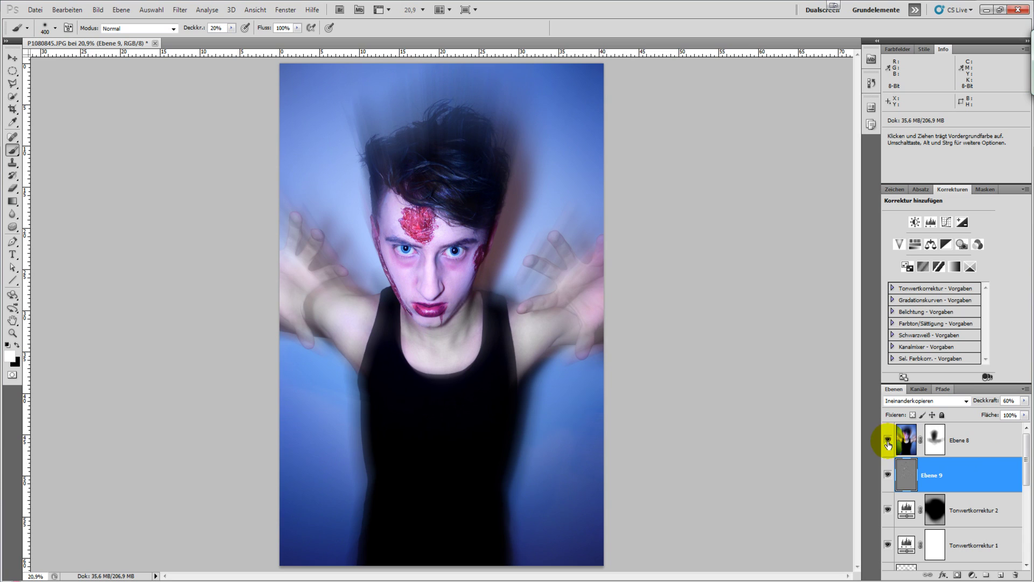
- Delete the radial-blur layer Ebene 8 by dragging it to the trash
left_click(888, 440)
left_click_drag(1006, 449, 1015, 567)
left_click_drag(1025, 445, 1029, 536)
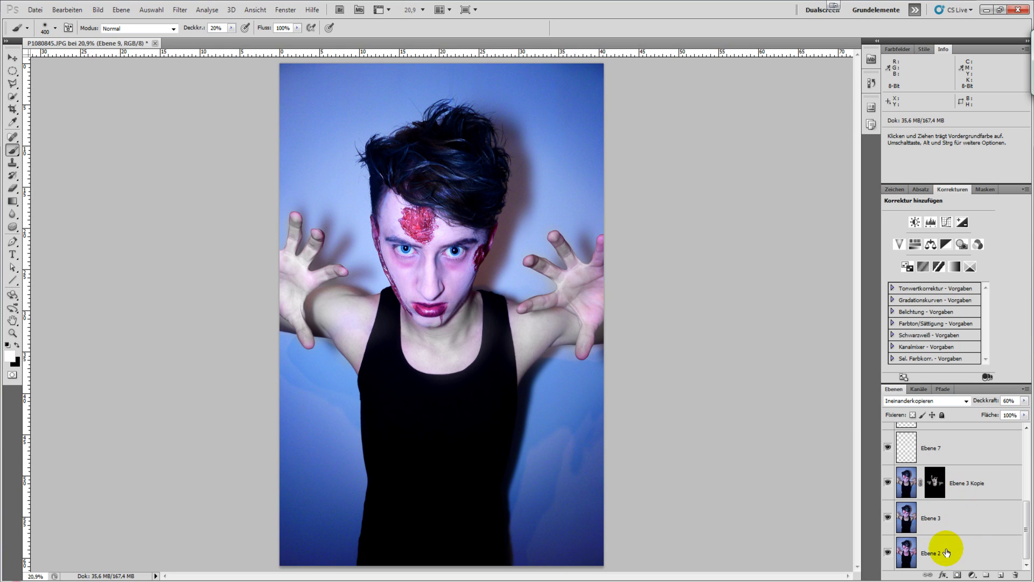
- Alt-toggle Ebene 2's visibility to compare, then scroll the Layers panel back to the top
left_click(888, 555)
left_click(887, 553, "alt")
left_click(887, 553, "alt")
left_click(887, 553, "alt")
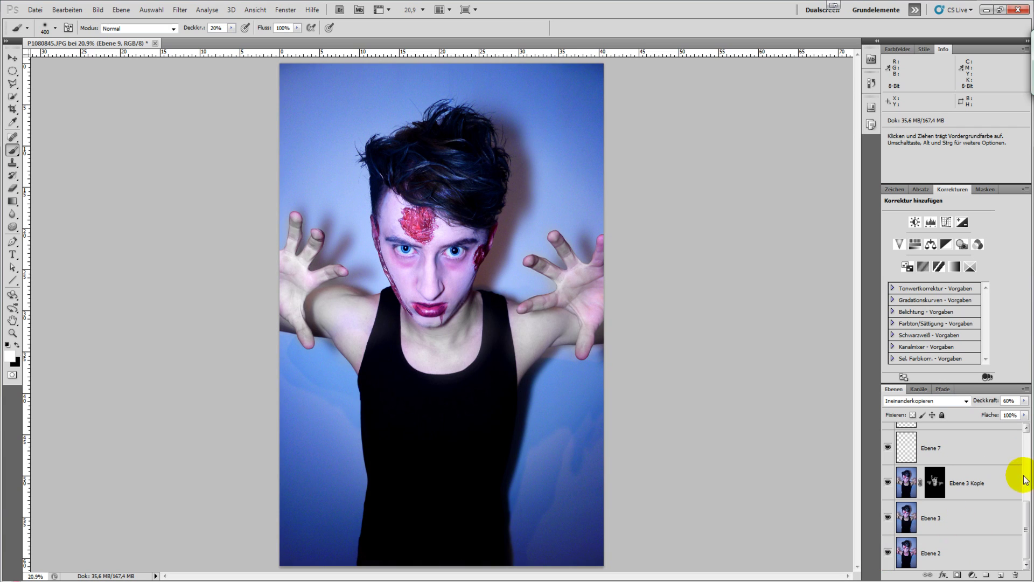
left_click_drag(1026, 534, 1026, 434)
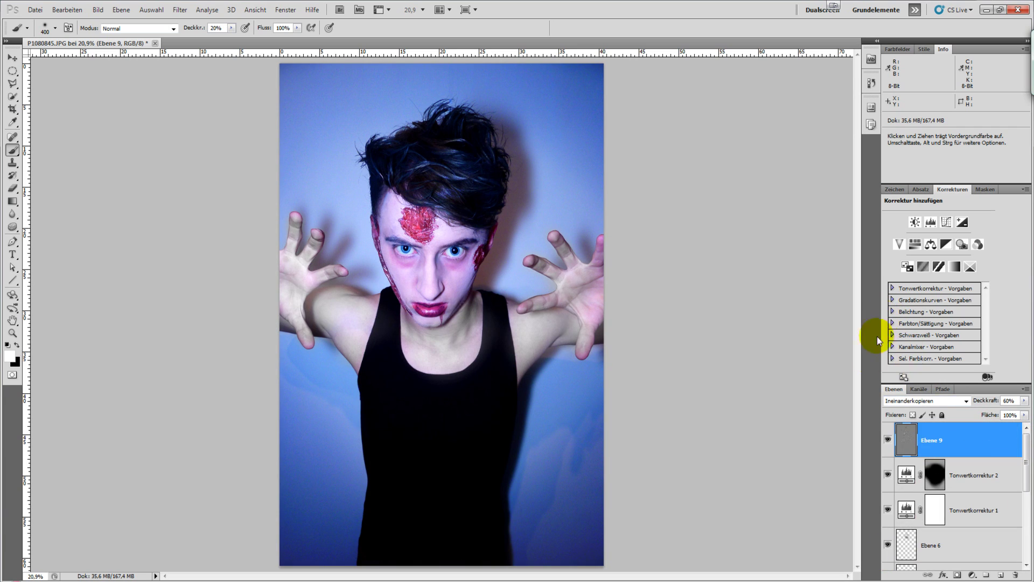